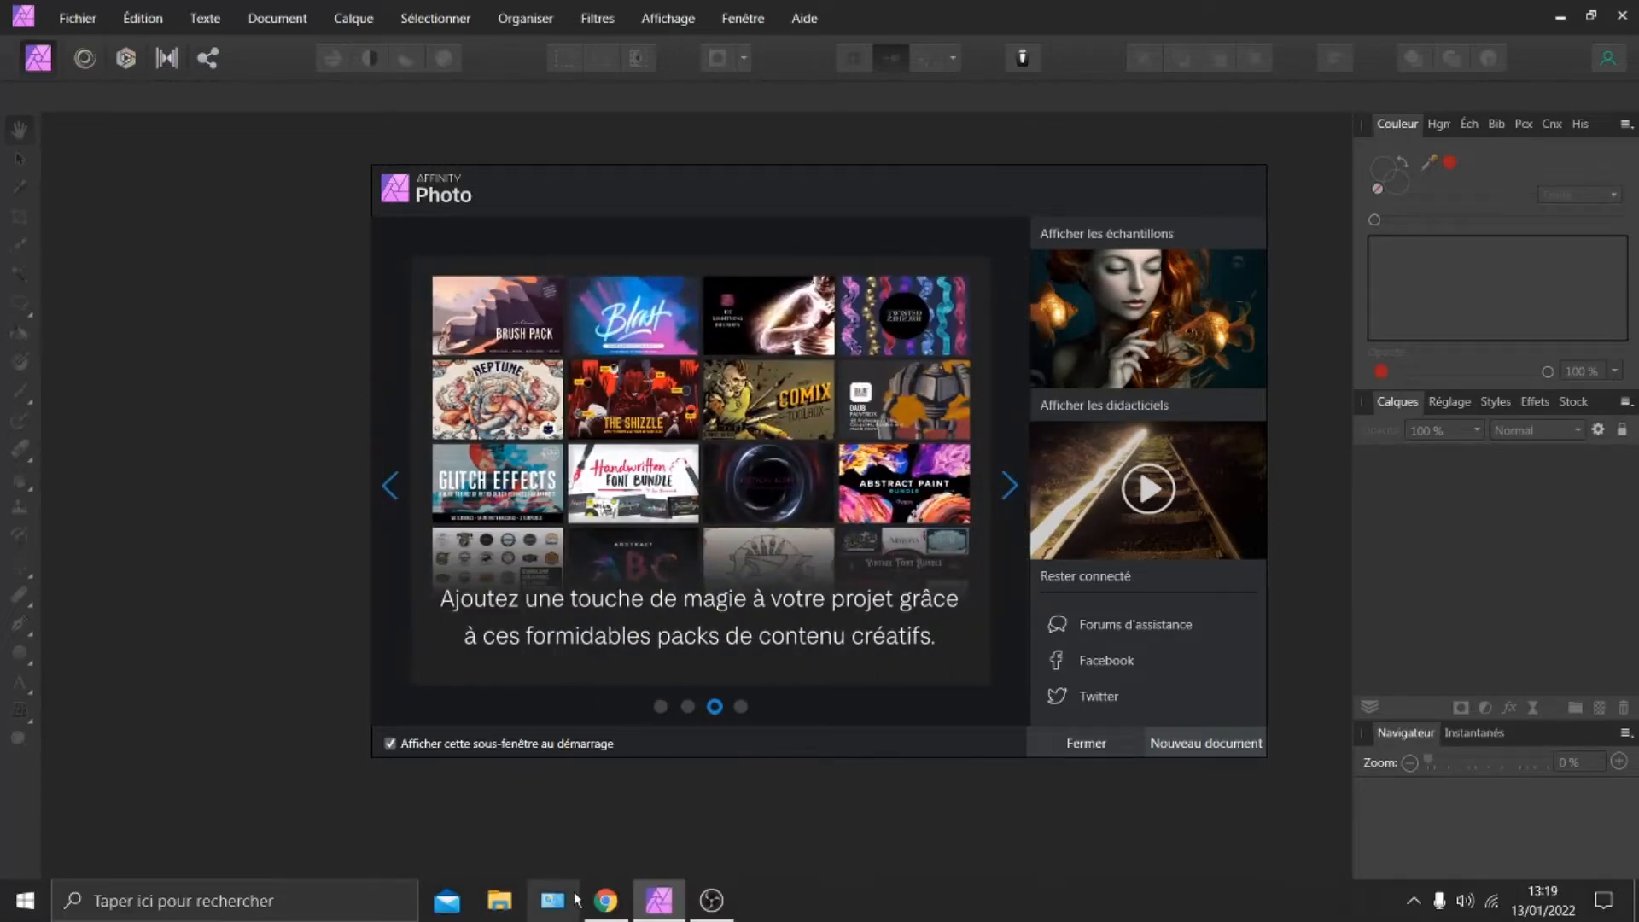
Switch to Chrome to view the AFFINITY Photo Tuto 270 (Art déco) entry on the YouTube channel, and return to Affinity Photo.
click(605, 901)
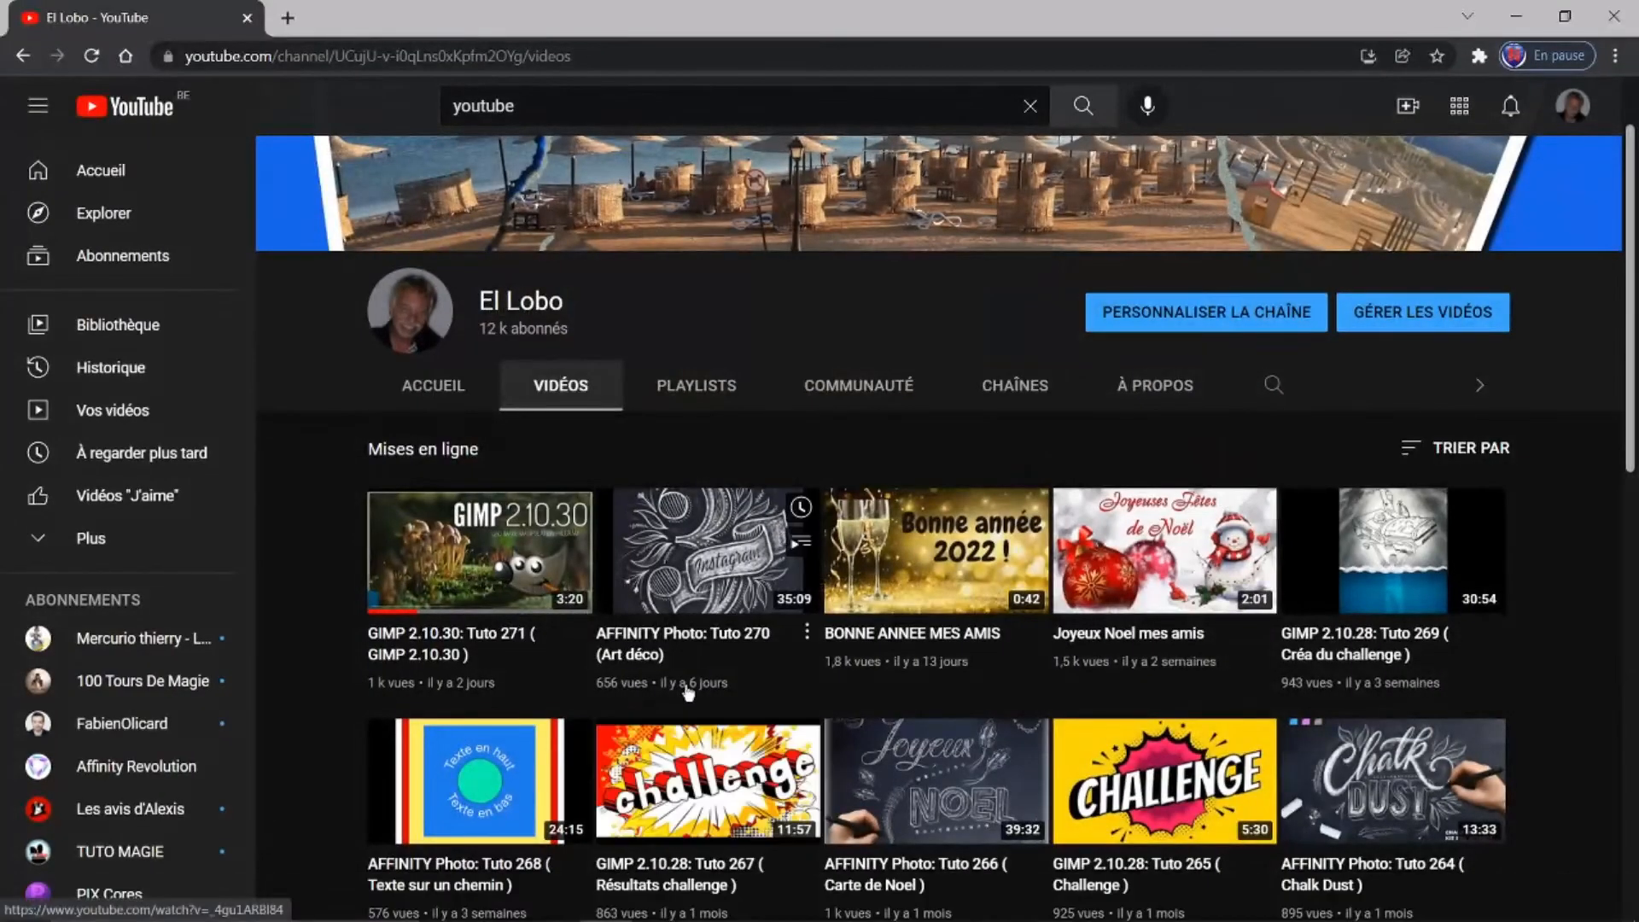
mouse_move(702, 675)
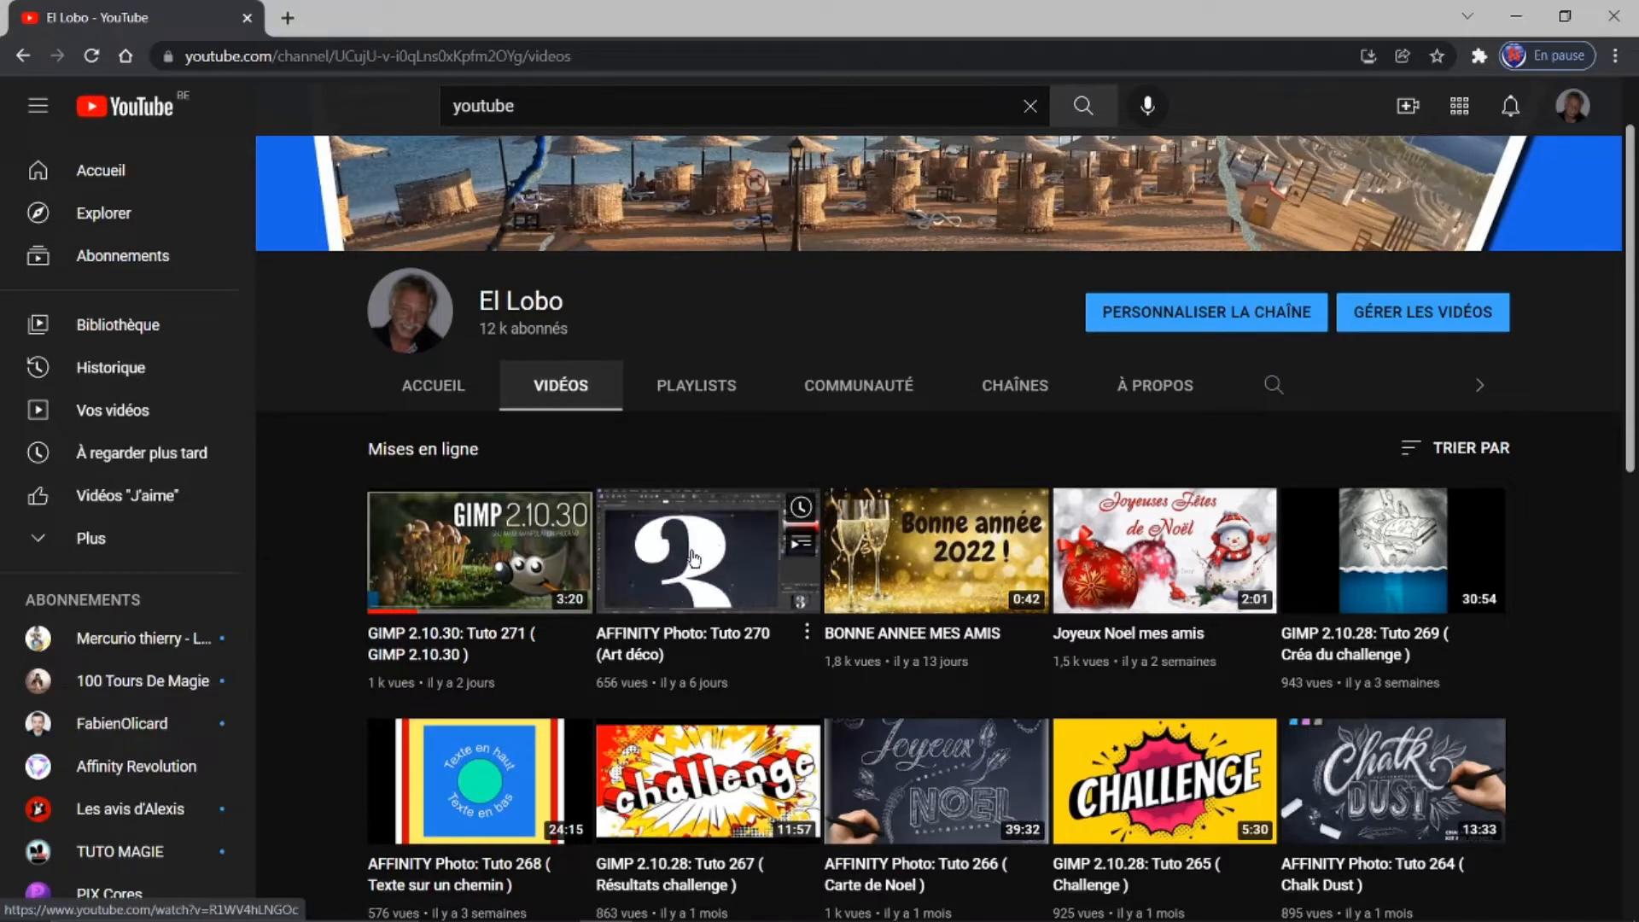
mouse_move(554, 904)
click(658, 901)
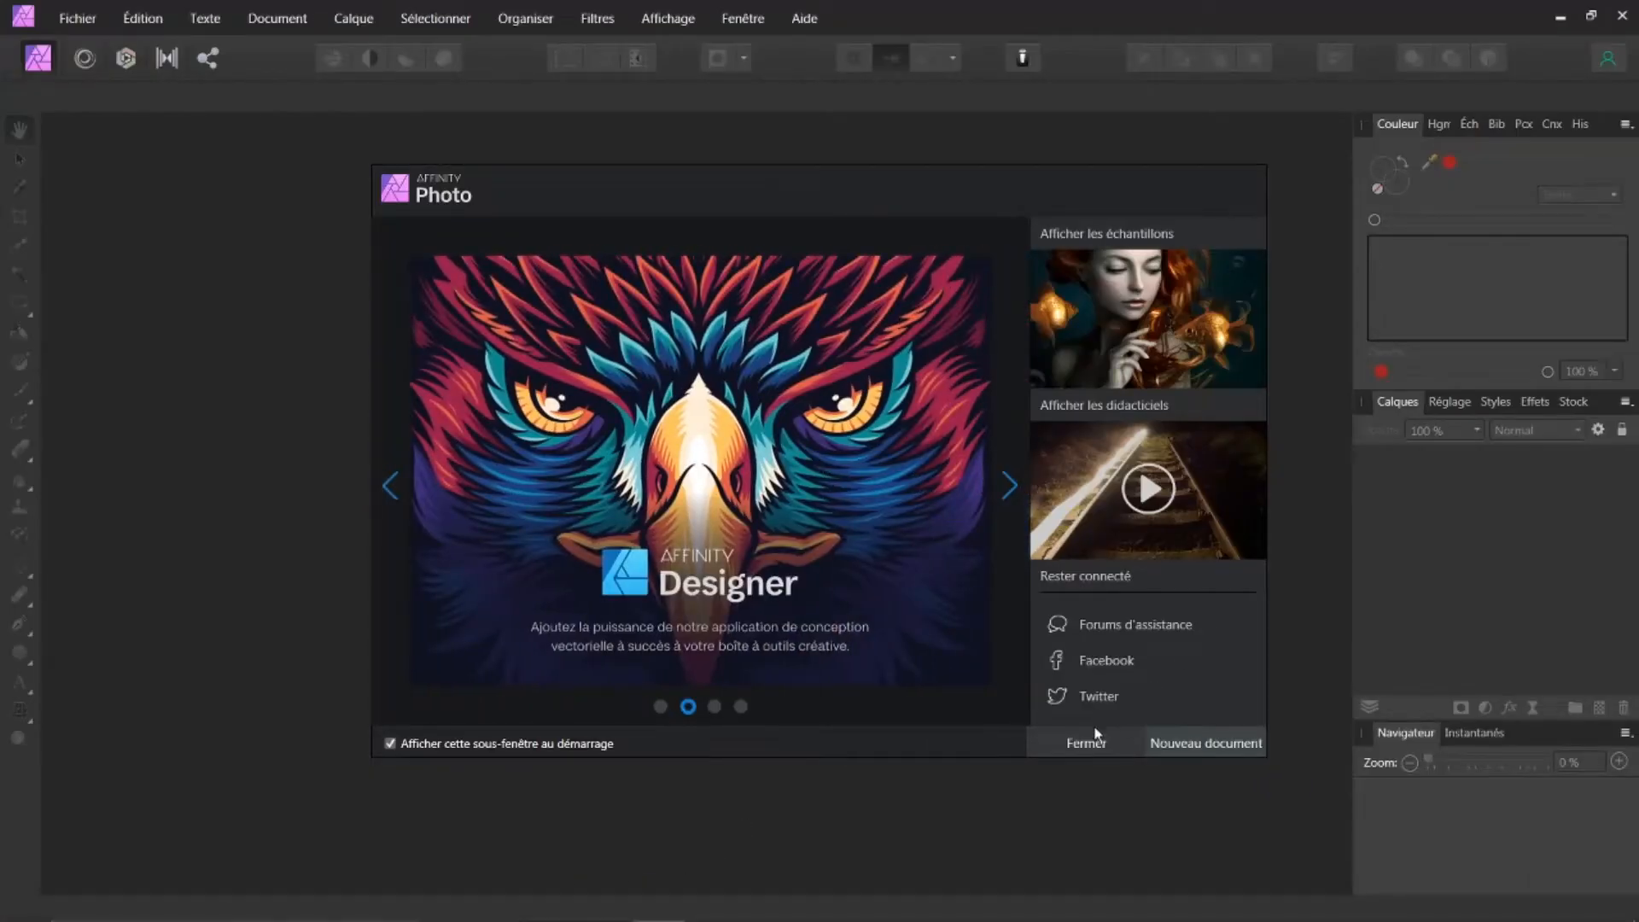
Dismiss the welcome window to open the recent document 5.afphoto, and make its "ajout ruban" layer visible.
click(1090, 740)
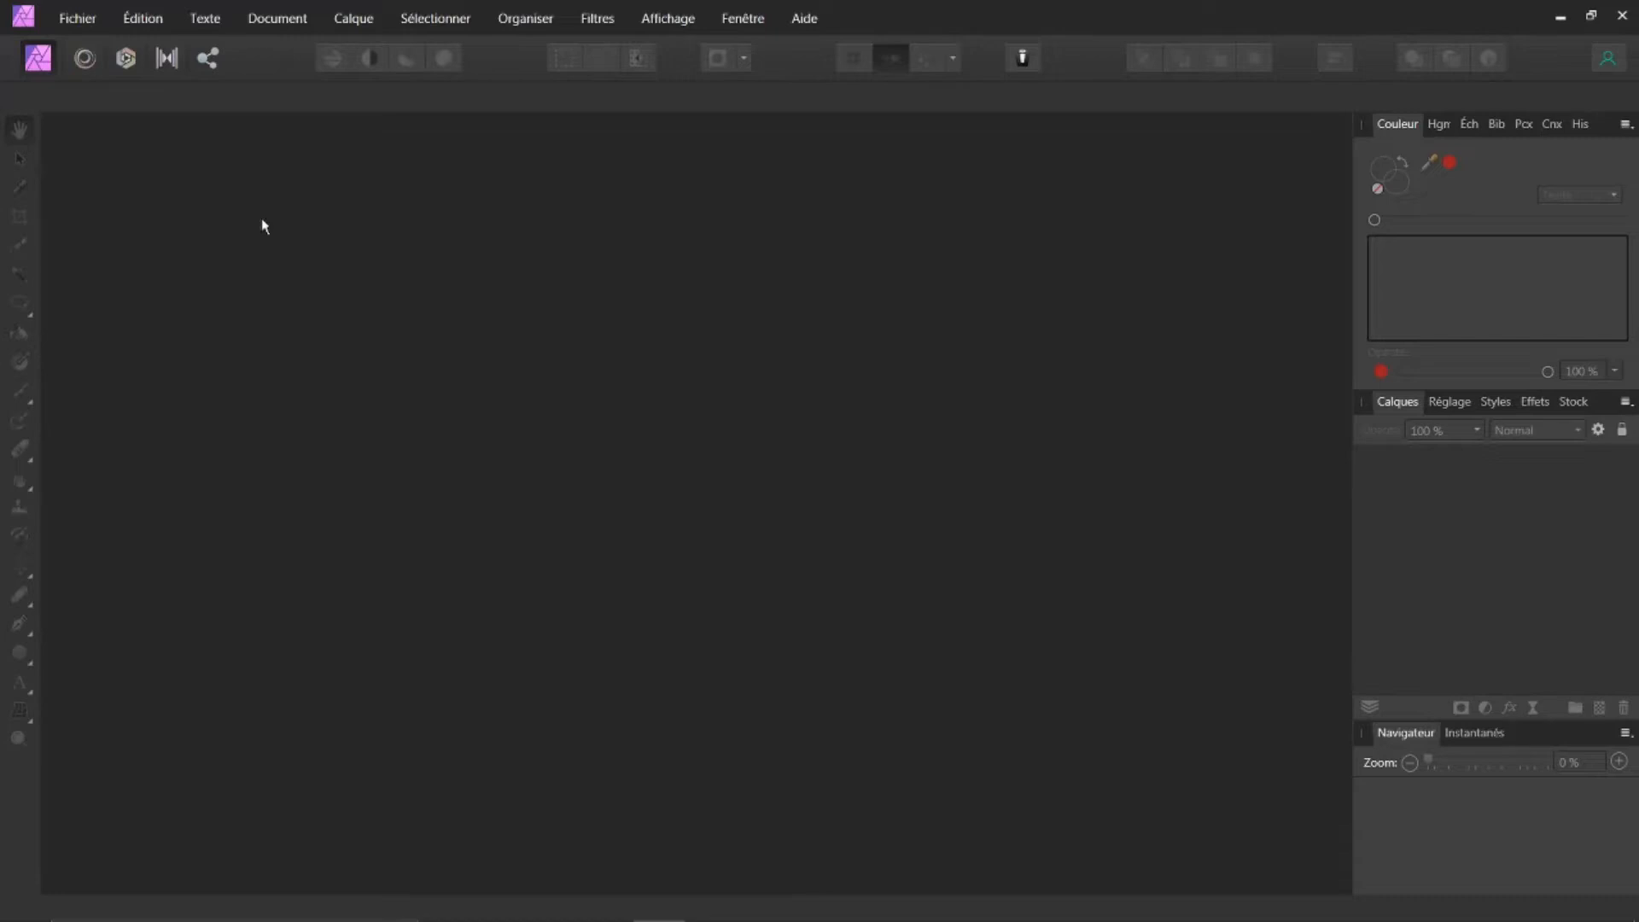
click(63, 21)
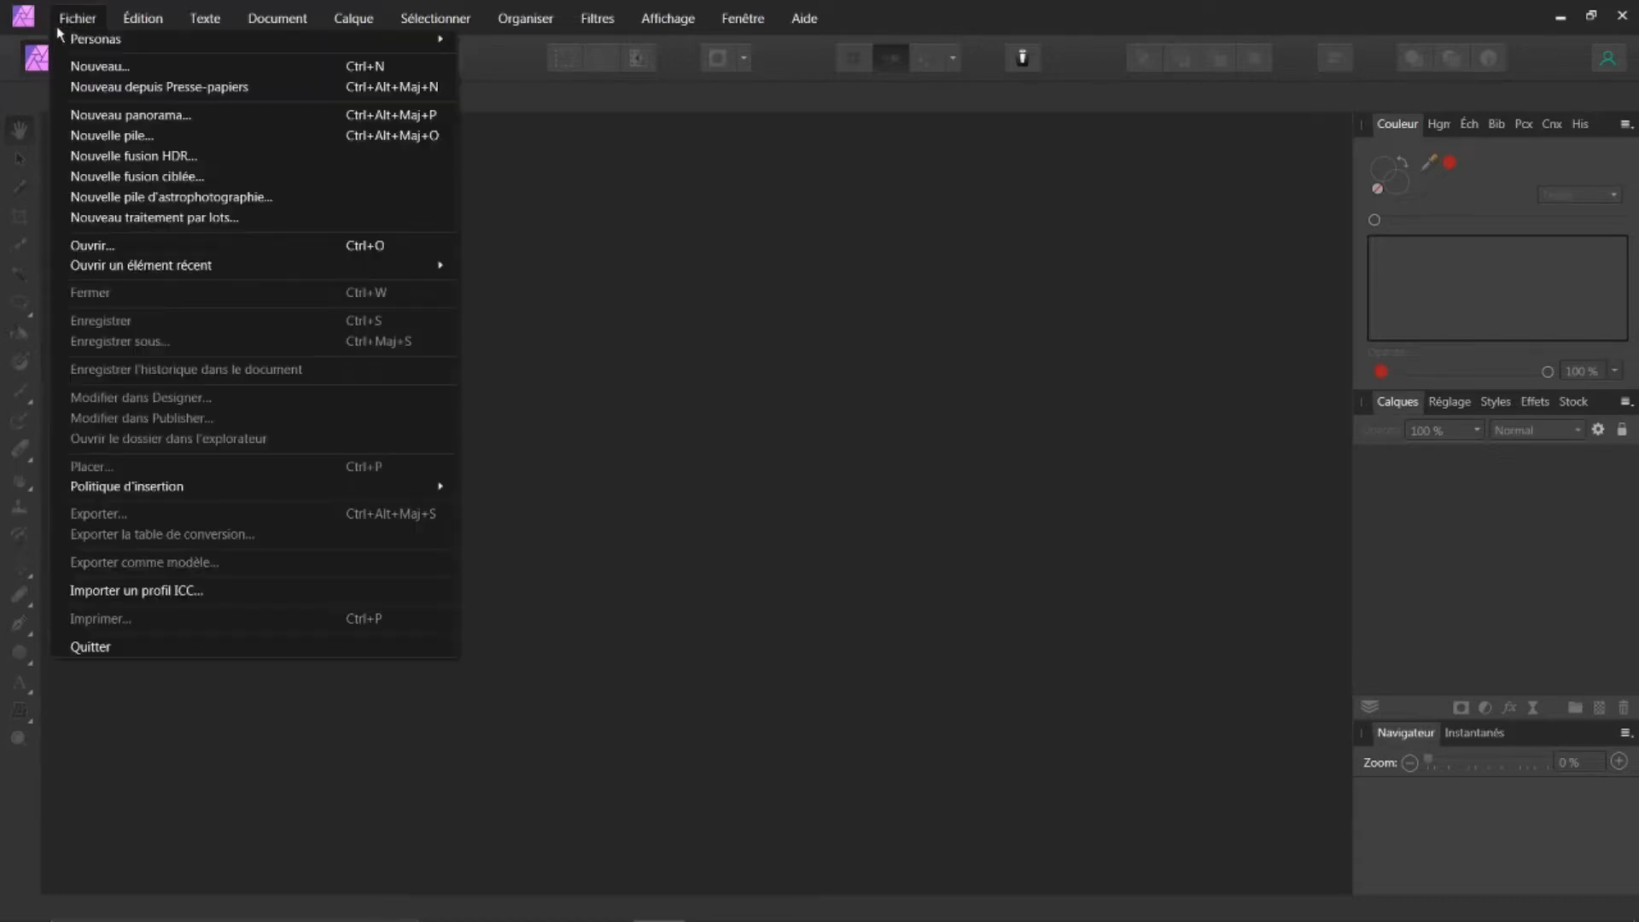
mouse_move(423, 270)
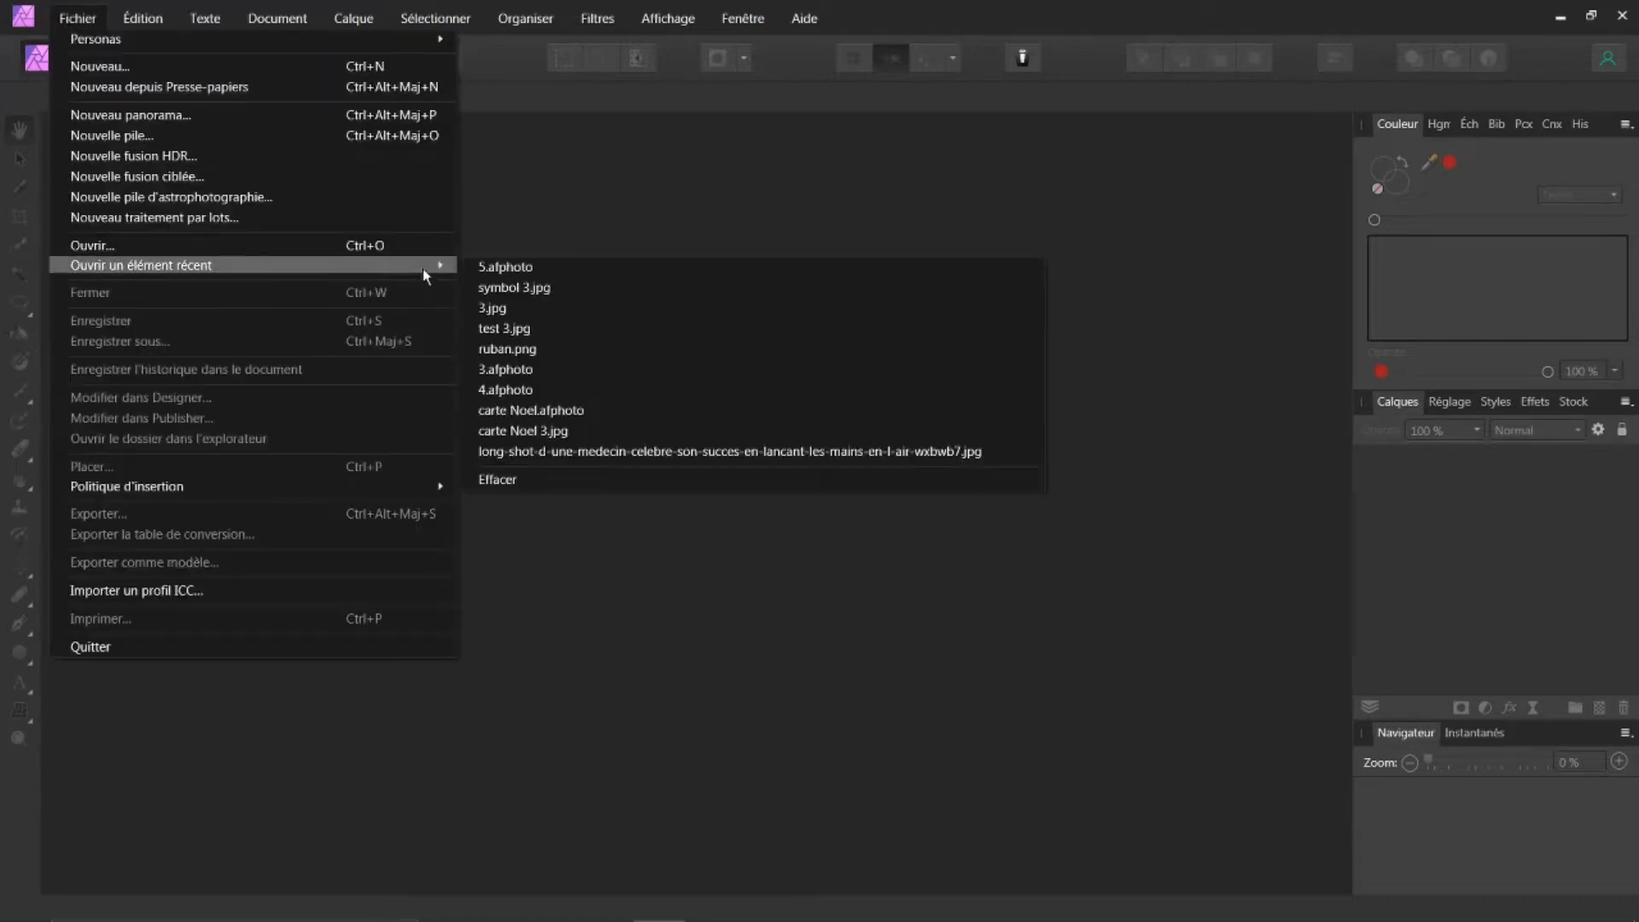
click(487, 268)
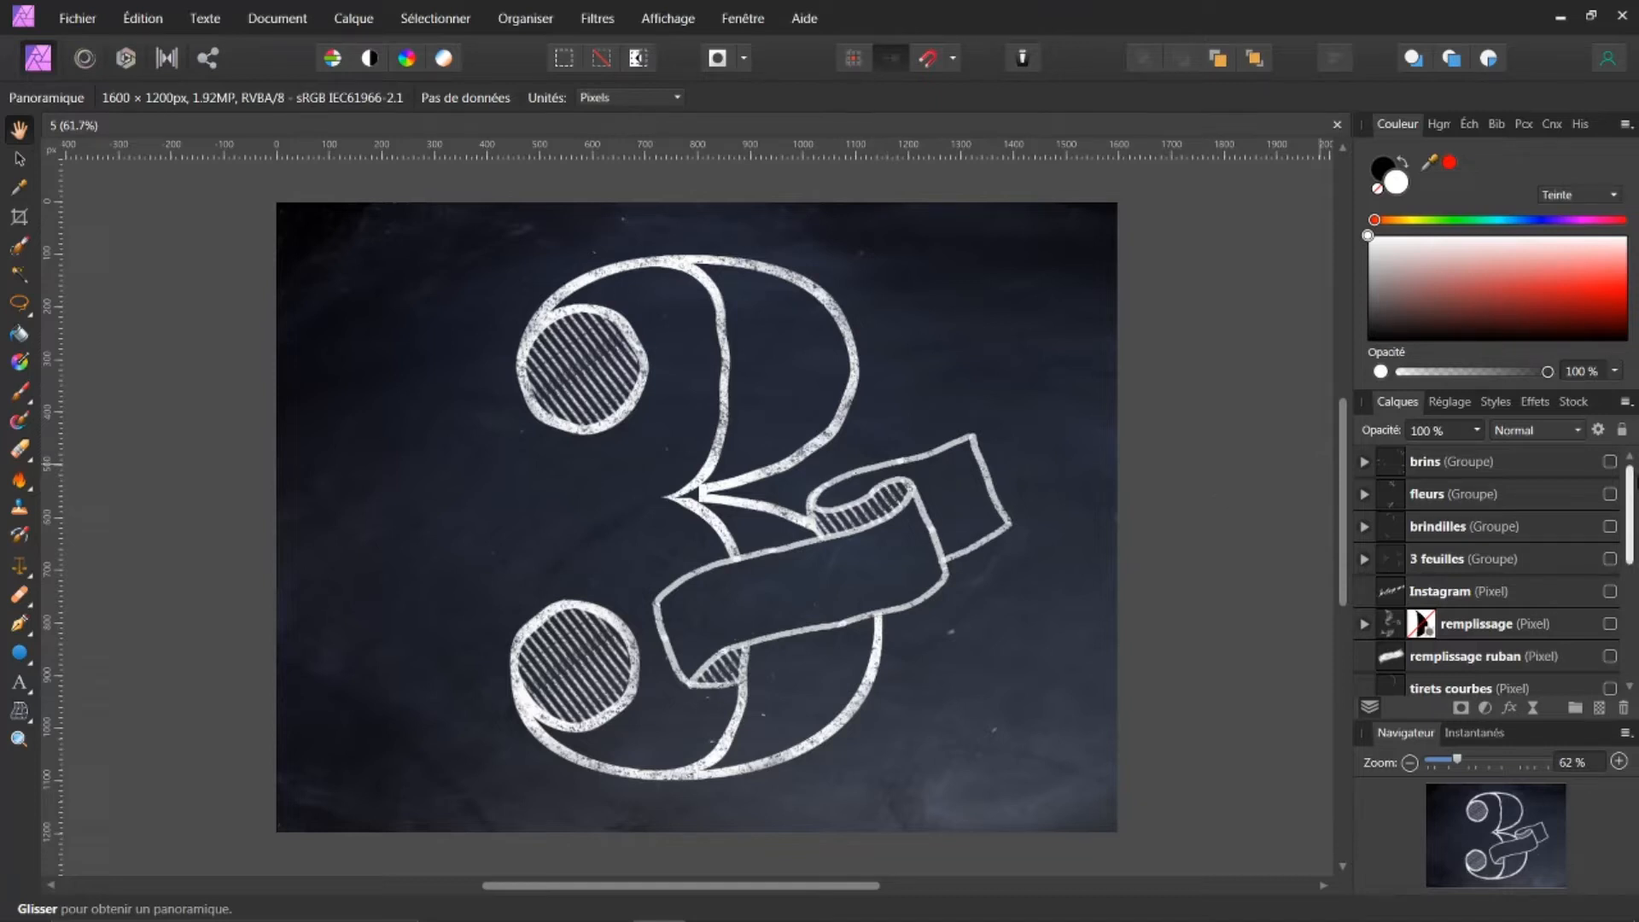
drag(1632, 511, 1636, 644)
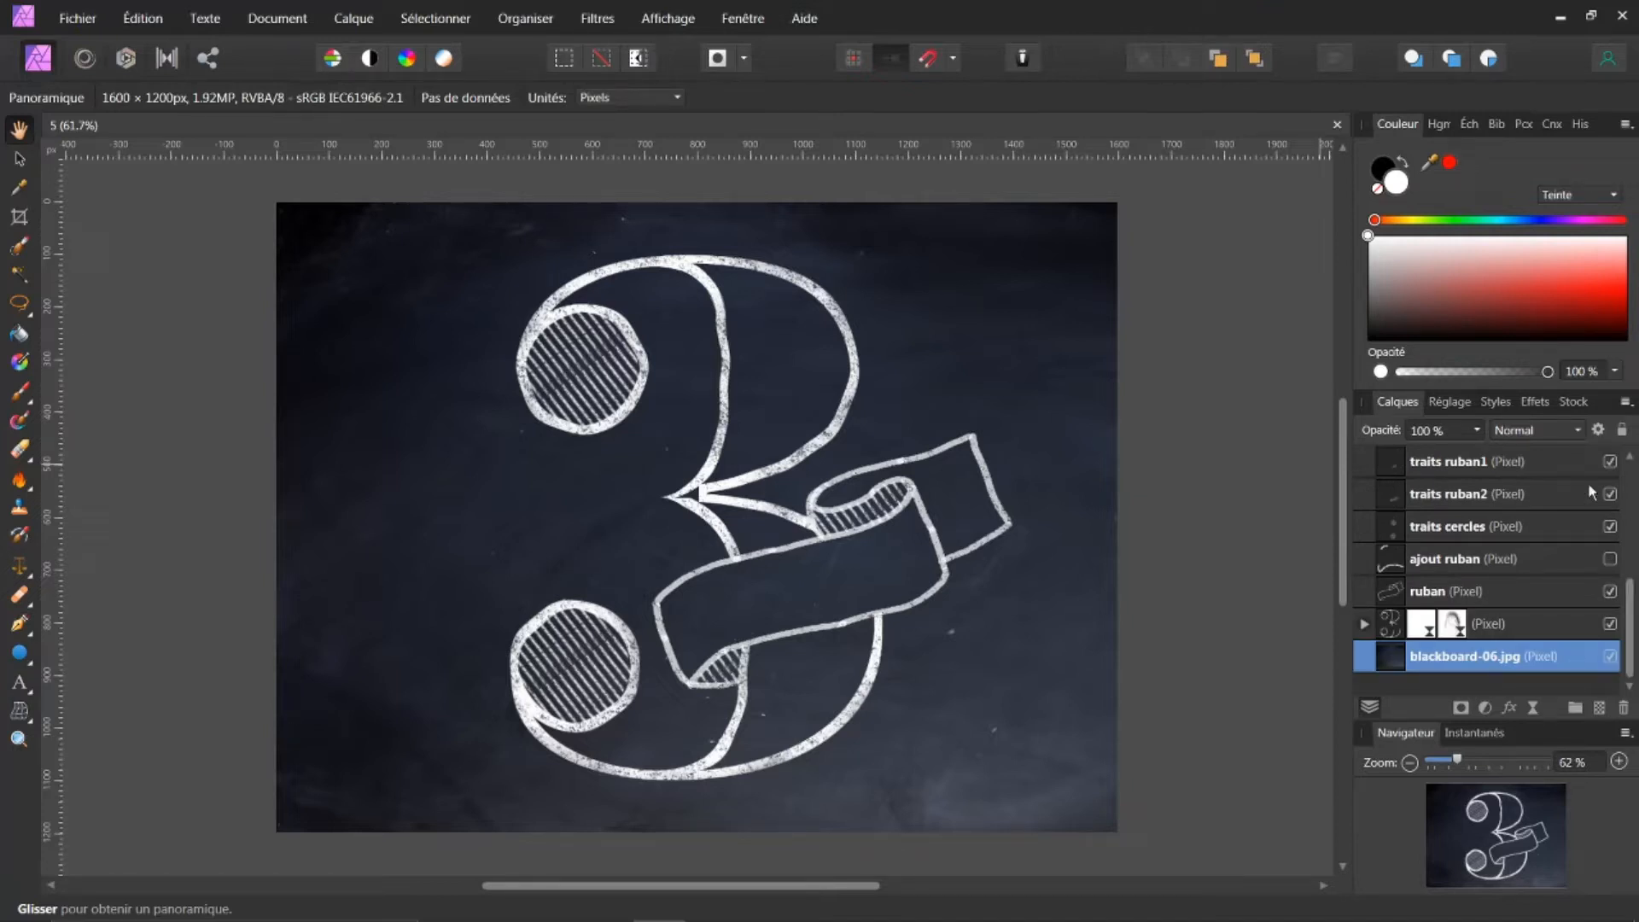
click(1610, 560)
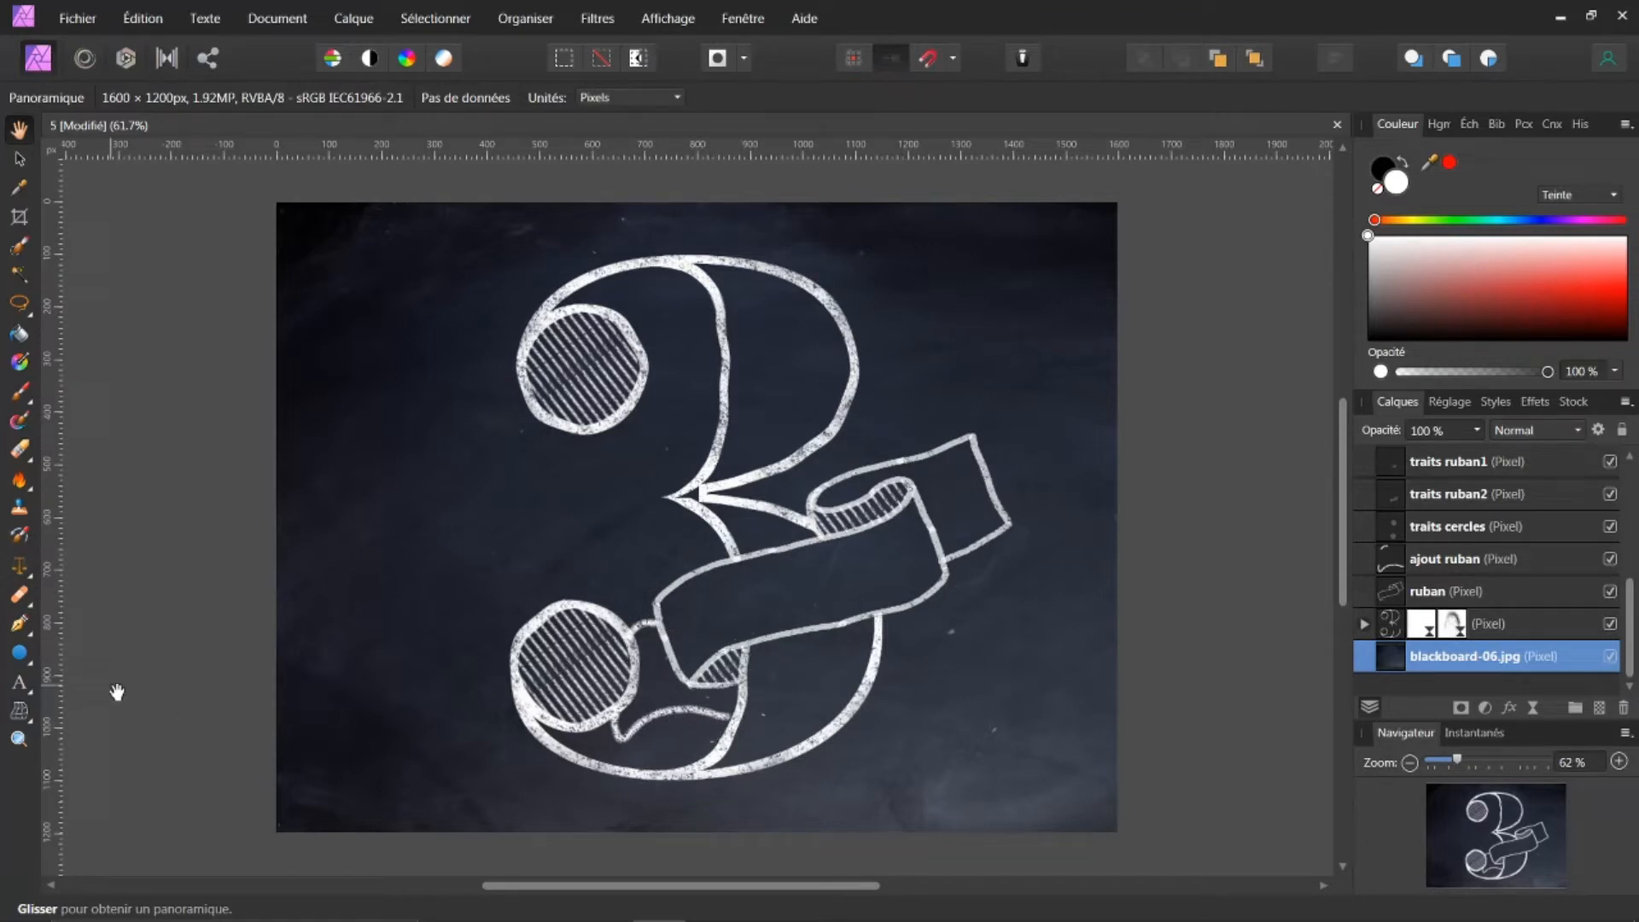
Choose the dense 125 px chalk brush near the end of the ChalkDust set and activate the Paint Brush tool.
click(1525, 124)
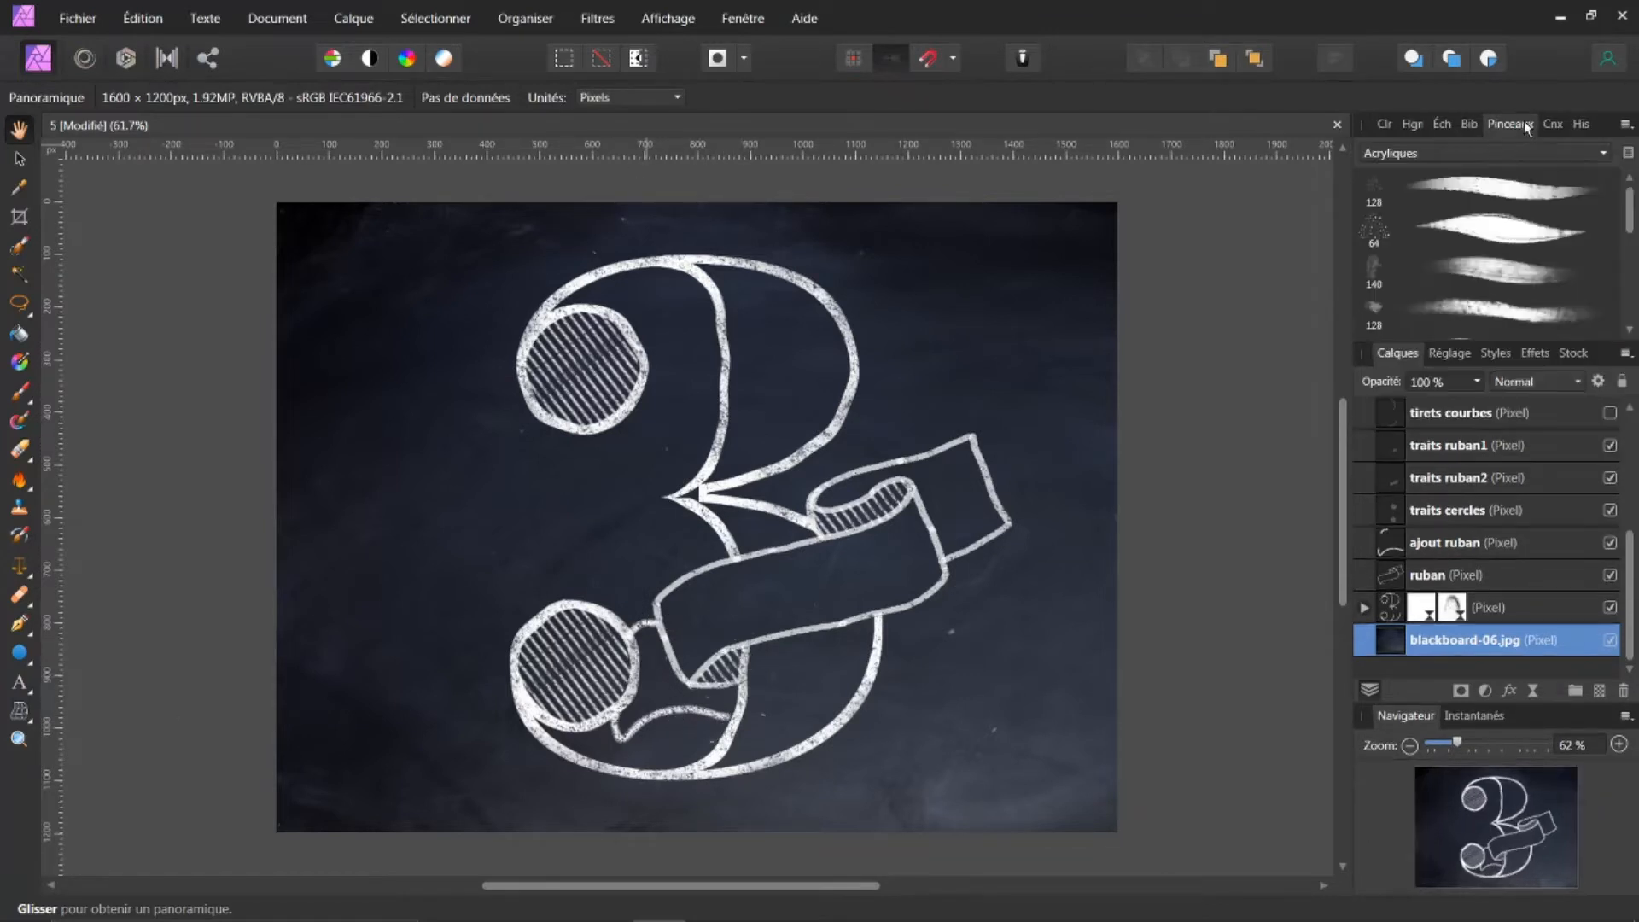
click(1605, 153)
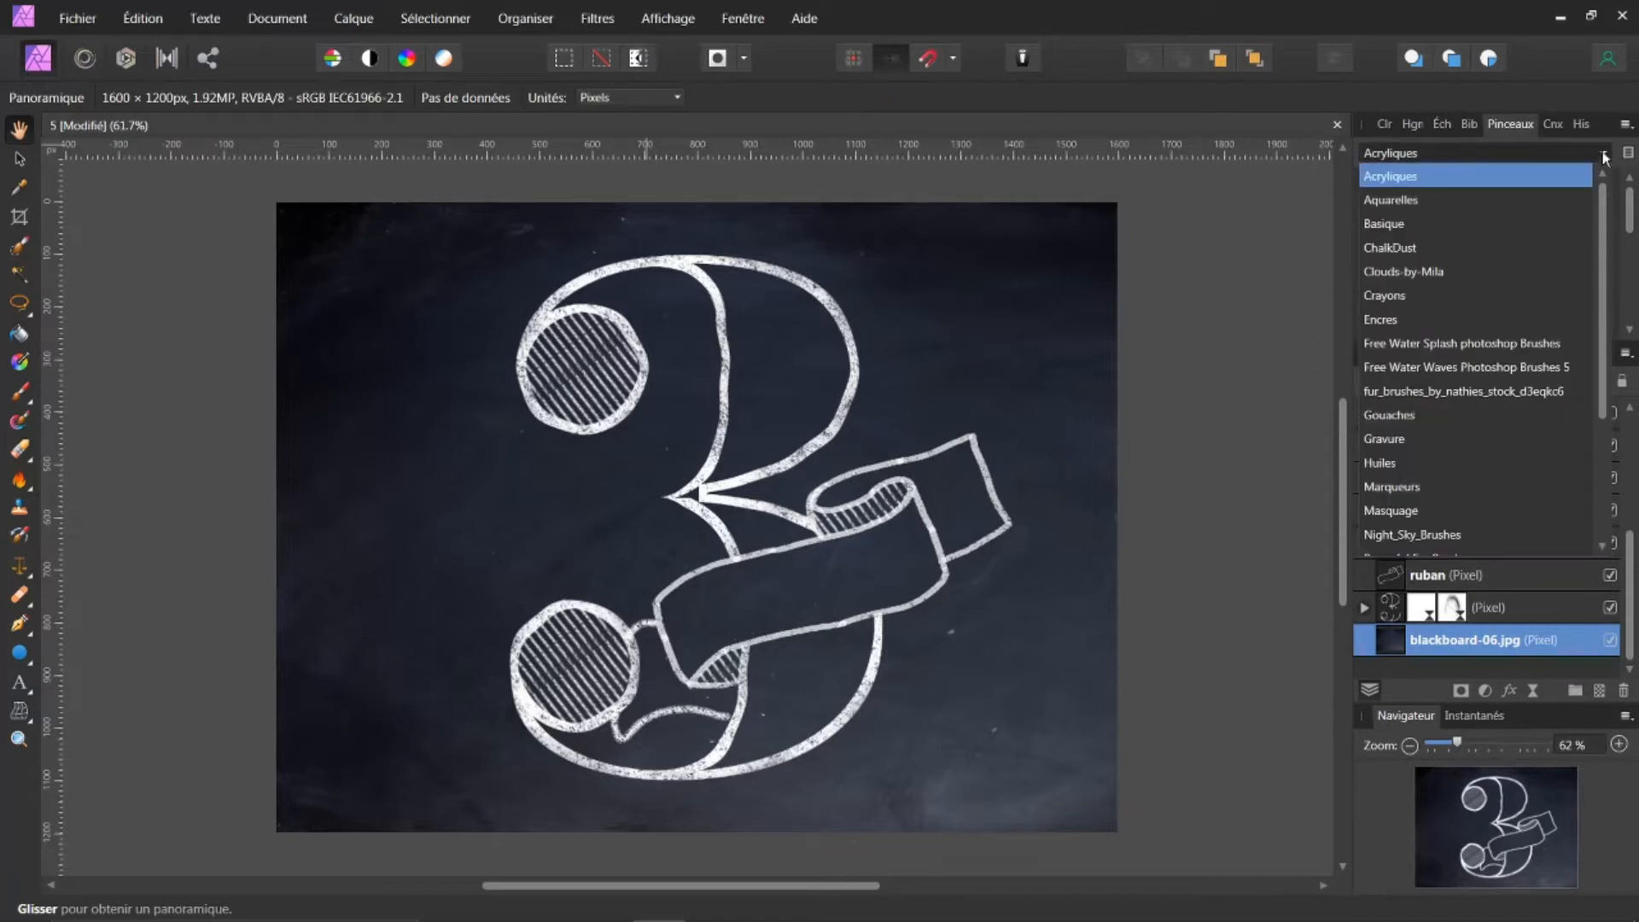
click(1419, 248)
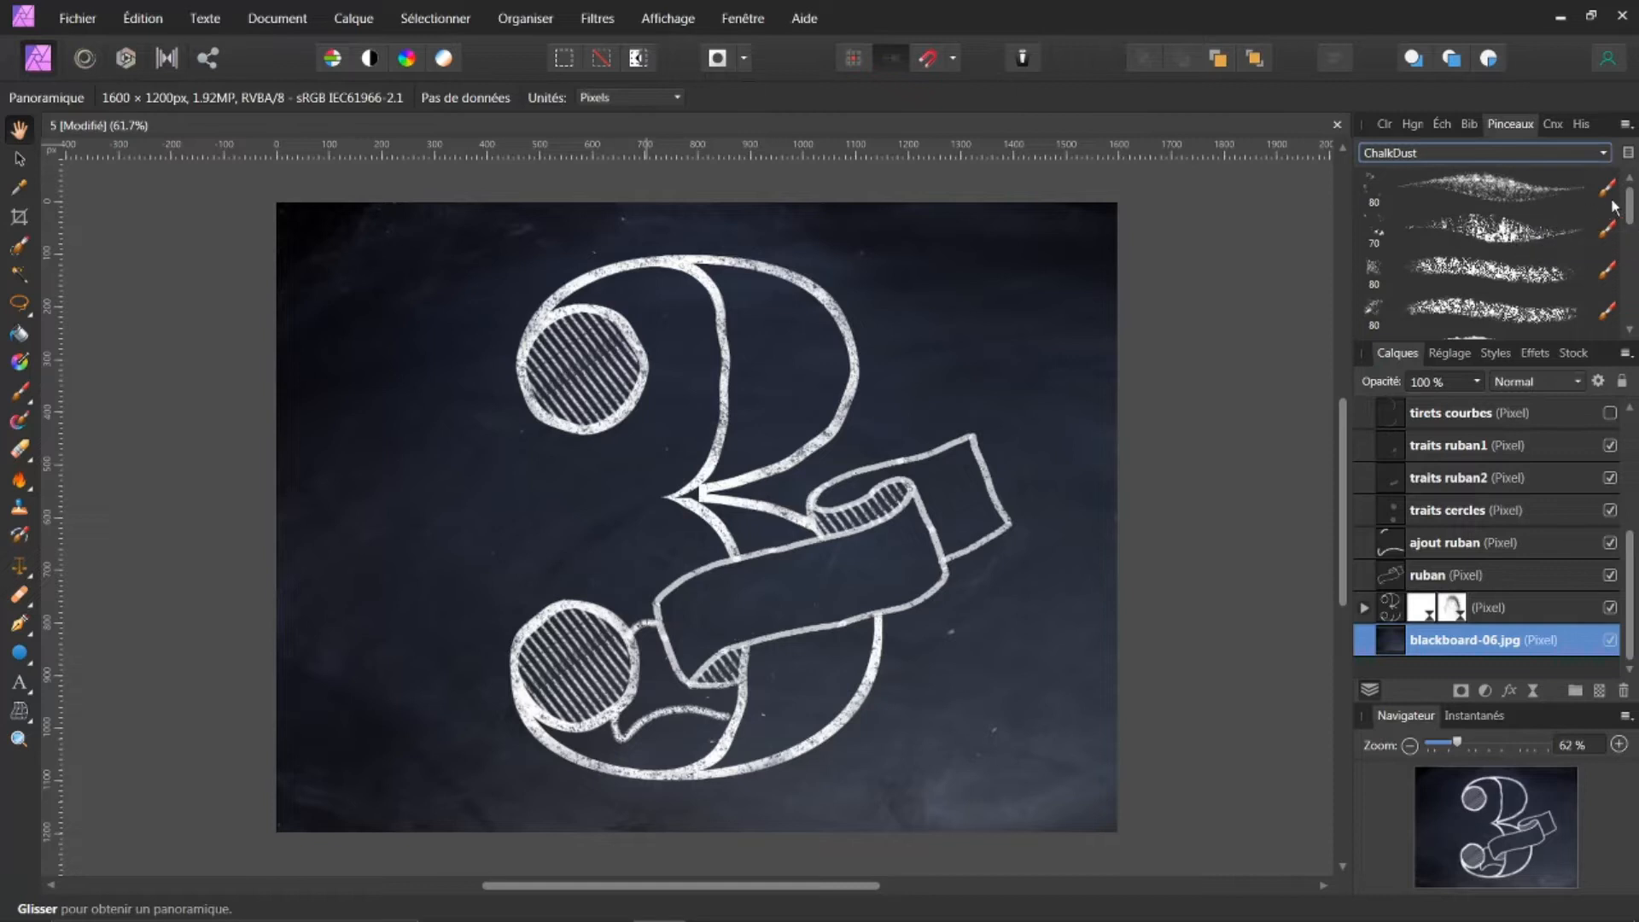
drag(1629, 213, 1628, 360)
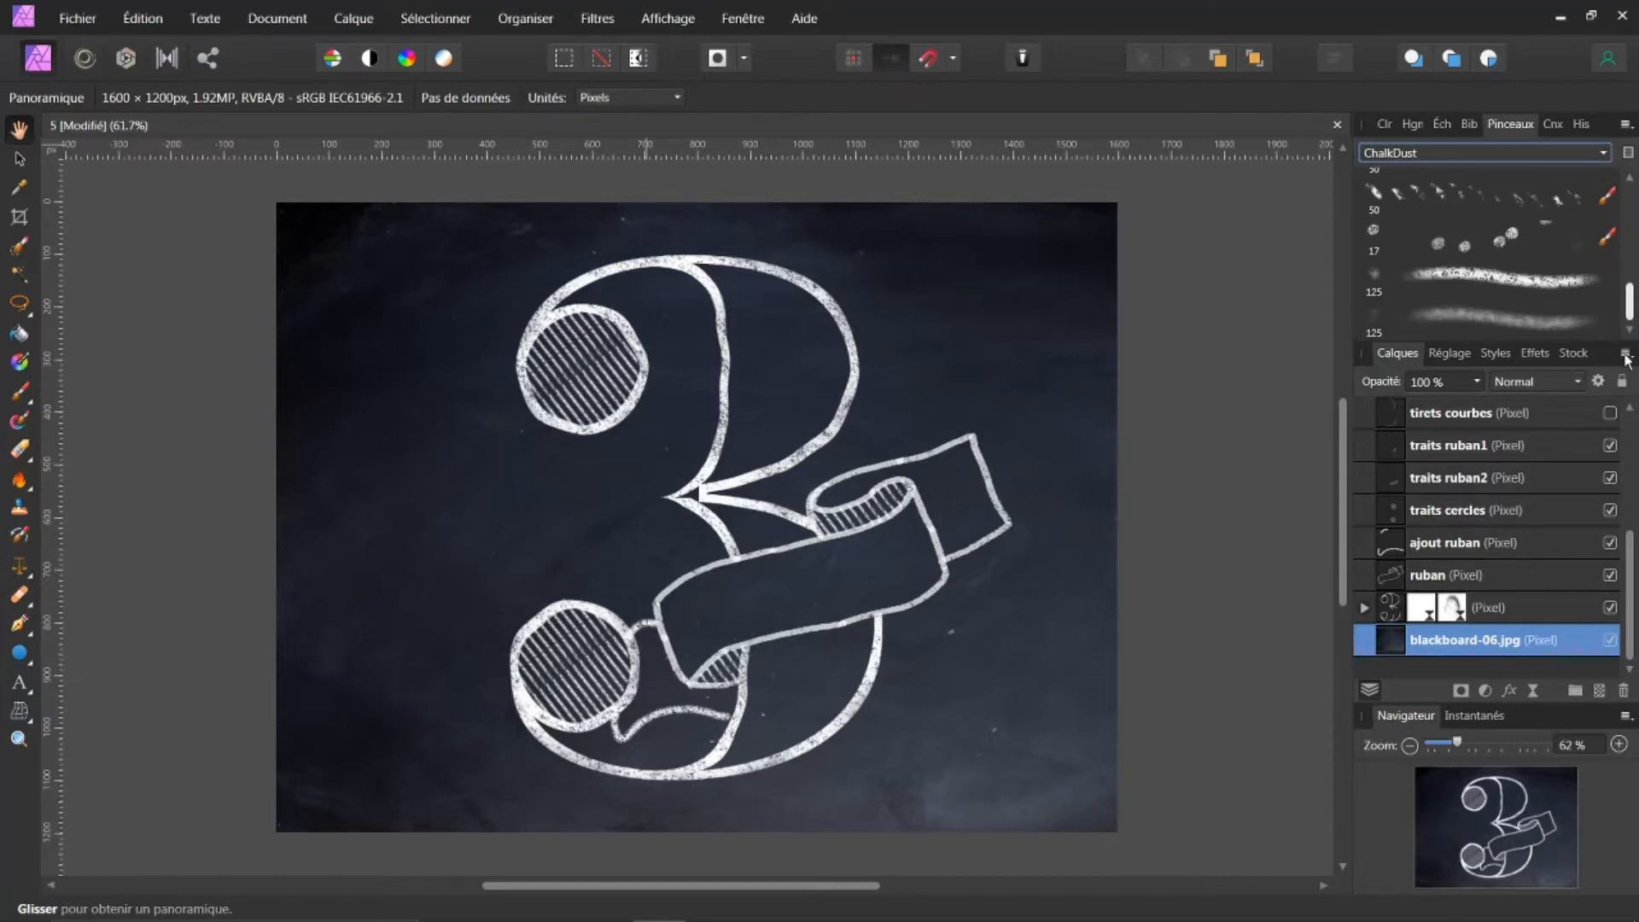
click(1513, 283)
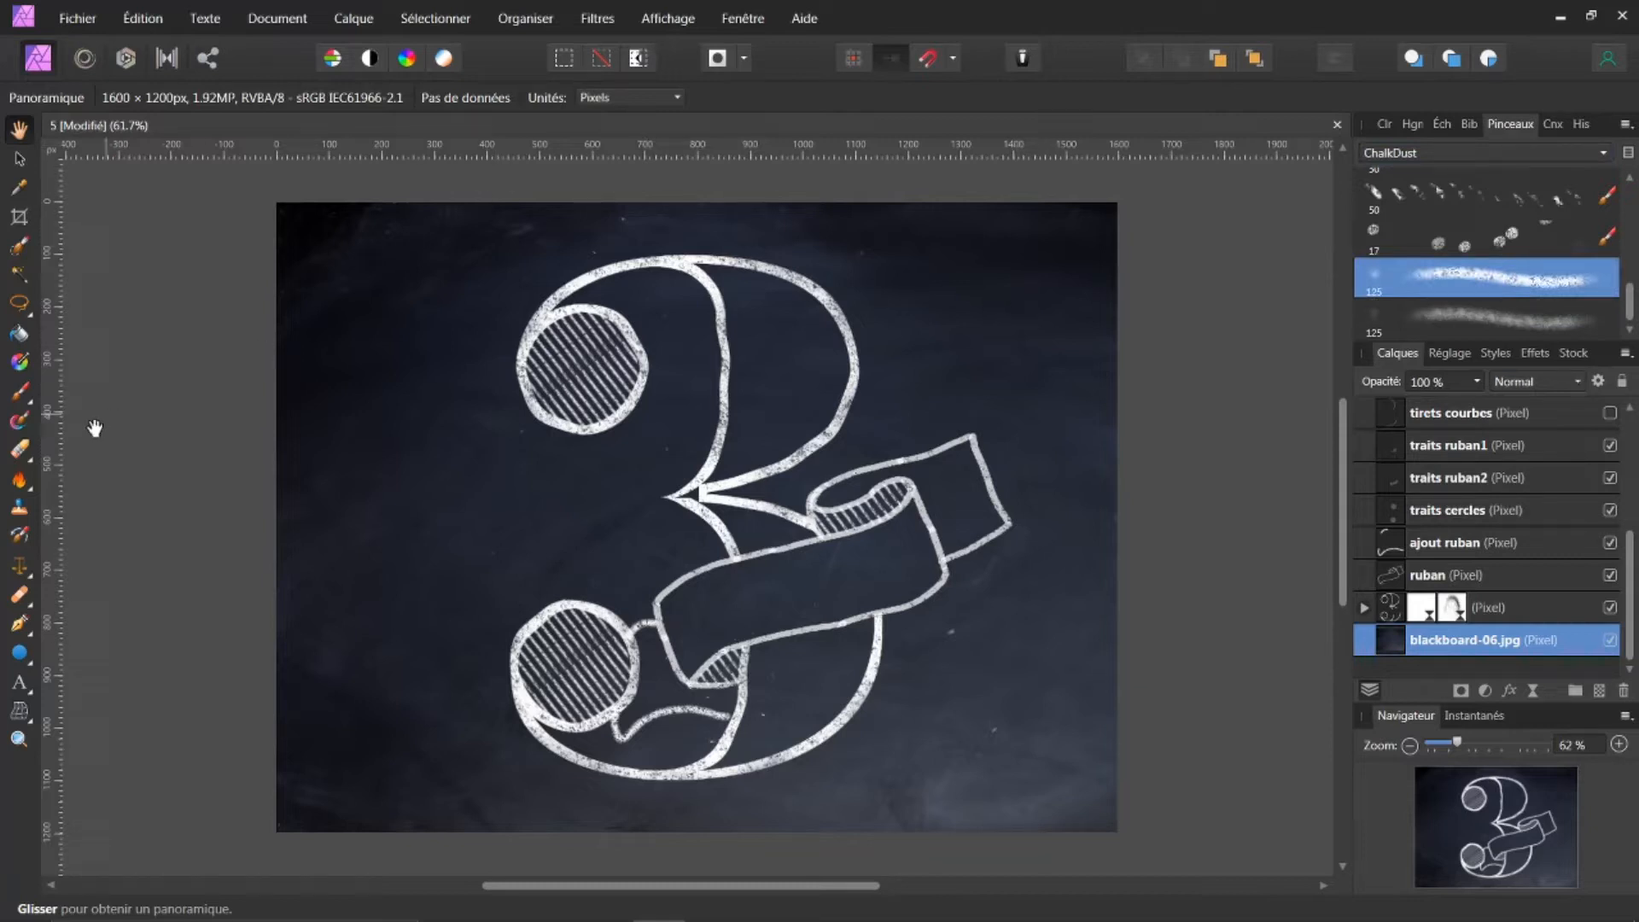
click(20, 392)
click(1385, 127)
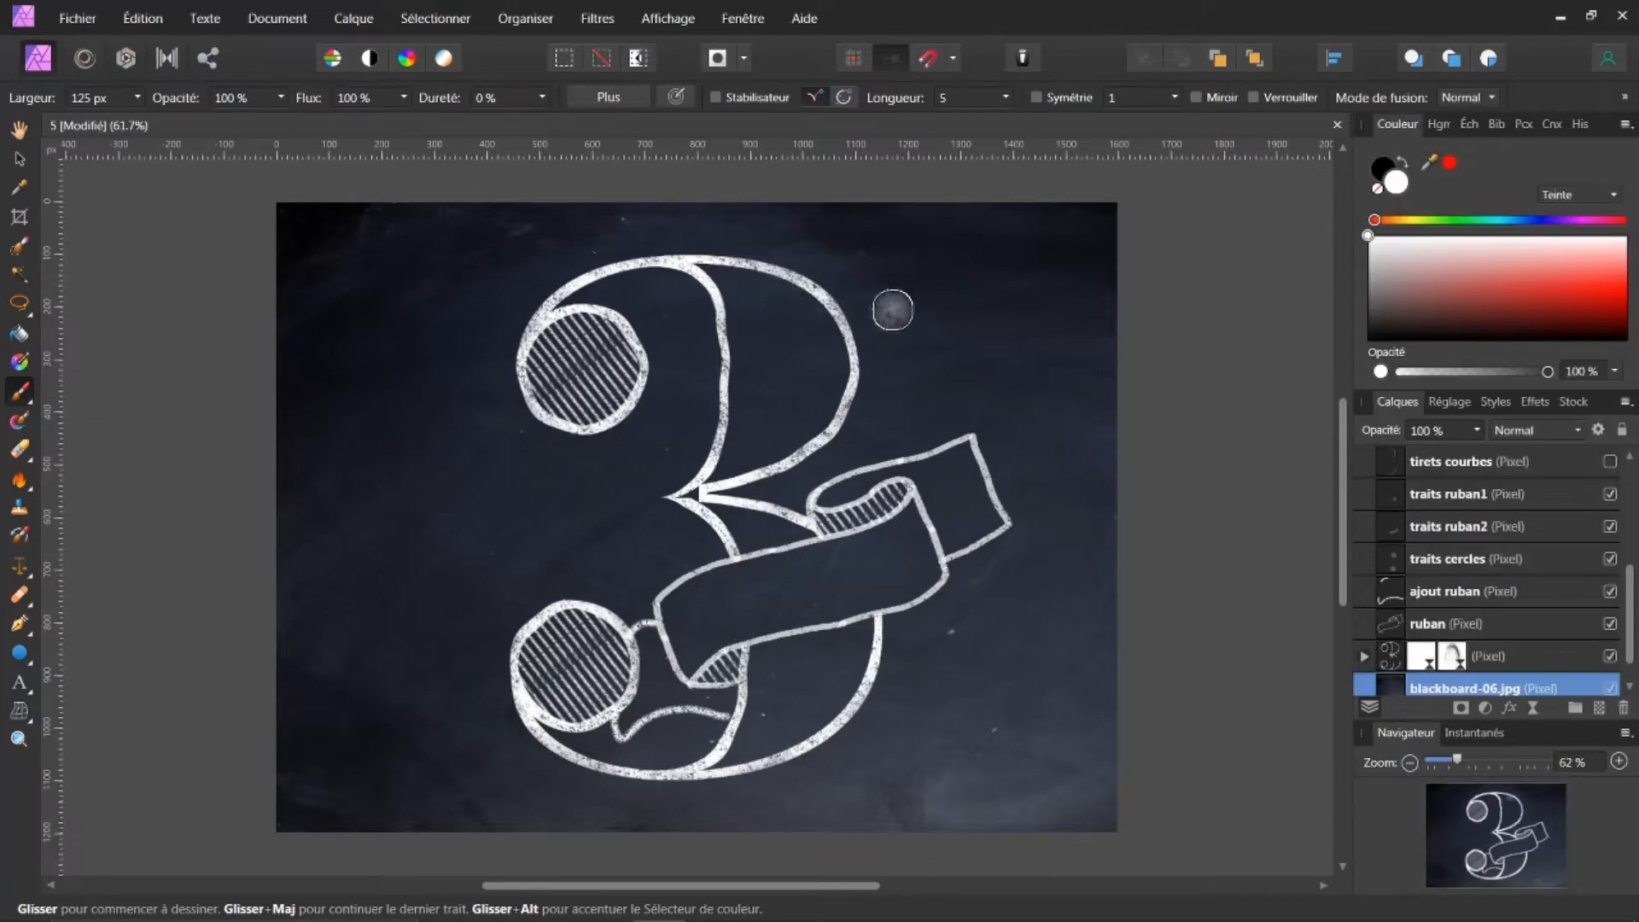
Reduce the brush width to 29 px and enable the stroke stabiliser.
key(bracketleft)
key(bracketleft)
key(bracketleft)
key(bracketleft)
key(bracketleft)
key(bracketleft)
key(bracketleft)
key(bracketleft)
key(bracketleft)
key(bracketleft)
key(bracketleft)
key(bracketleft)
key(bracketleft)
key(bracketleft)
key(bracketleft)
key(bracketleft)
key(bracketleft)
key(bracketleft)
key(bracketleft)
key(bracketleft)
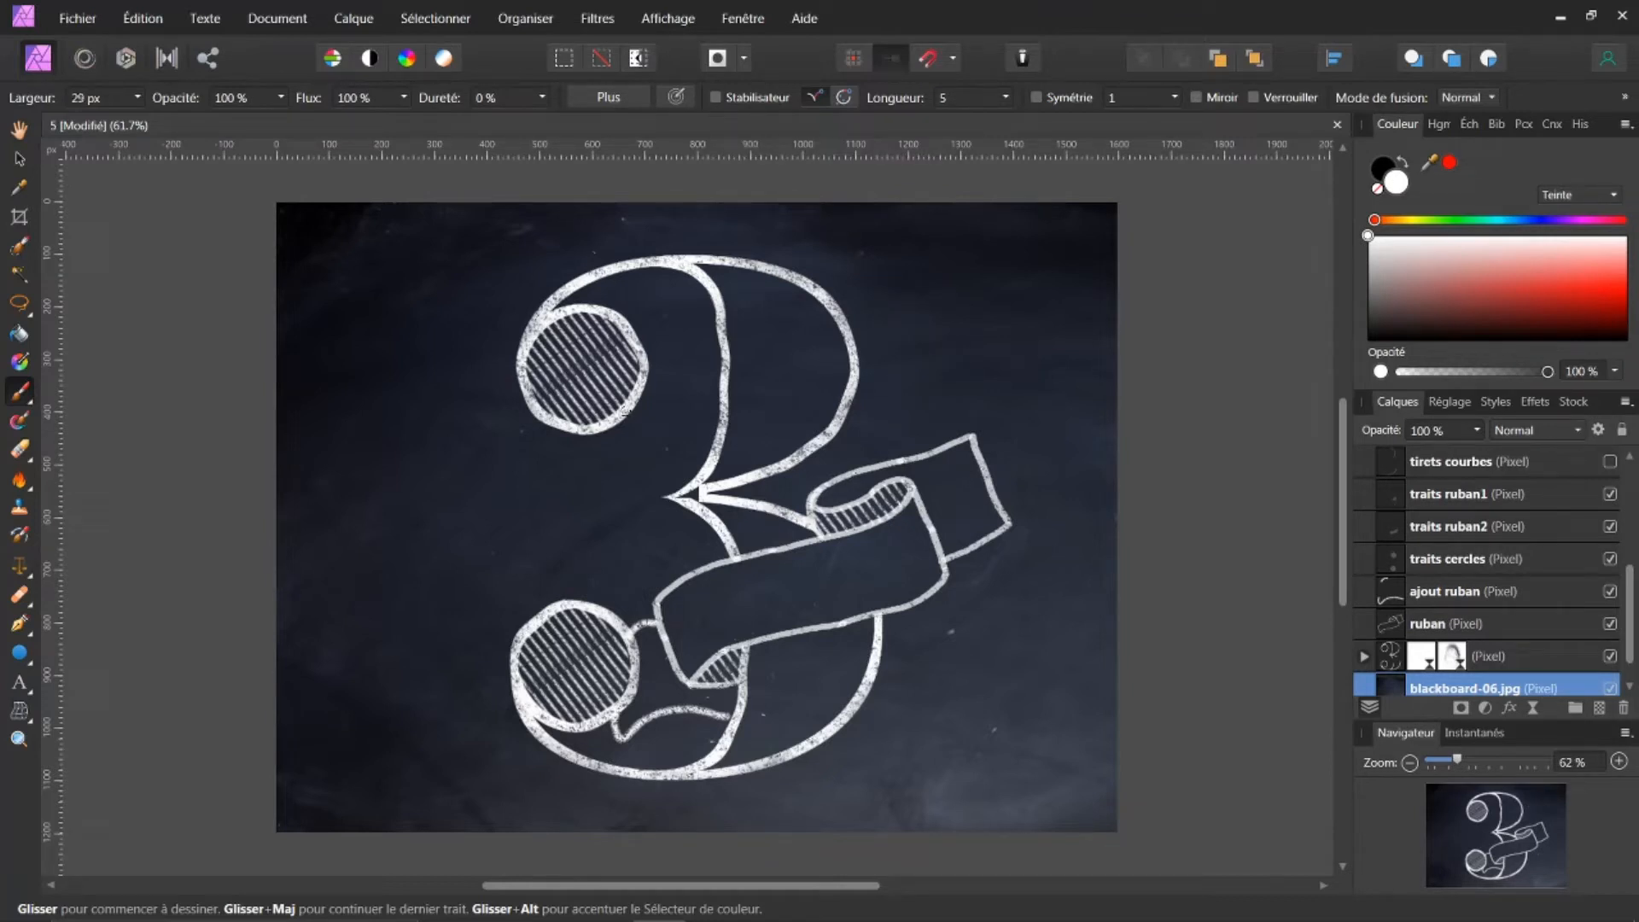
click(716, 97)
Draw trial chalk strokes beside the 3 at widths of 29 px and 20.9 px, and undo them.
mouse_move(903, 312)
mouse_down()
mouse_move(908, 361)
mouse_move(973, 346)
mouse_up()
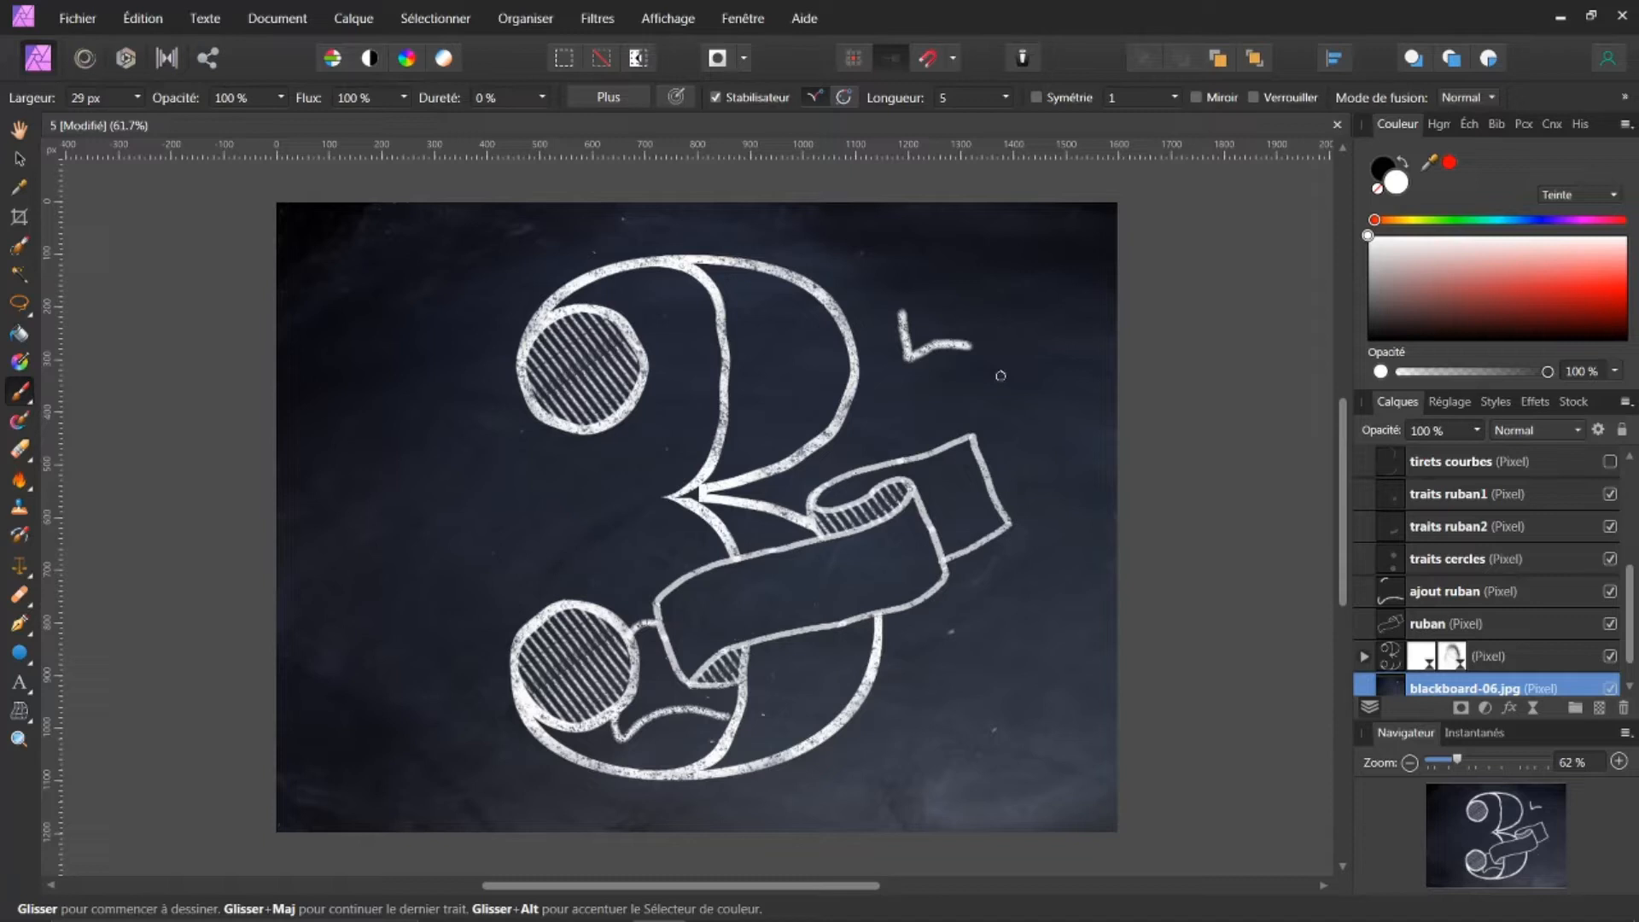
key(bracketleft)
key(bracketleft)
key(bracketleft)
mouse_move(1005, 368)
mouse_down()
mouse_move(1006, 403)
mouse_move(1047, 397)
mouse_up()
key(ctrl+z)
key(ctrl+z)
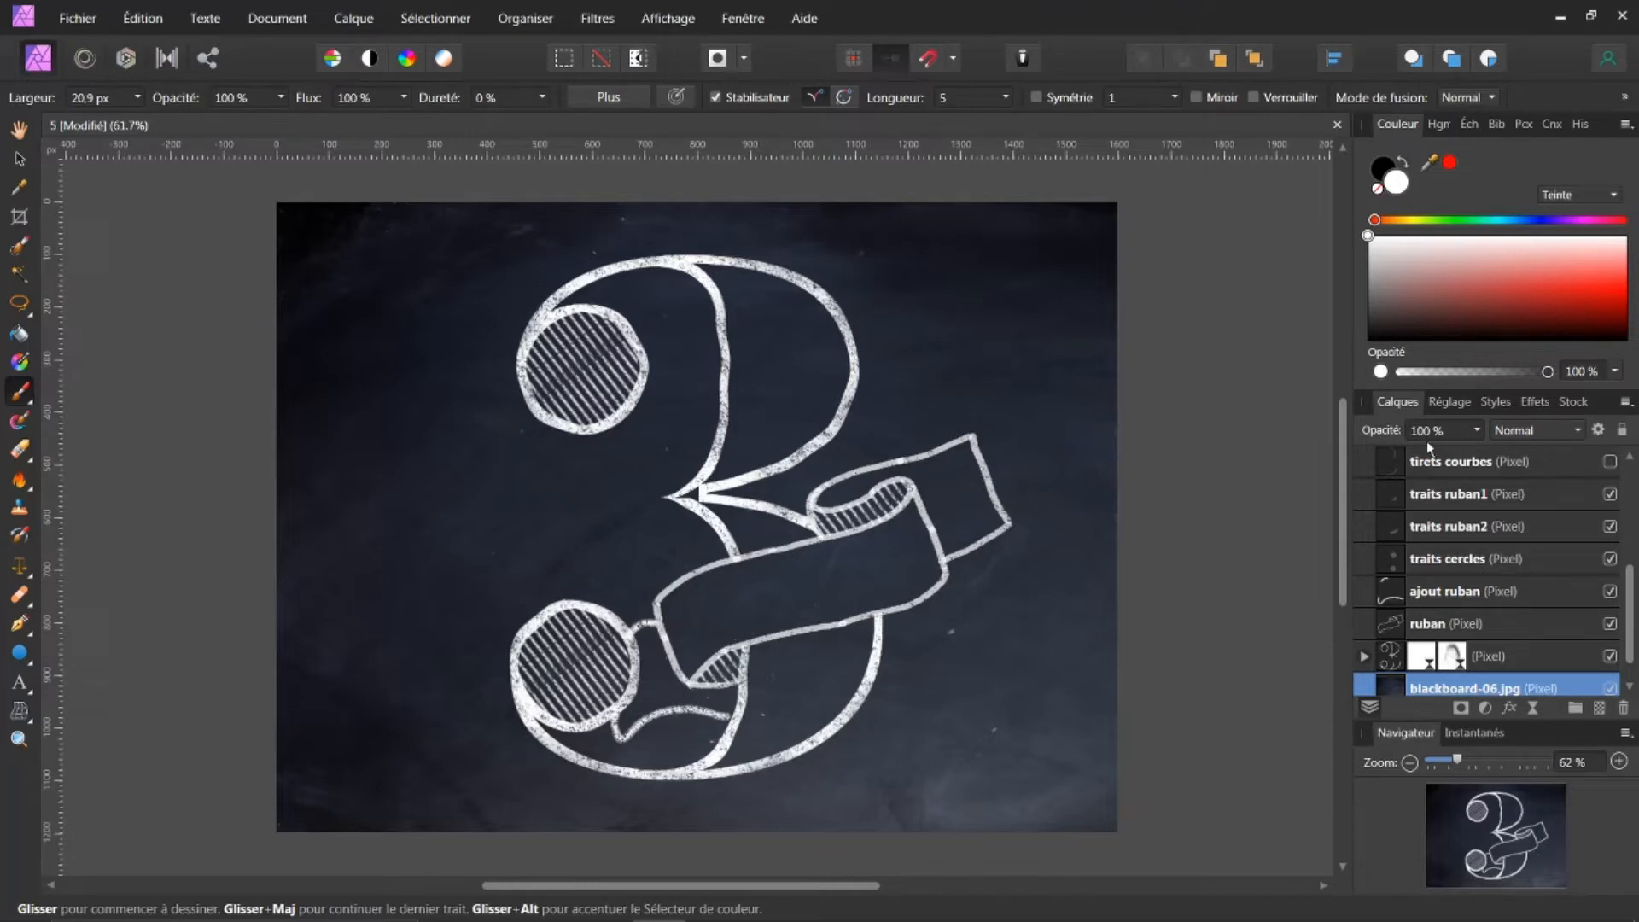
Add a new pixel layer above the "brins" group at the top of the layer stack.
scroll(1633, 635, up, 5)
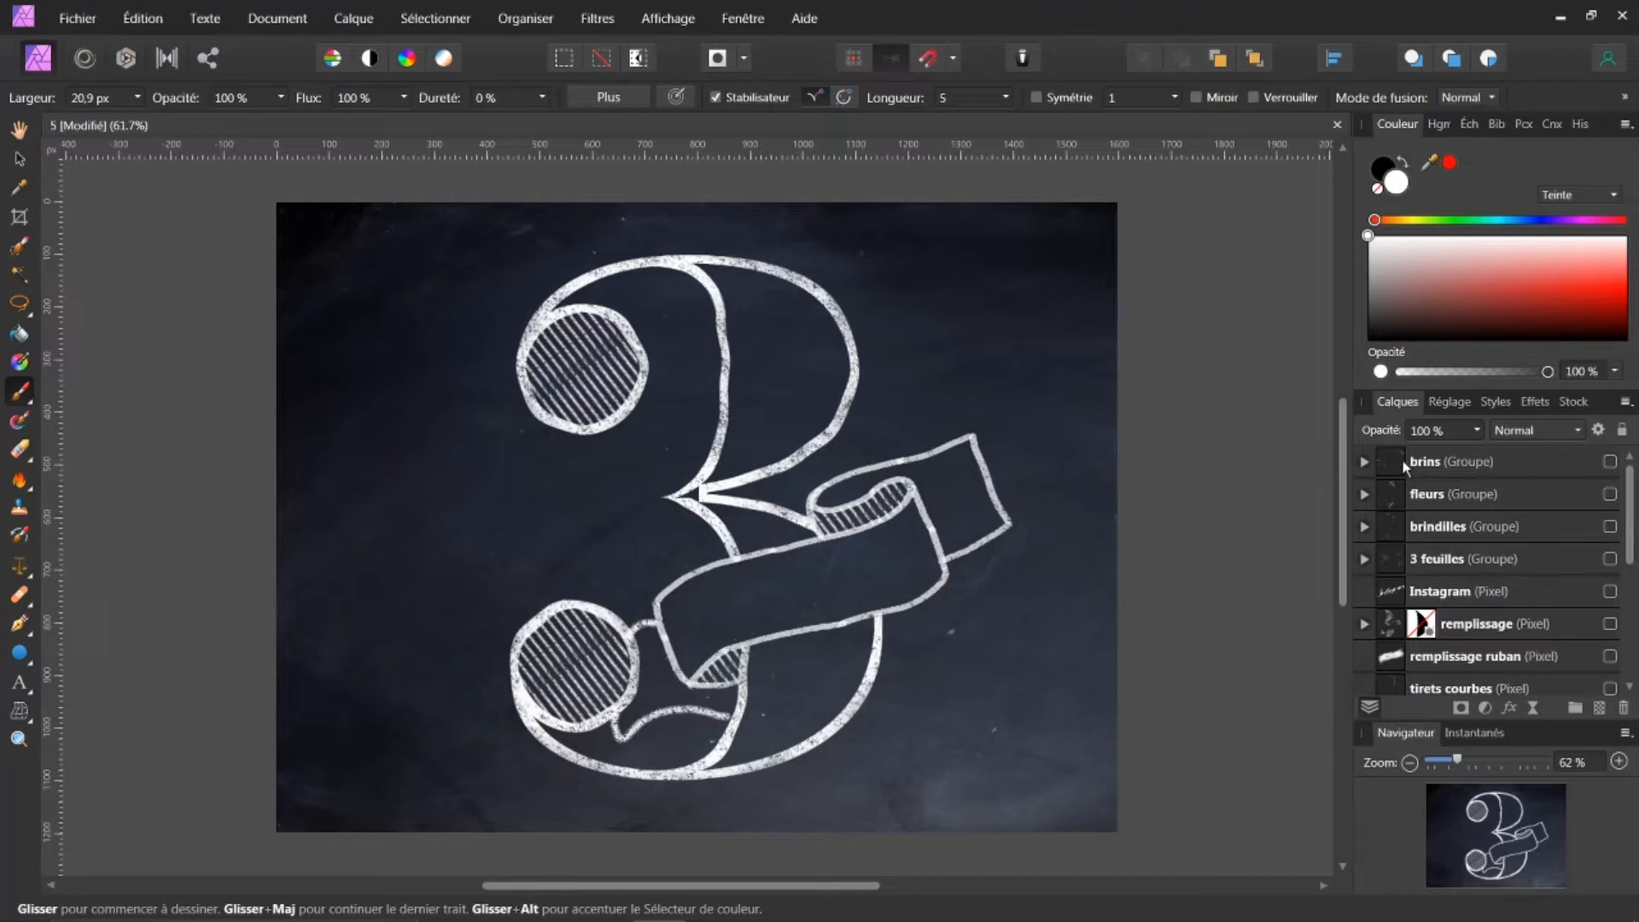
click(1405, 463)
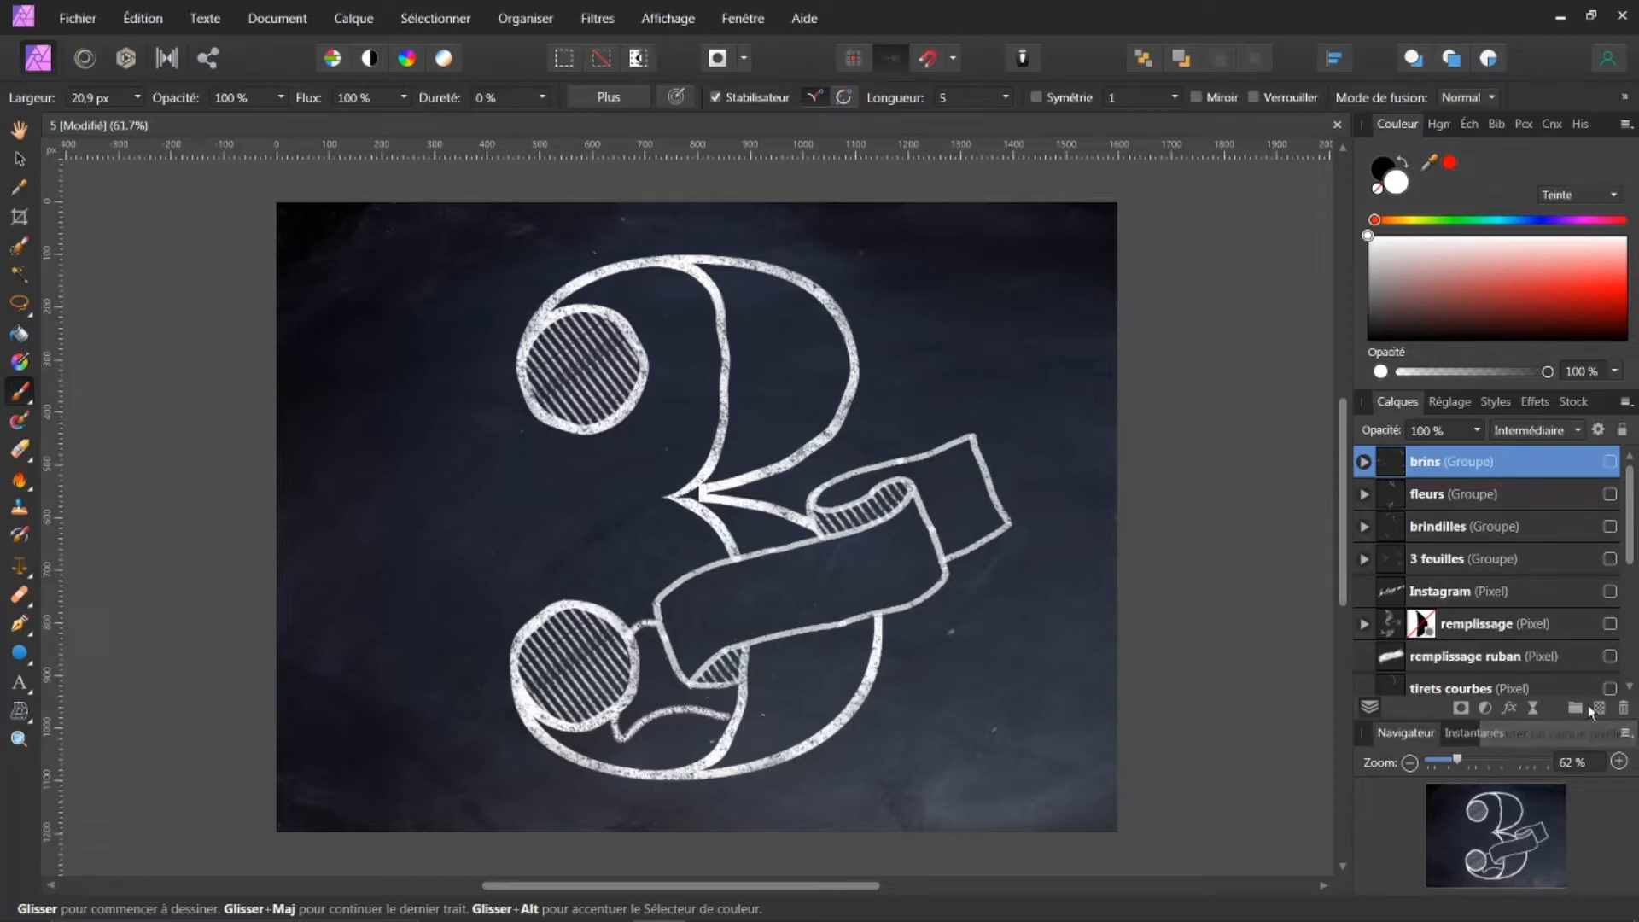
click(1599, 710)
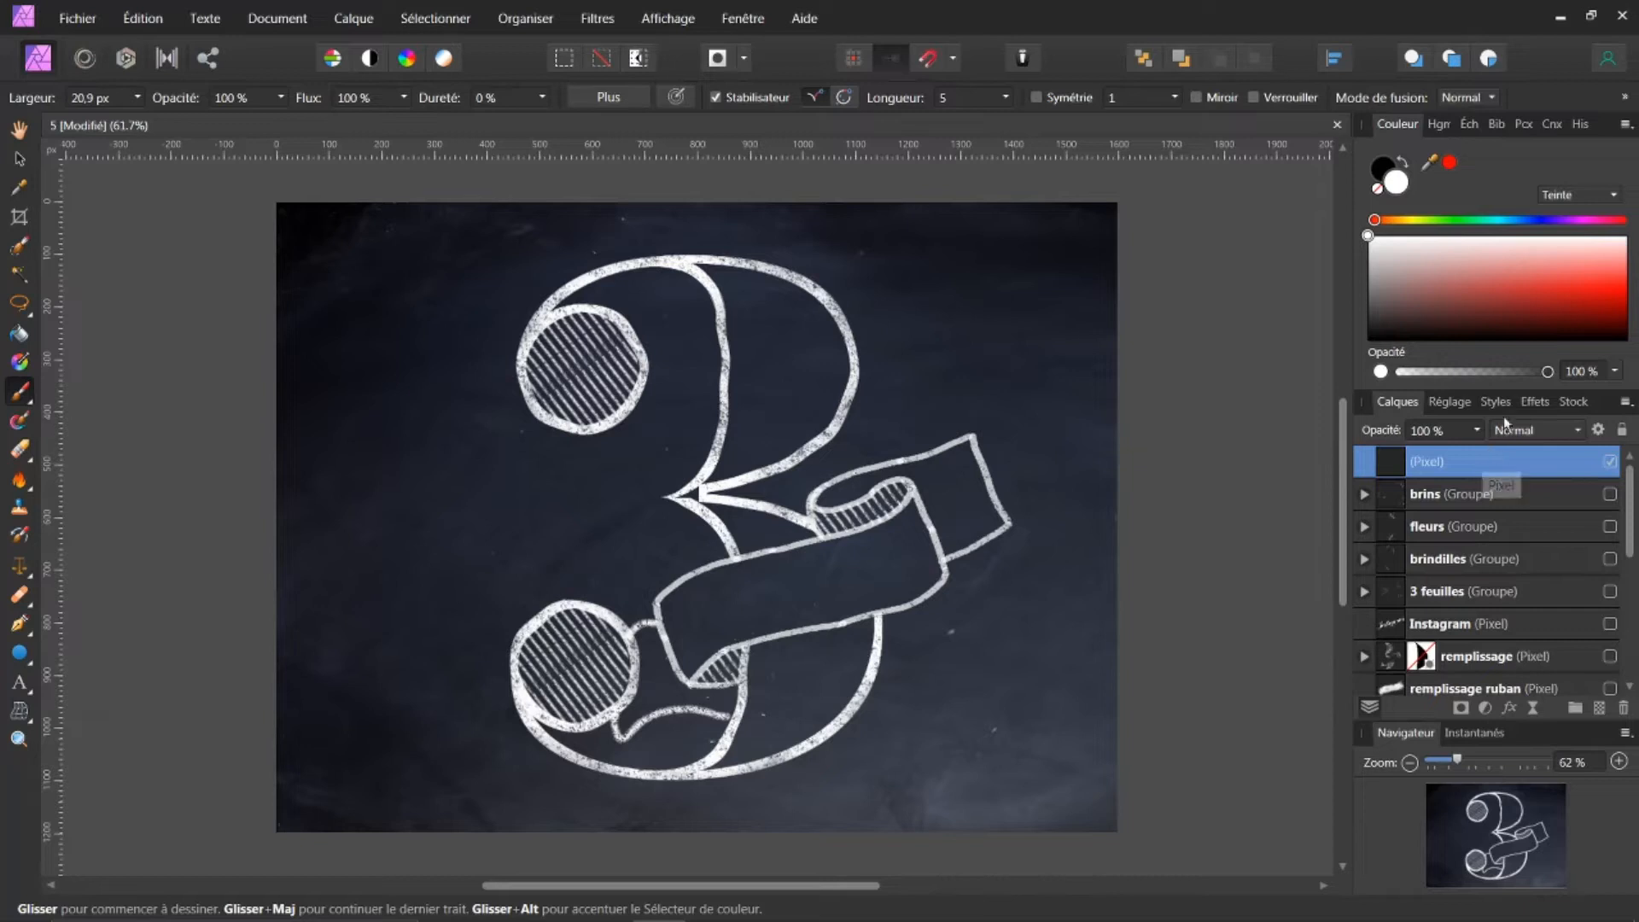
Choose the faint 200 px dust brush from the ChalkDust set for painting the fill texture.
click(1525, 126)
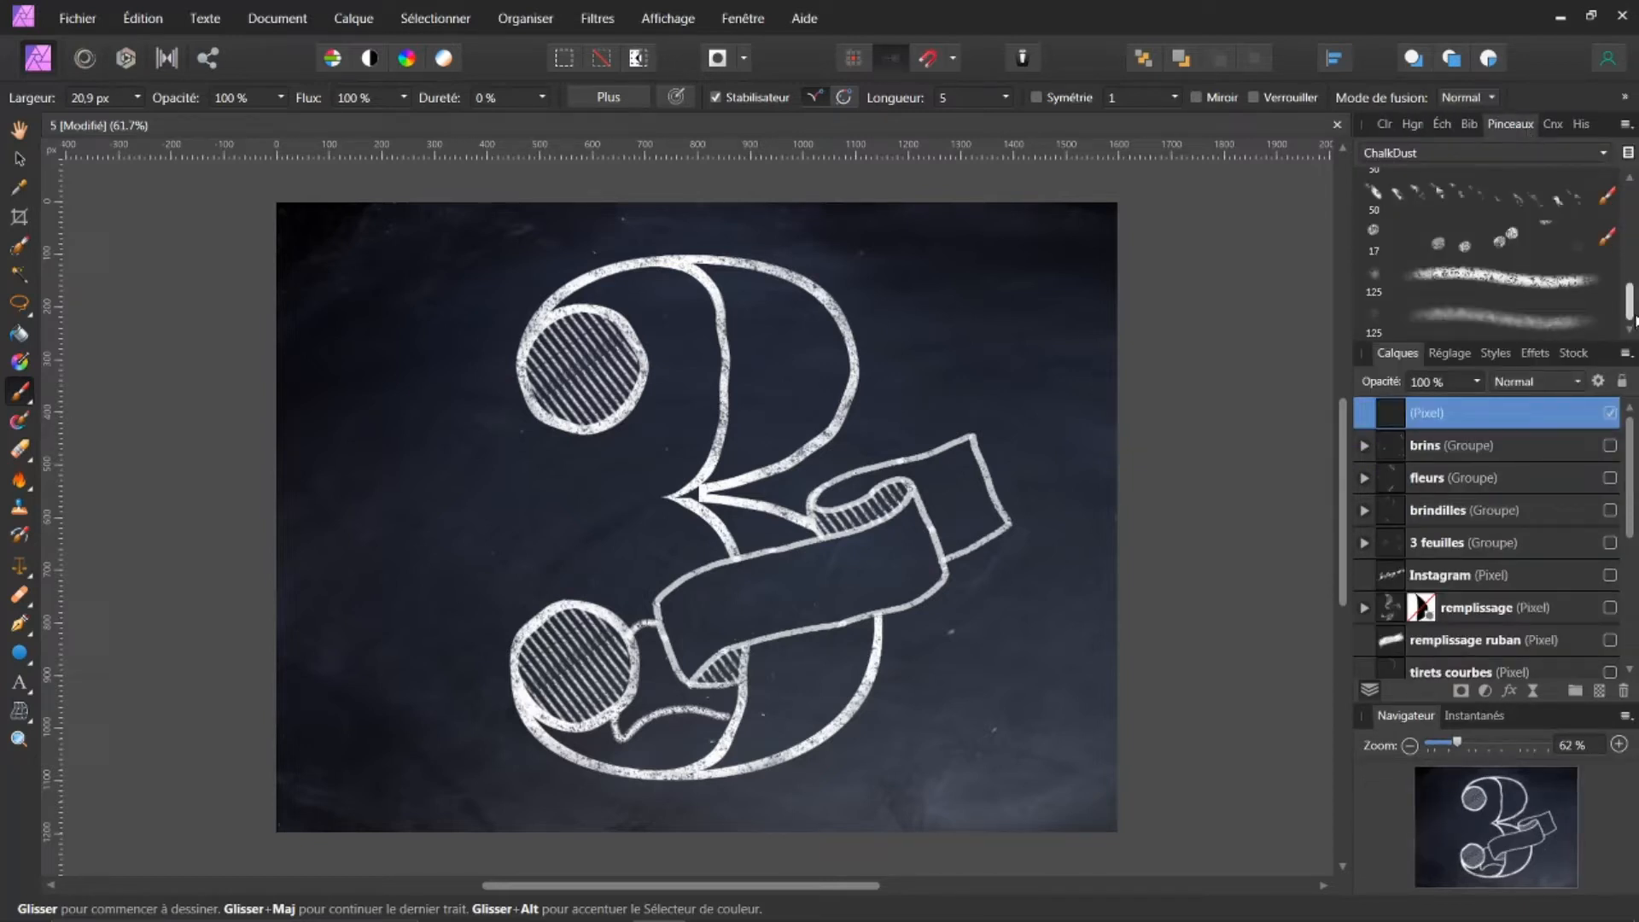
drag(1632, 316, 1631, 282)
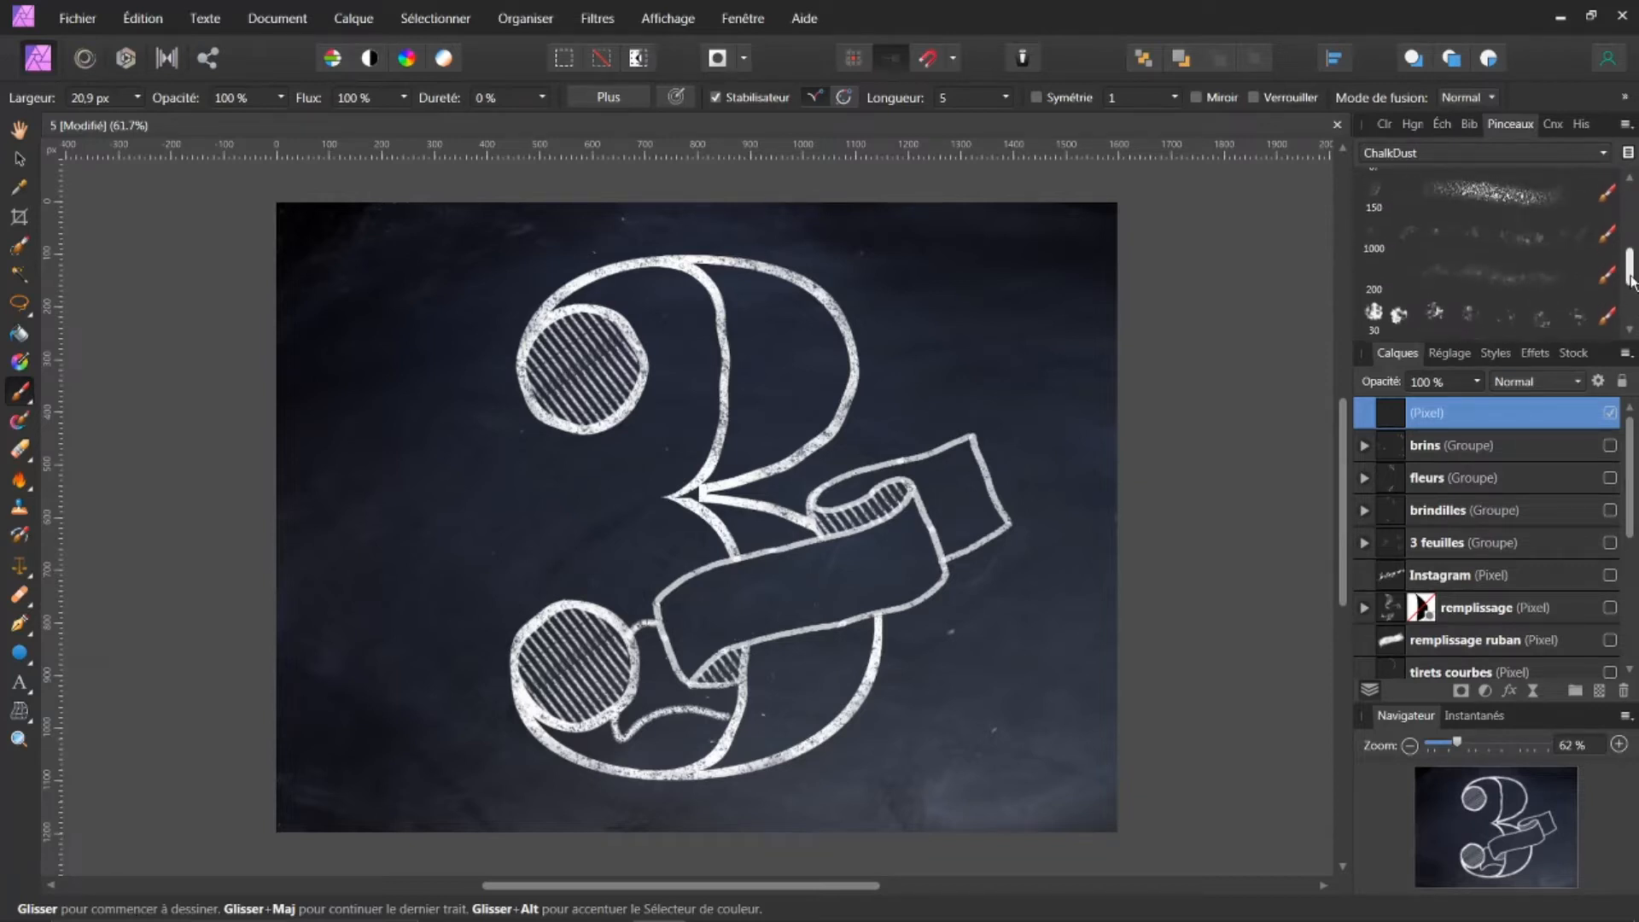
click(1497, 275)
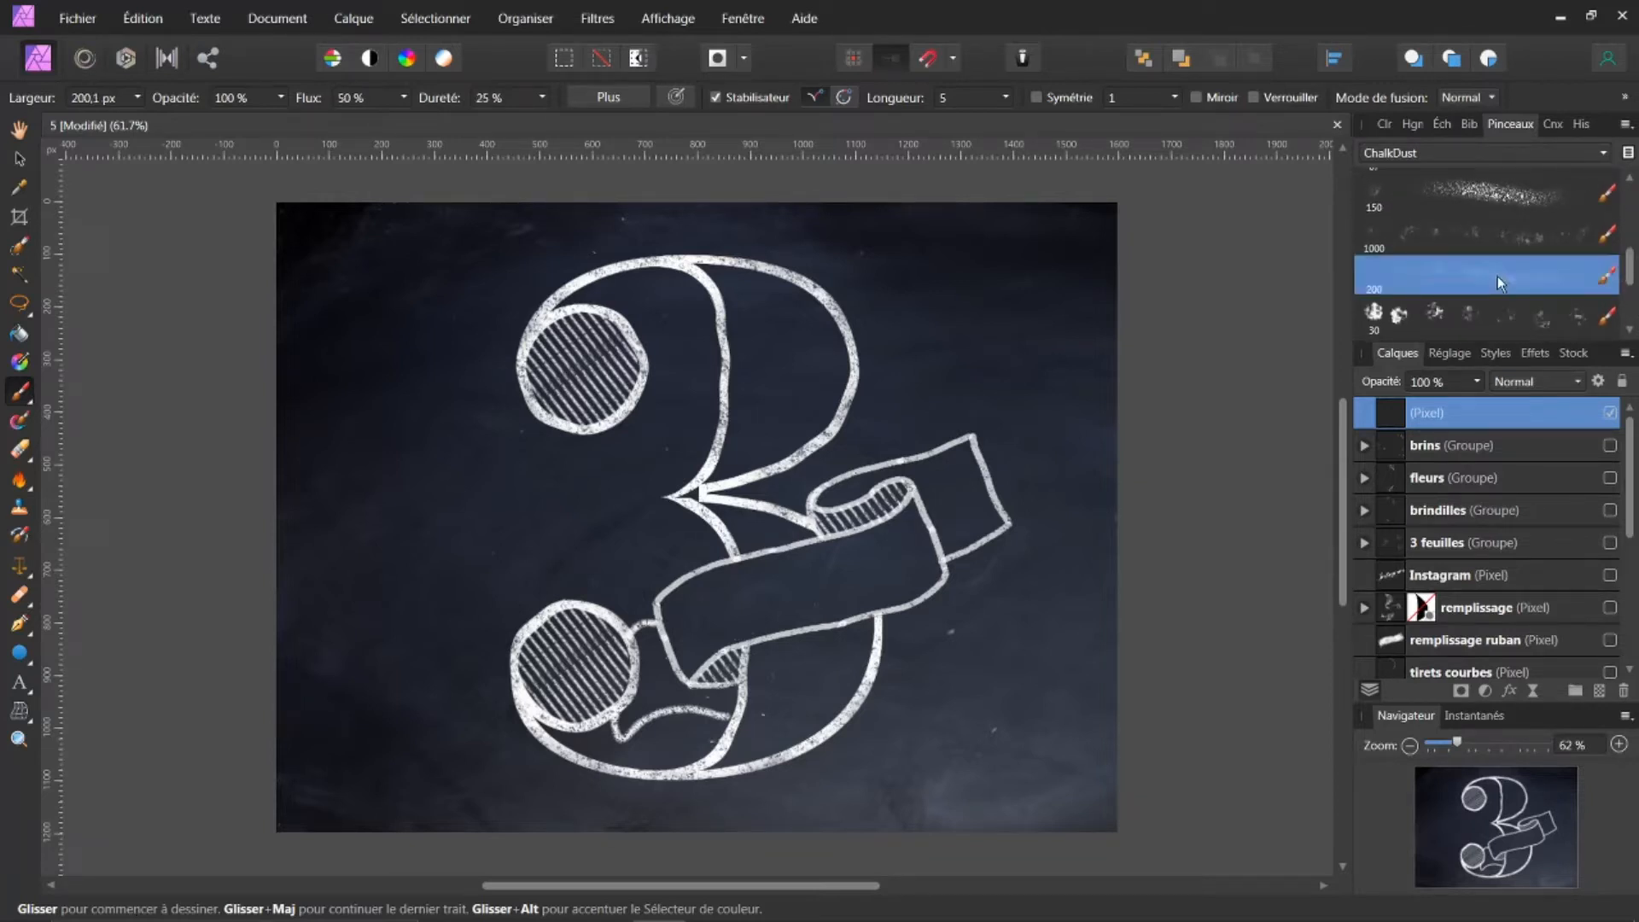
click(1382, 125)
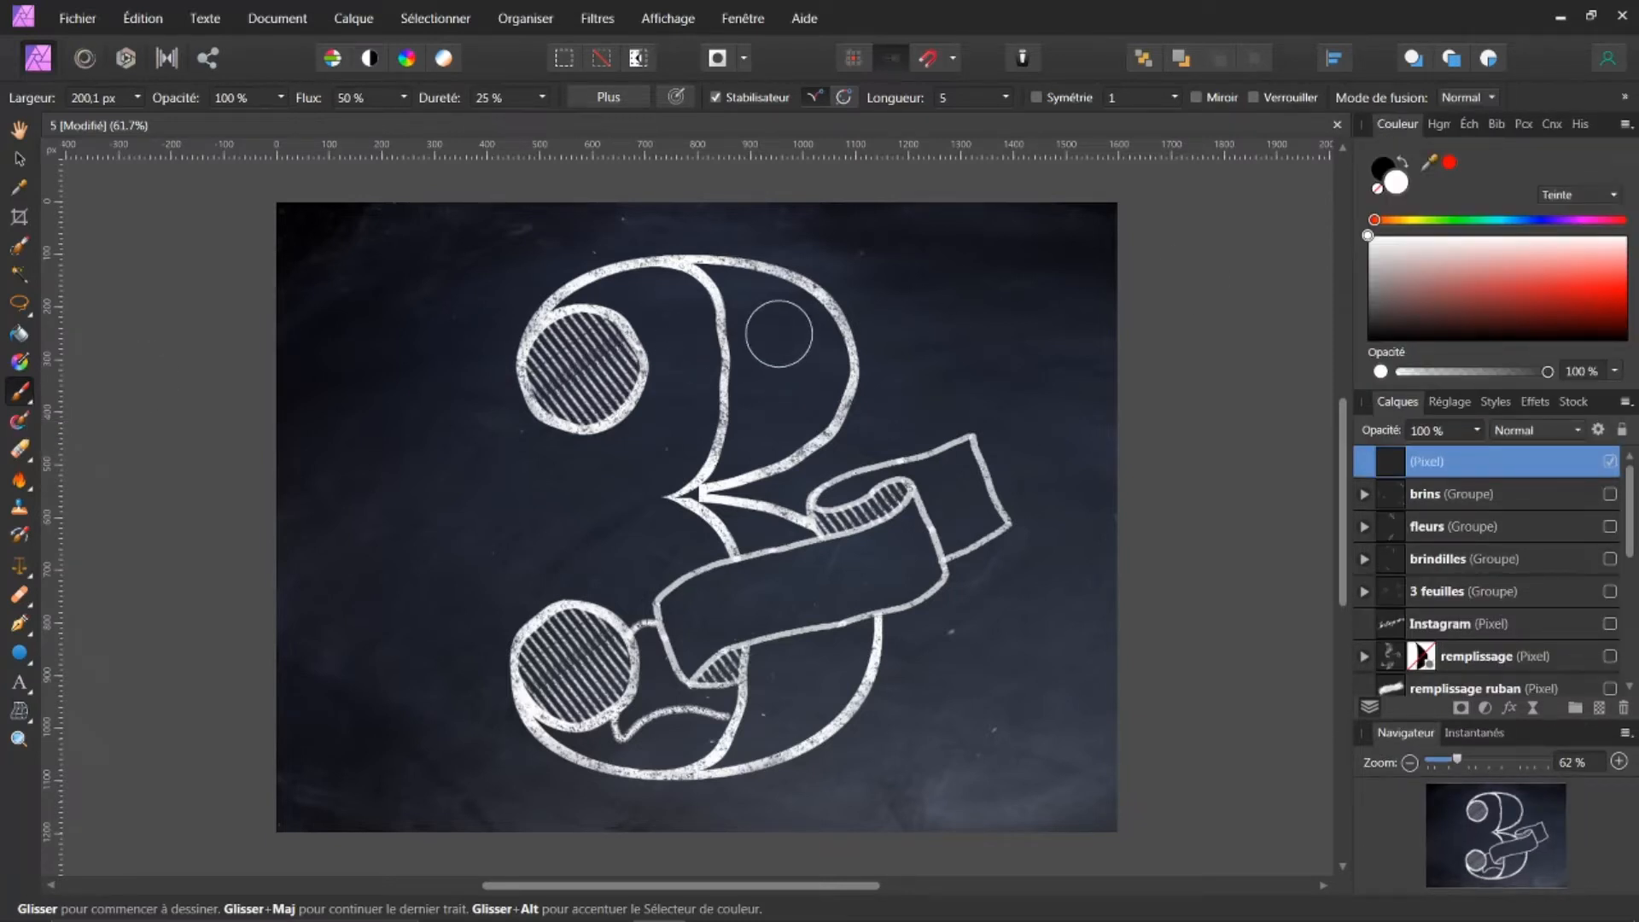
Paint chalk dust inside the upper bowl of the 3 and reduce the brush width to 104.5 px.
mouse_move(778, 331)
mouse_down()
mouse_move(791, 382)
mouse_move(777, 435)
mouse_move(807, 363)
mouse_move(803, 386)
mouse_up()
key(bracketleft)
key(bracketleft)
key(bracketleft)
key(bracketleft)
key(bracketleft)
key(bracketleft)
key(bracketleft)
key(bracketleft)
key(bracketleft)
key(bracketleft)
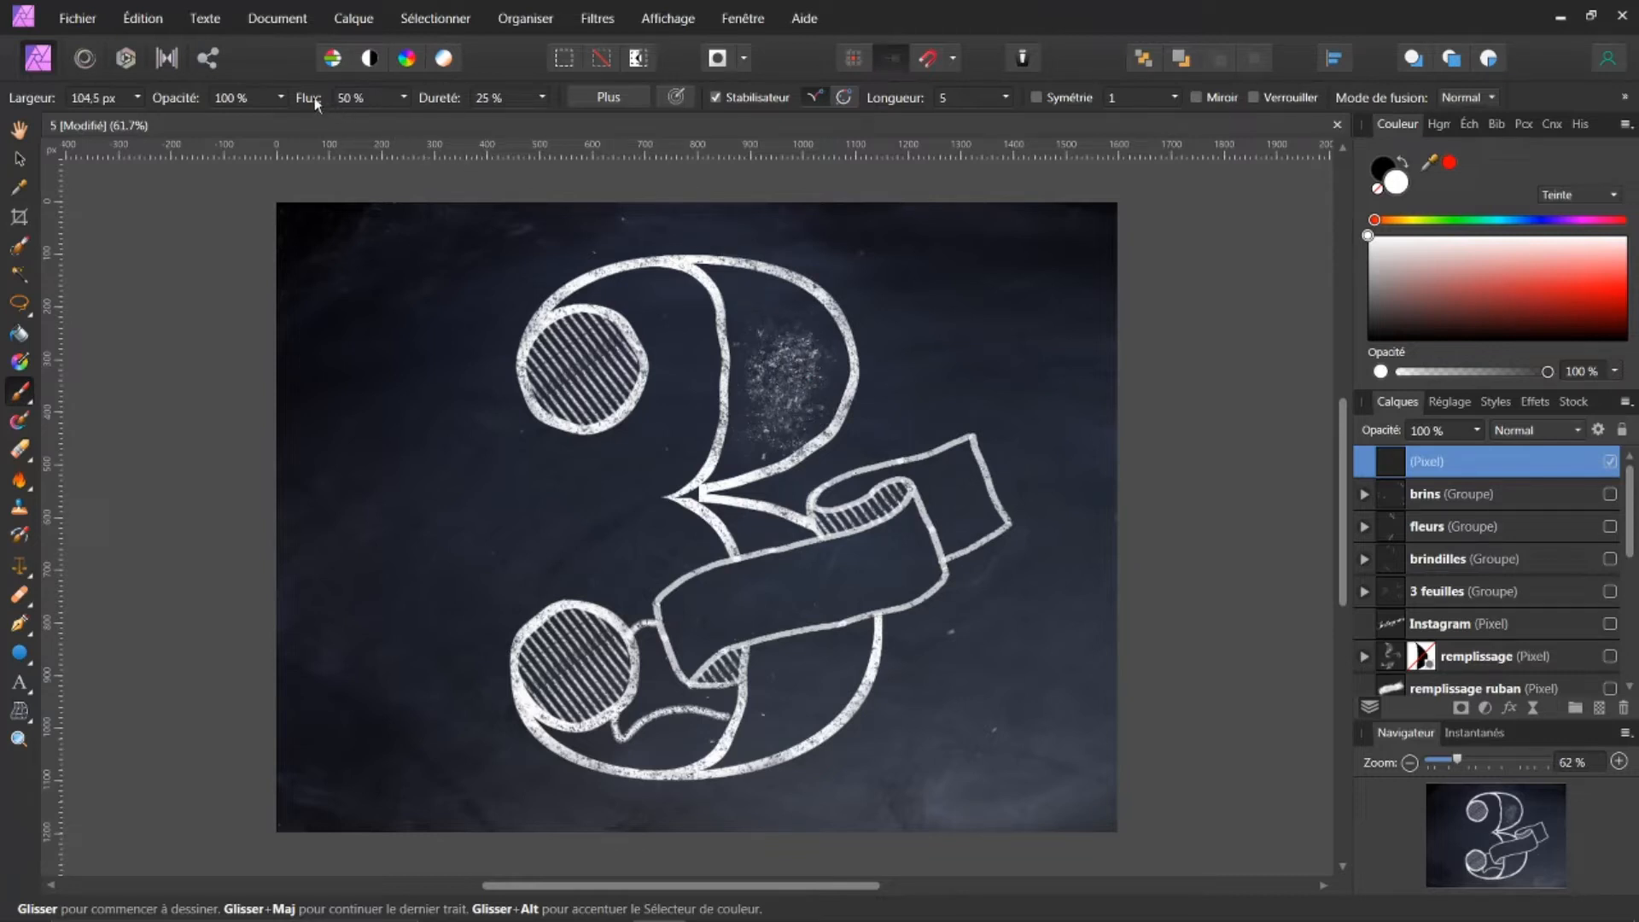
Set the brush flow to 78% and fill the rest of the 3's upper bowl with chalk texture.
drag(336, 104, 341, 106)
mouse_move(764, 312)
mouse_down()
mouse_move(722, 282)
mouse_move(785, 325)
mouse_up()
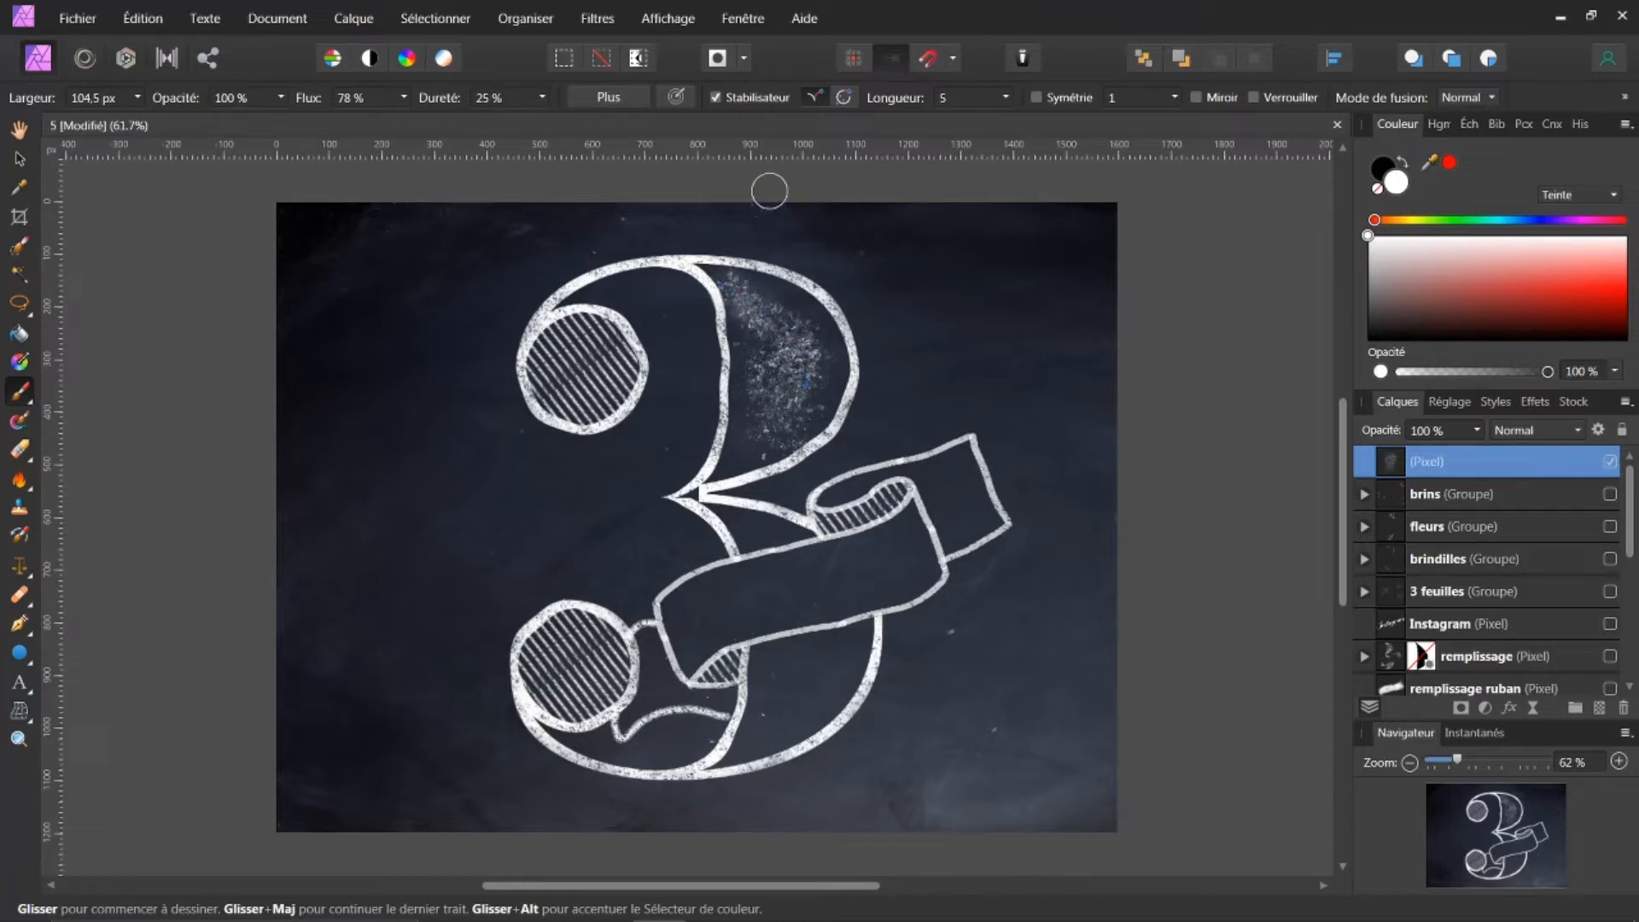
mouse_move(858, 375)
mouse_down()
mouse_move(815, 389)
mouse_move(785, 341)
mouse_move(760, 392)
mouse_move(755, 380)
mouse_move(747, 448)
mouse_move(816, 409)
mouse_move(824, 368)
mouse_move(798, 329)
mouse_move(829, 388)
mouse_move(817, 325)
mouse_move(764, 287)
mouse_move(791, 314)
mouse_move(730, 456)
mouse_move(781, 384)
mouse_move(773, 402)
mouse_move(760, 350)
mouse_move(789, 388)
mouse_move(803, 354)
mouse_move(795, 425)
mouse_move(820, 410)
mouse_move(722, 474)
mouse_up()
key(ctrl+z)
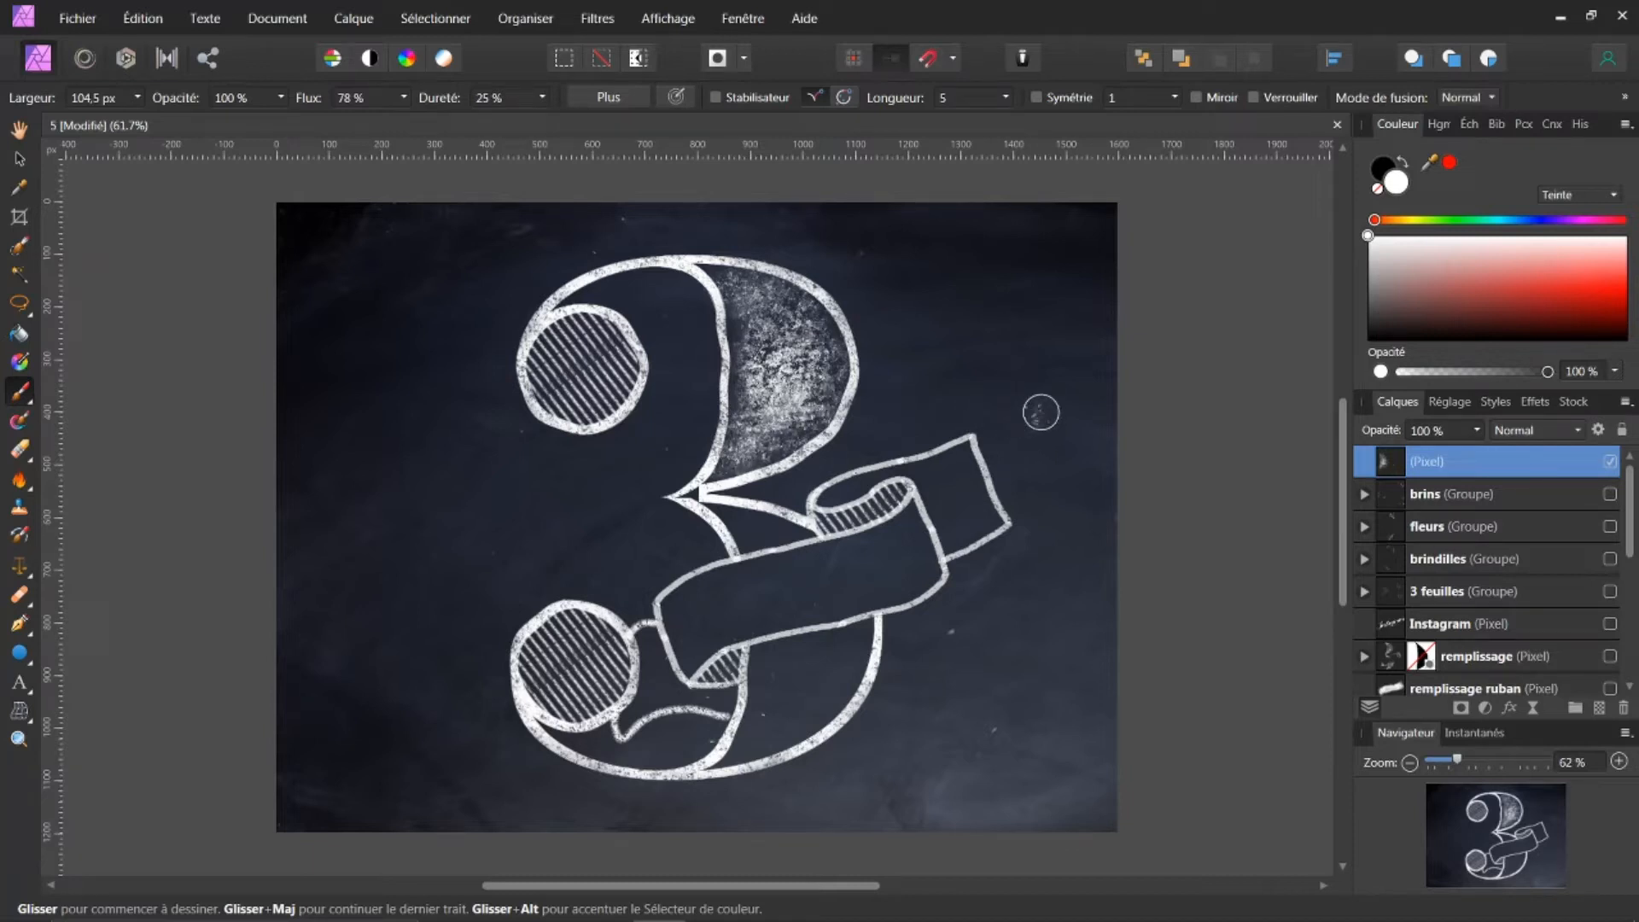
Paint a dab of chalk dust inside the lower bowl of the 3, and delete the trial pixel layer.
mouse_move(819, 657)
mouse_down()
mouse_move(804, 683)
mouse_move(818, 694)
mouse_up()
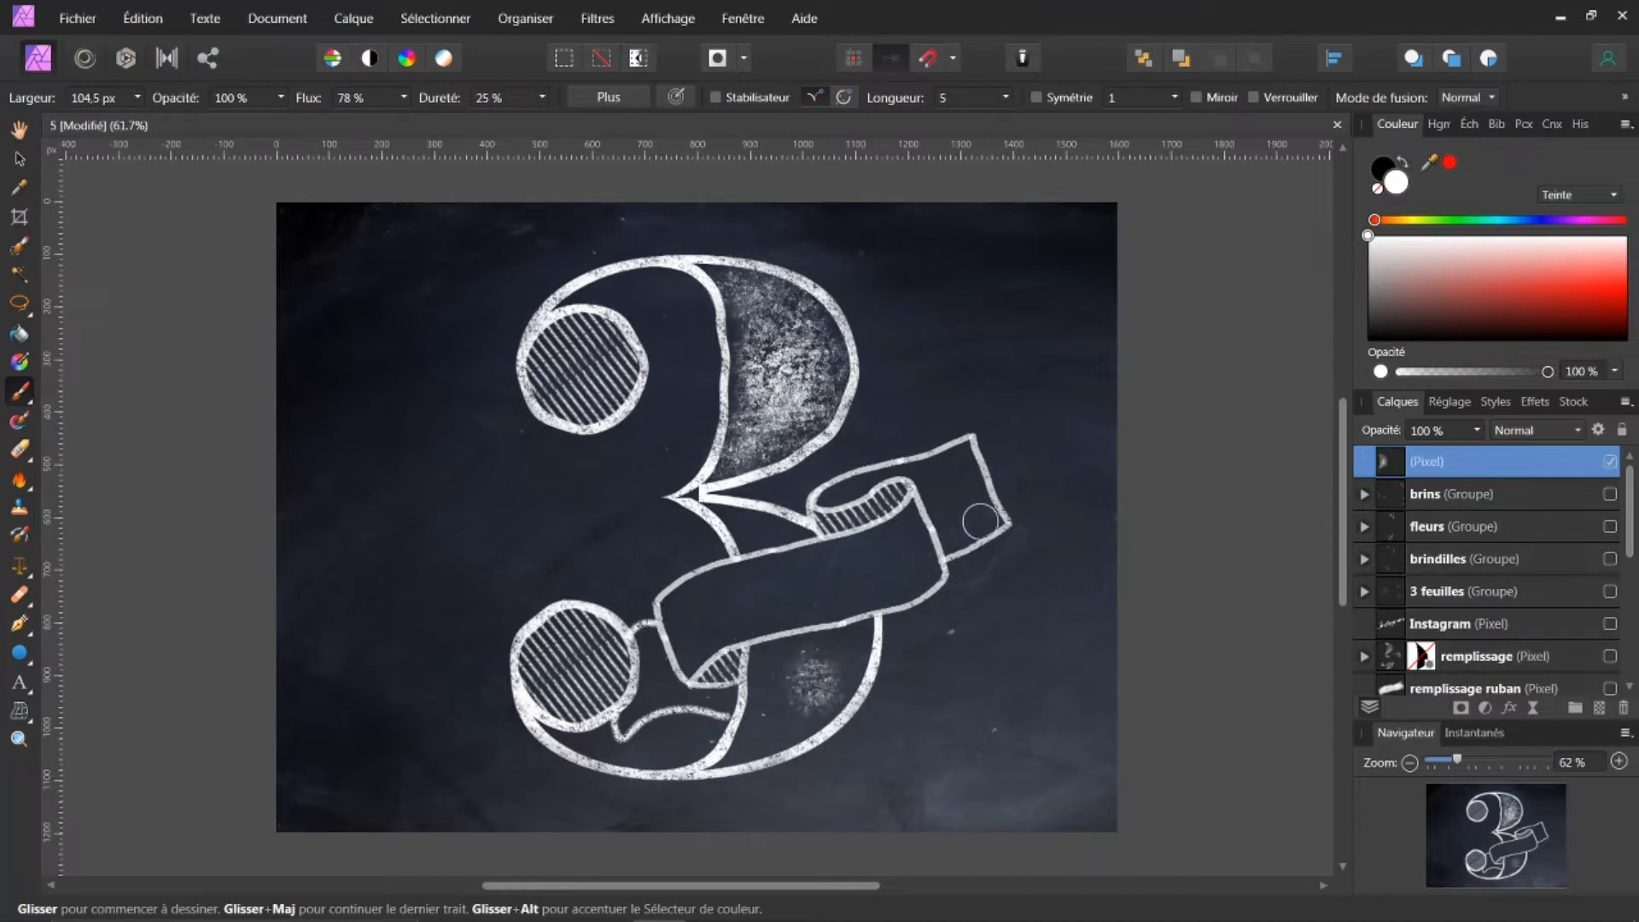
click(1625, 708)
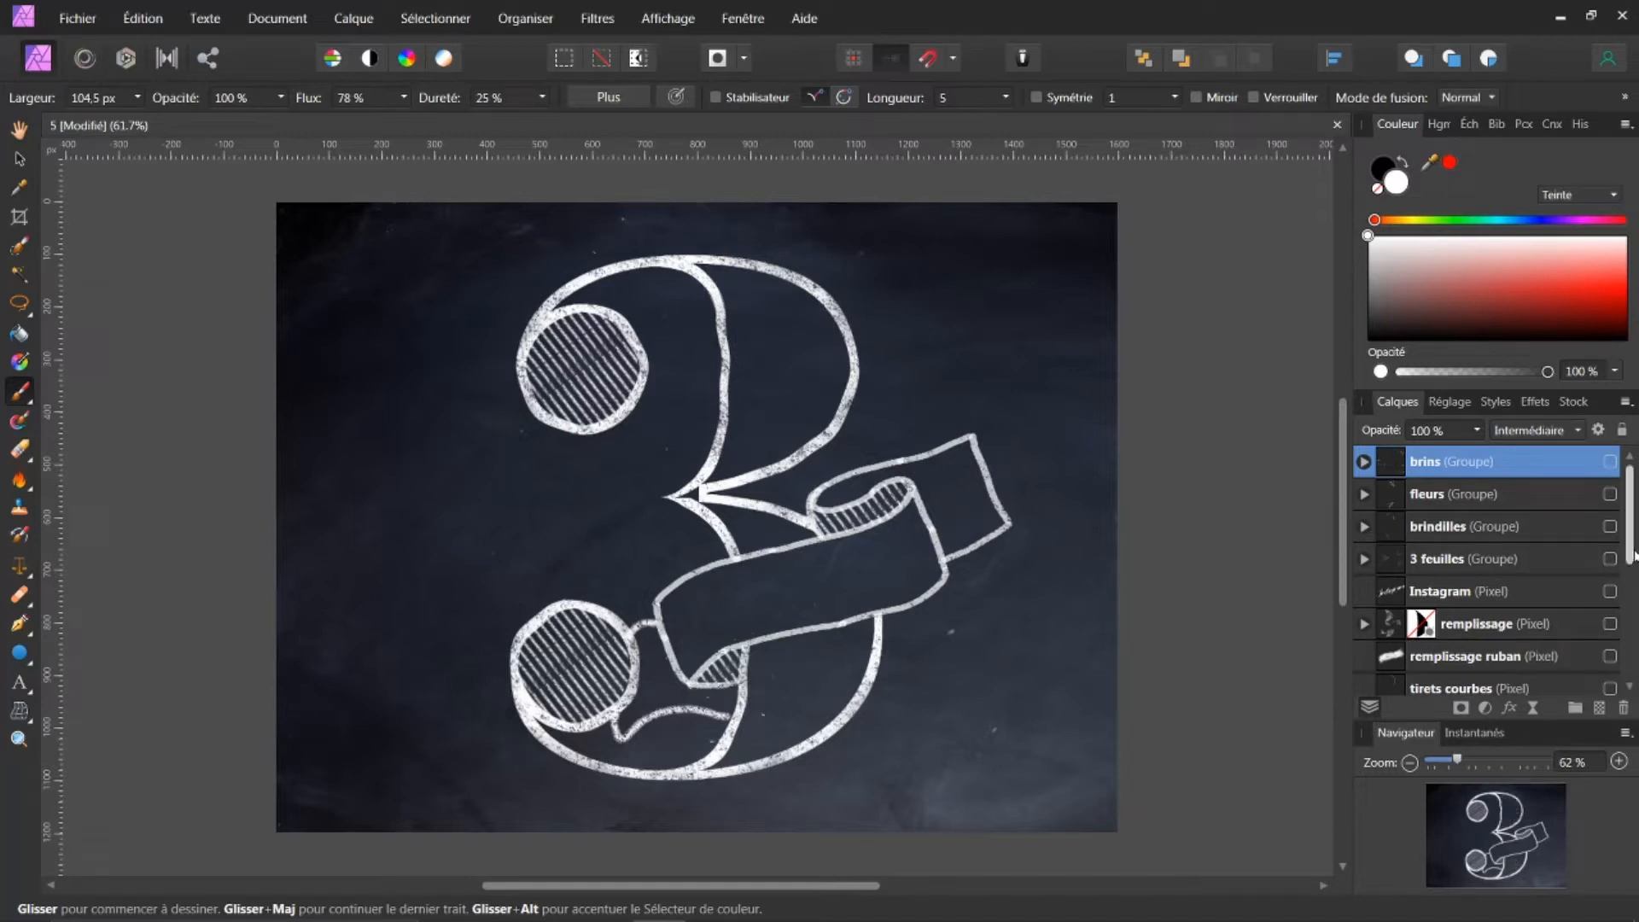
Make the "remplissage" layer visible and expand it to toggle its mask on and off for comparison.
click(1610, 625)
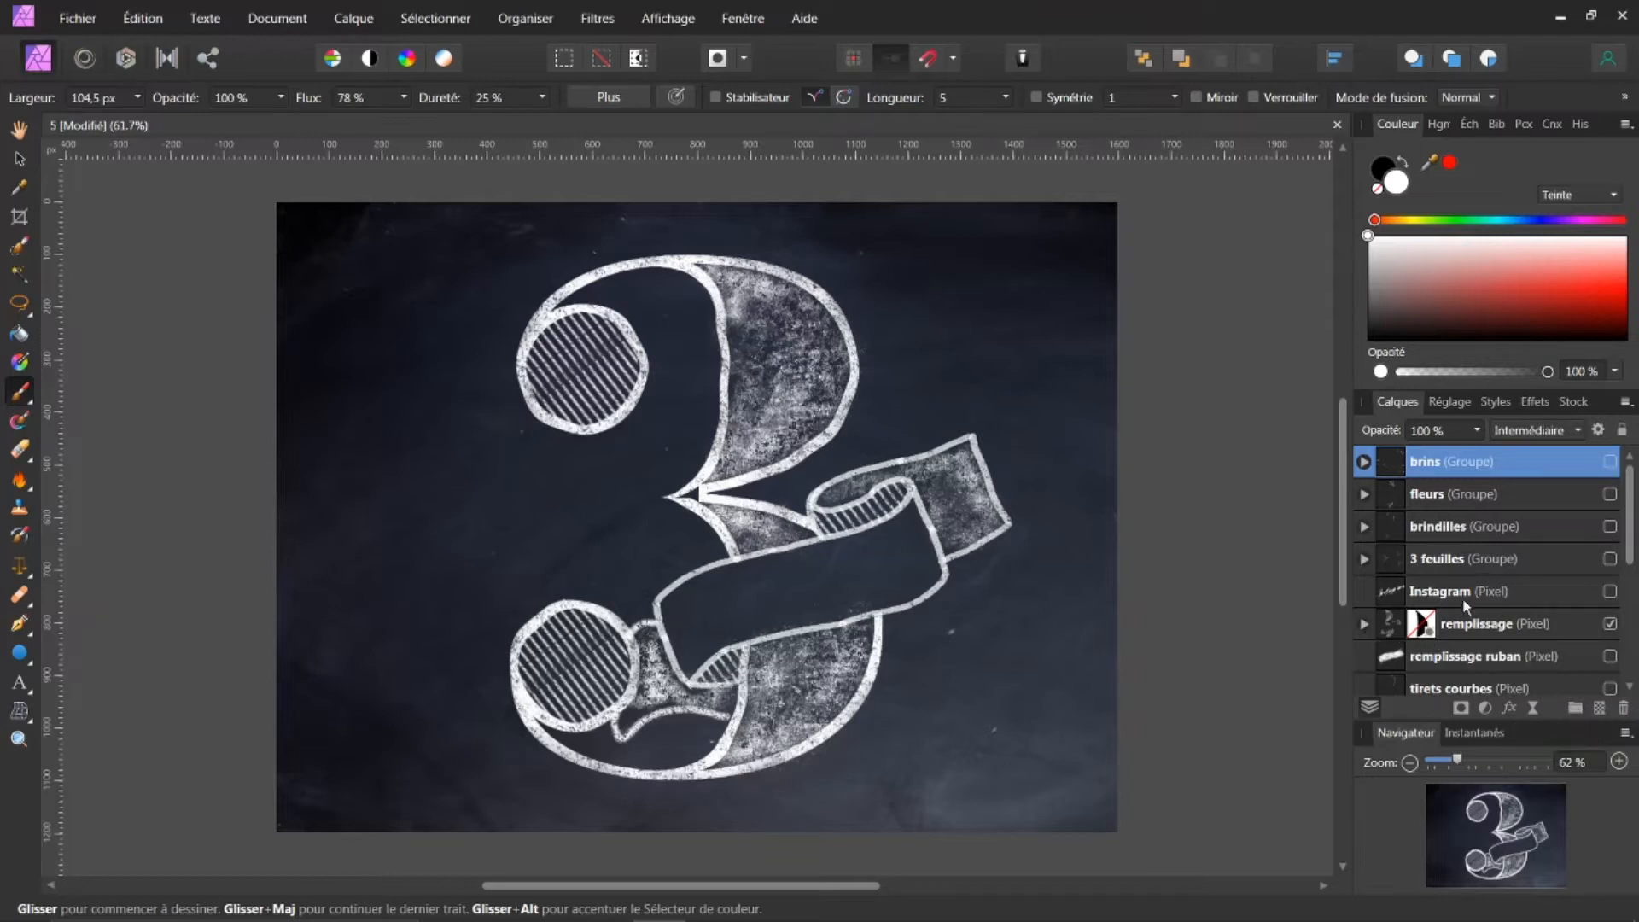
click(1365, 624)
scroll(1434, 598, down, 3)
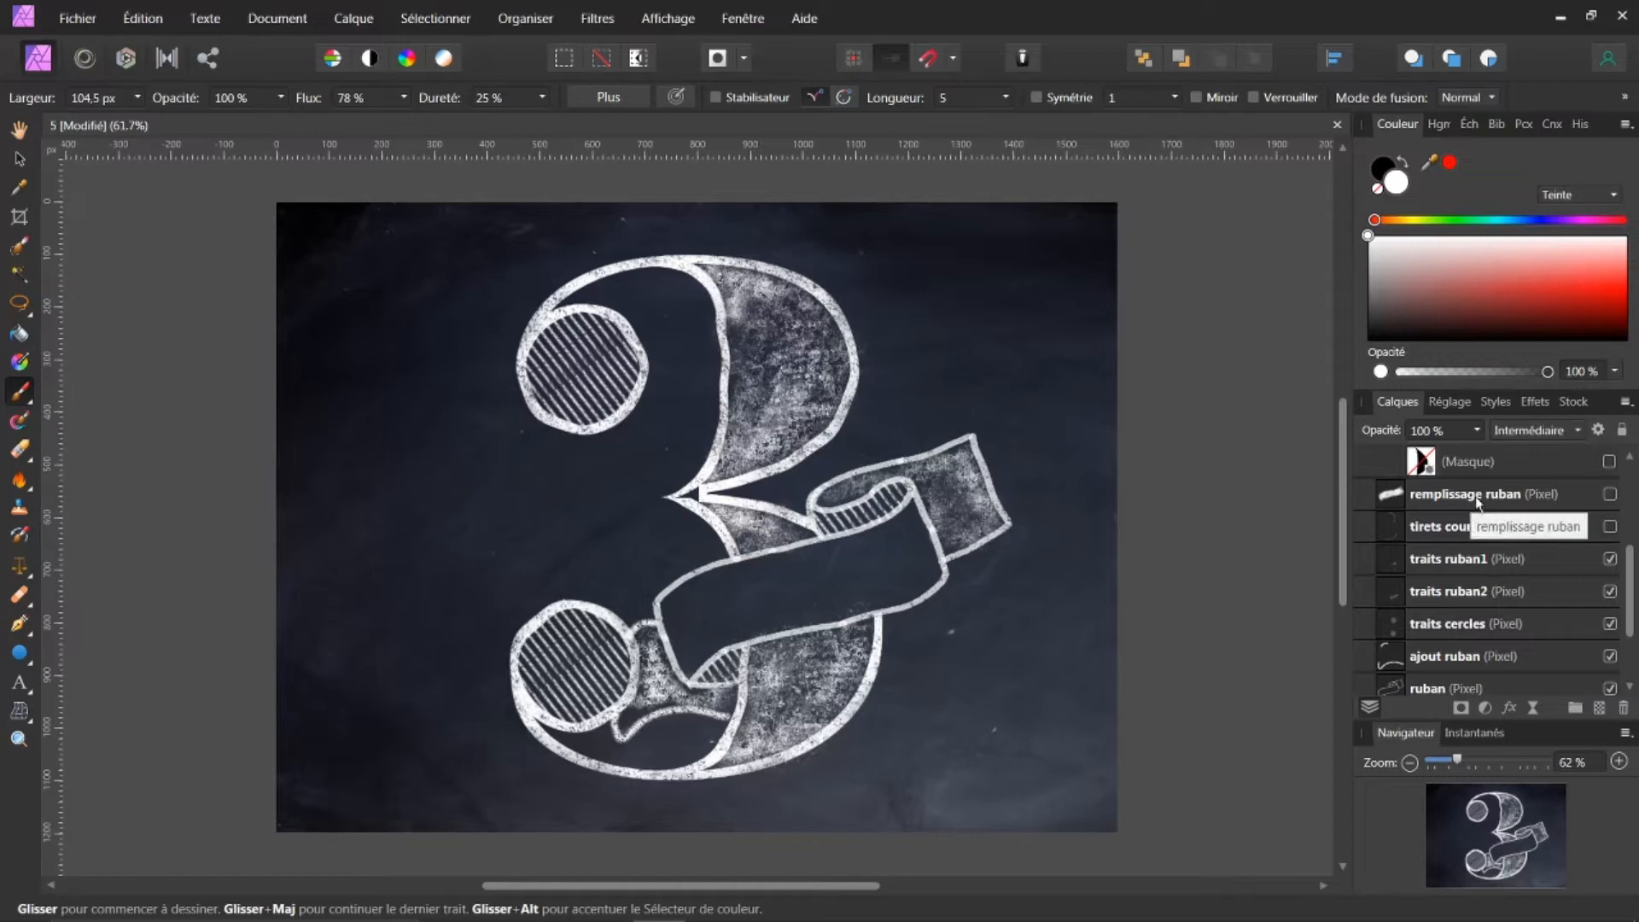
scroll(1517, 502, up, 3)
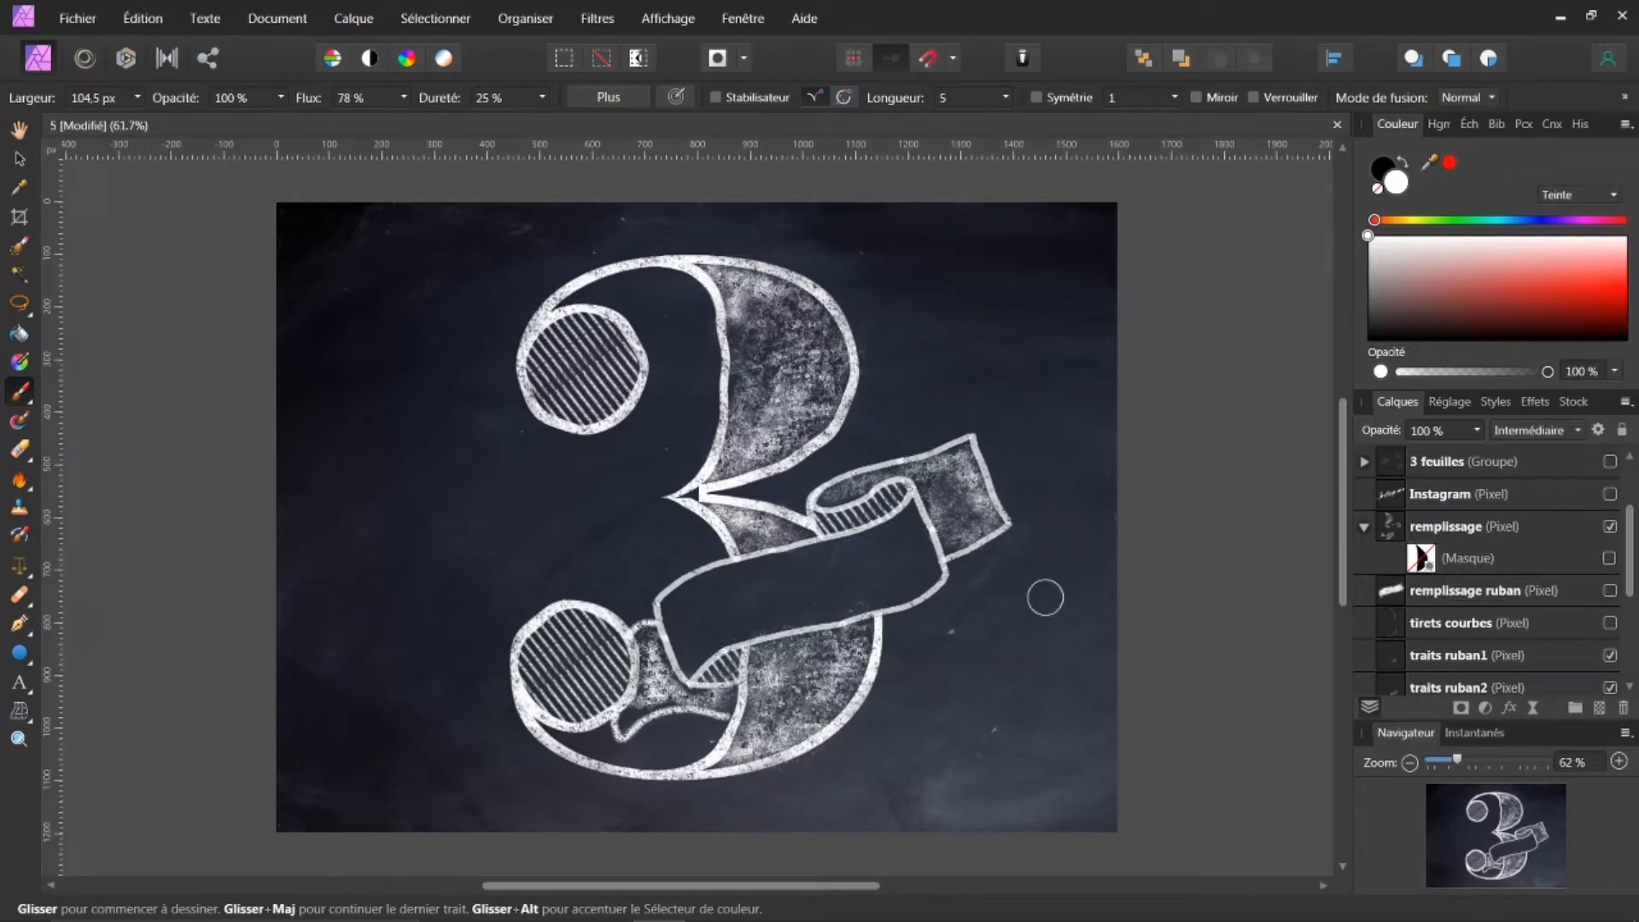
click(1611, 558)
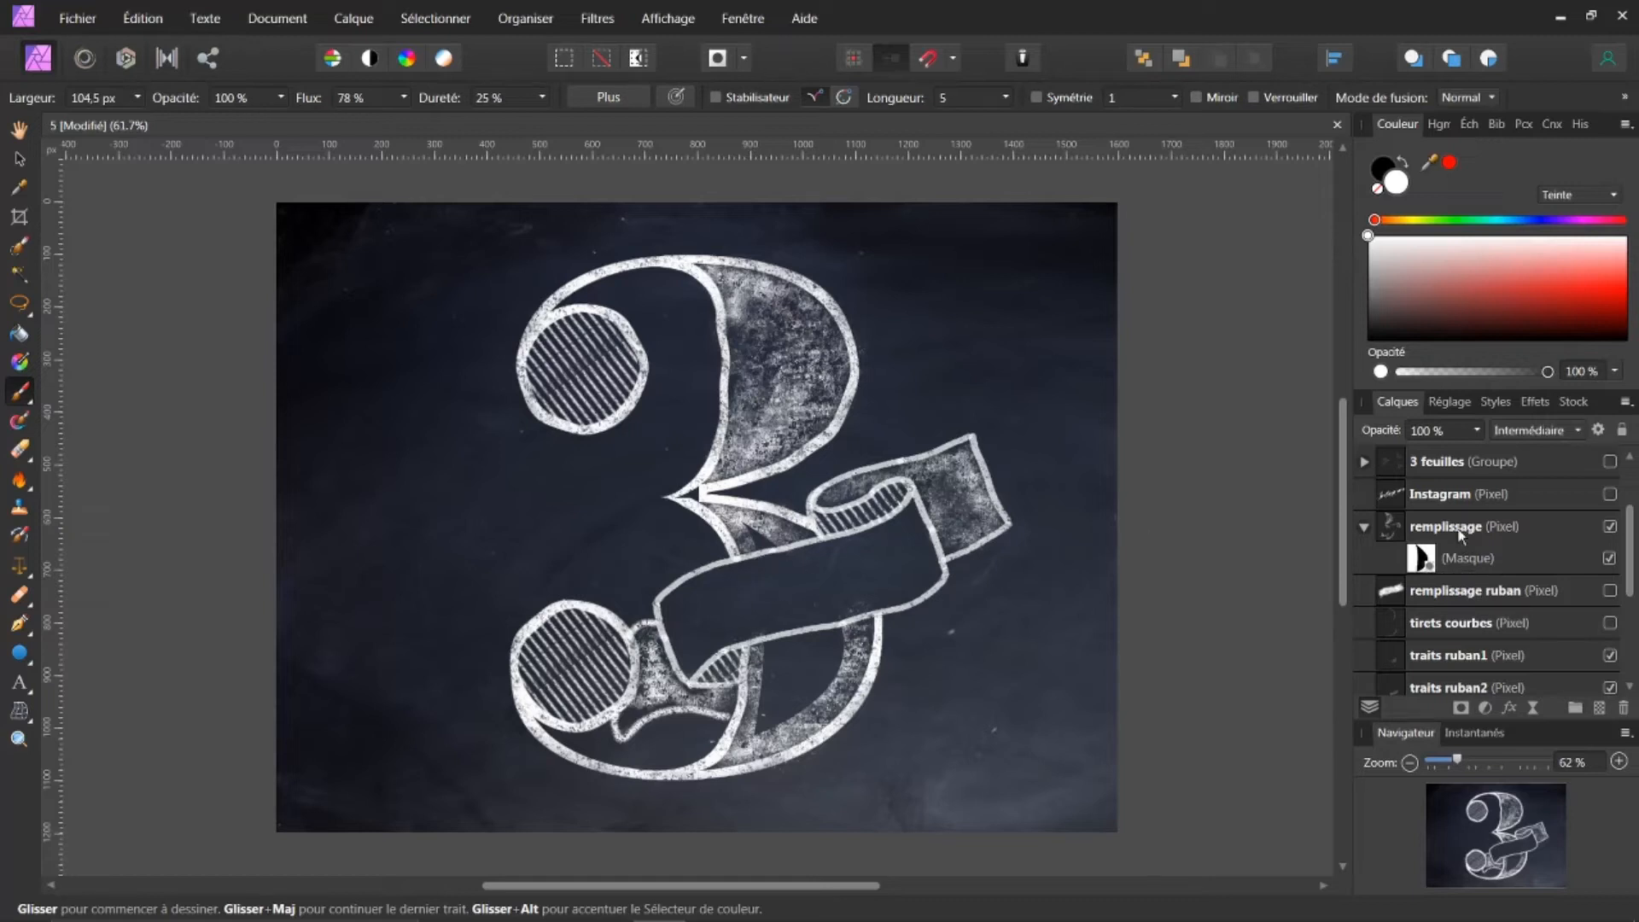
click(1610, 558)
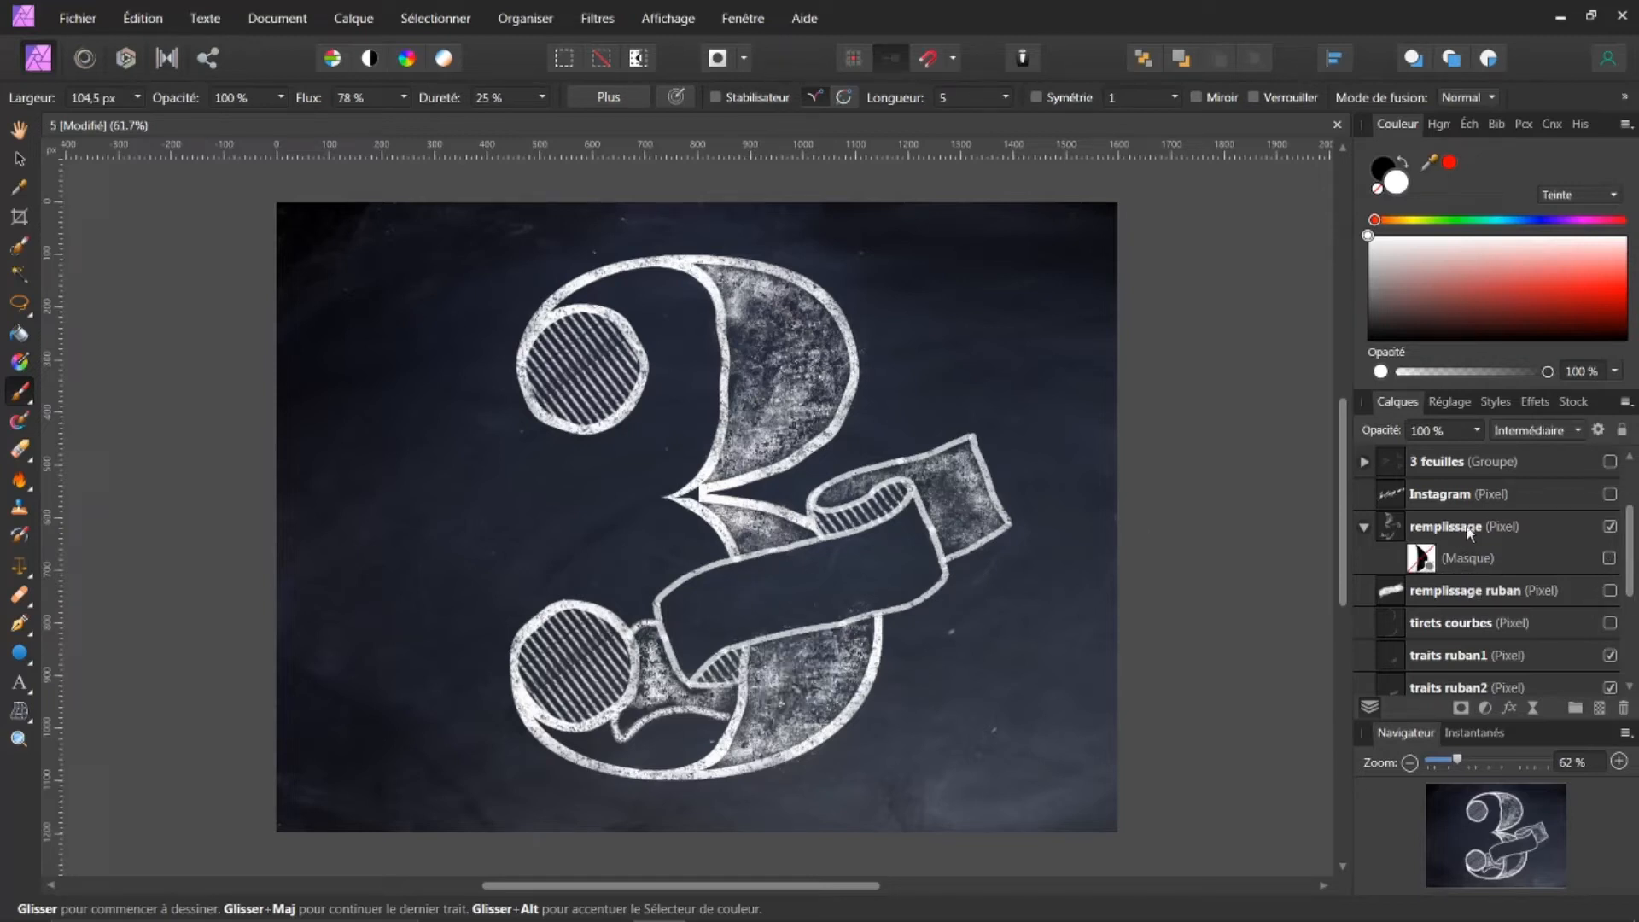
Collapse the "remplissage" layer and make the "tirets courbes" and "remplissage ruban" layers visible.
click(1366, 526)
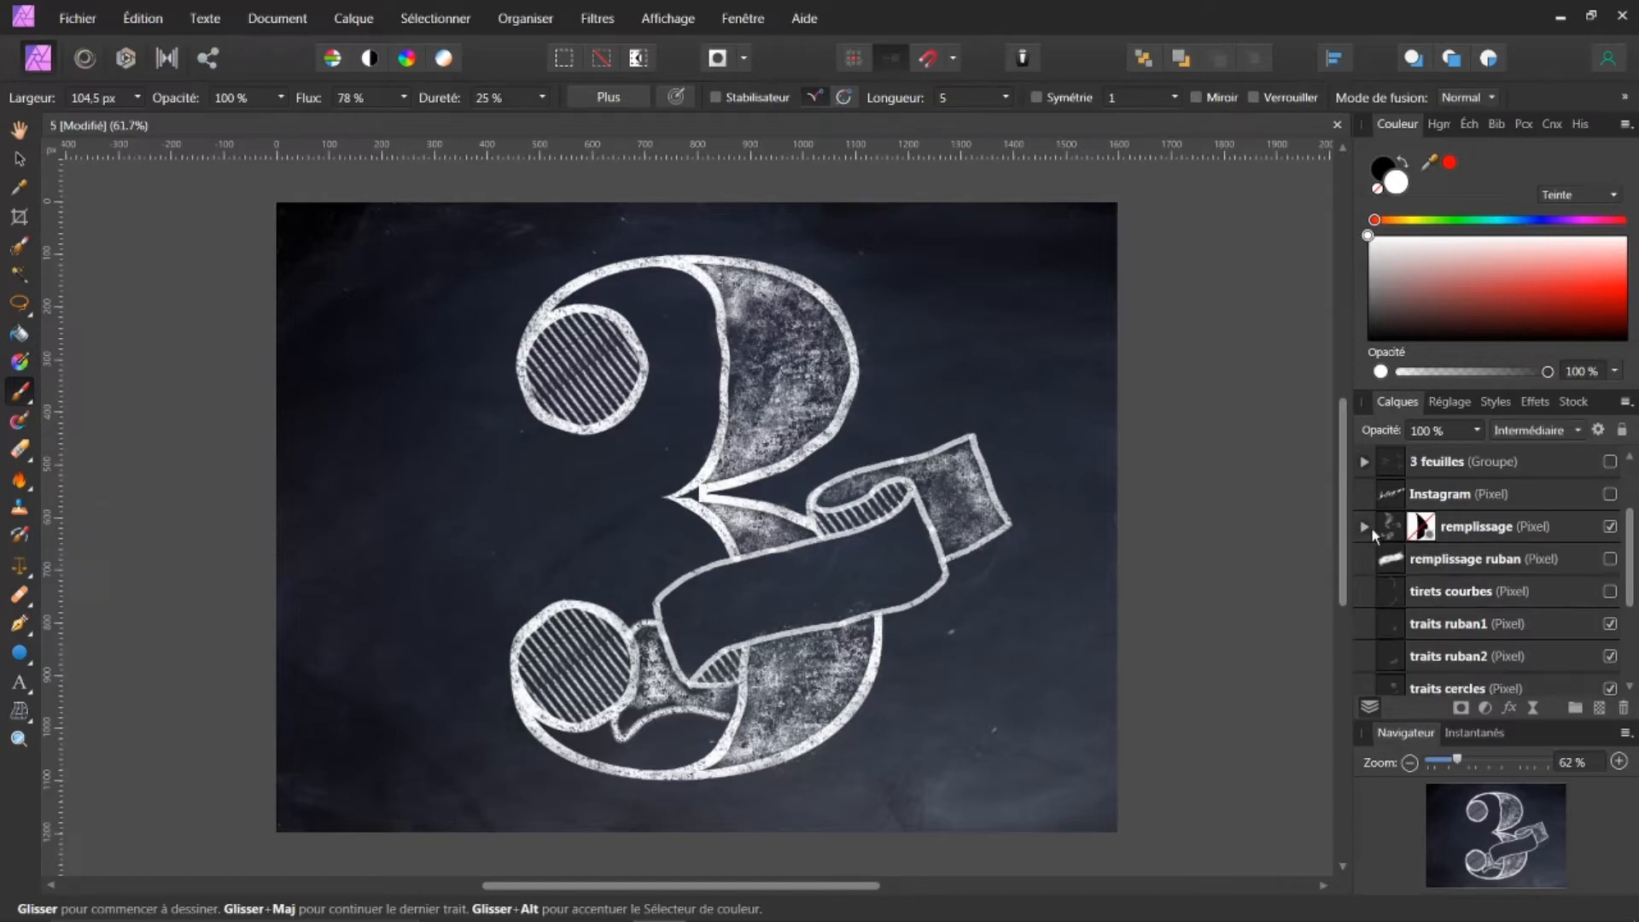
drag(1630, 579, 1629, 625)
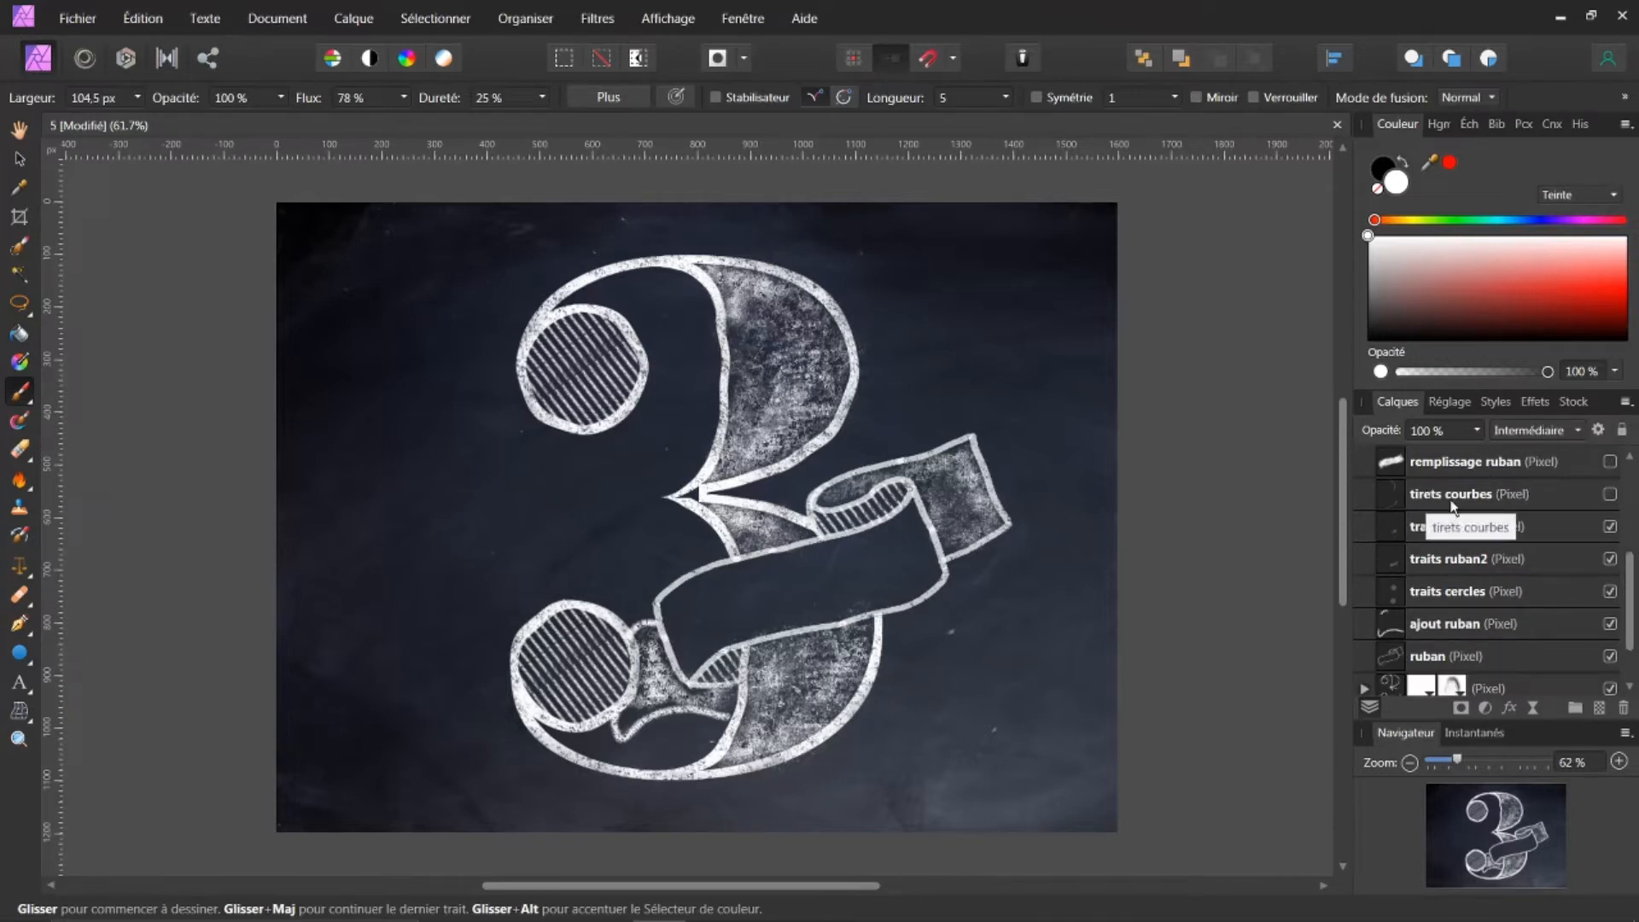
click(1611, 495)
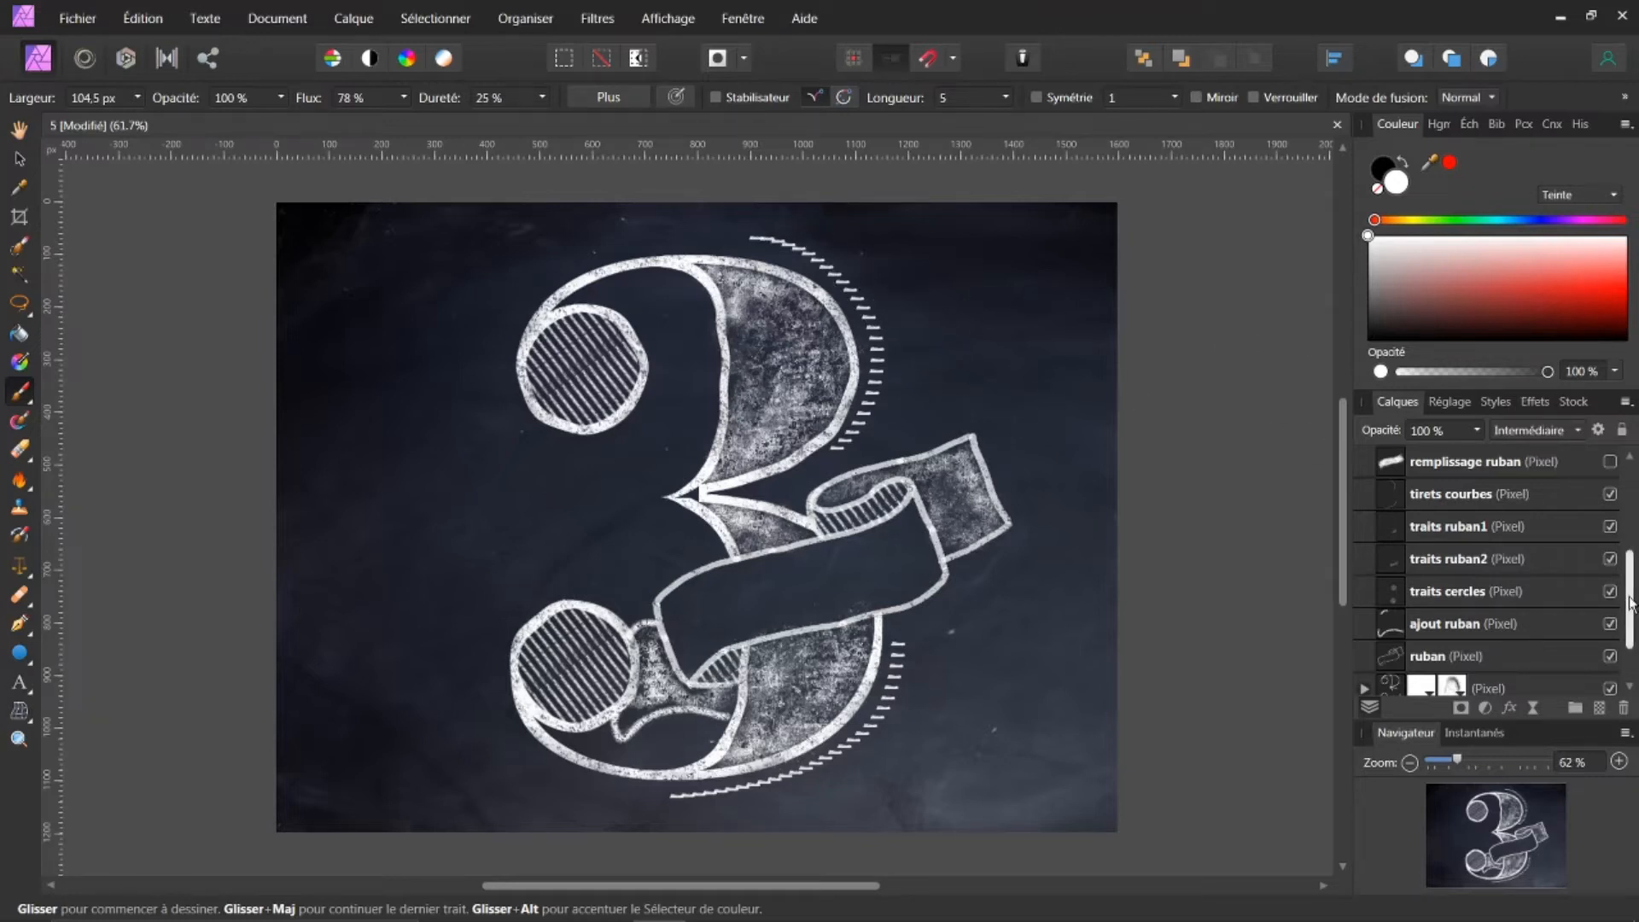
scroll(1630, 604, up, 1)
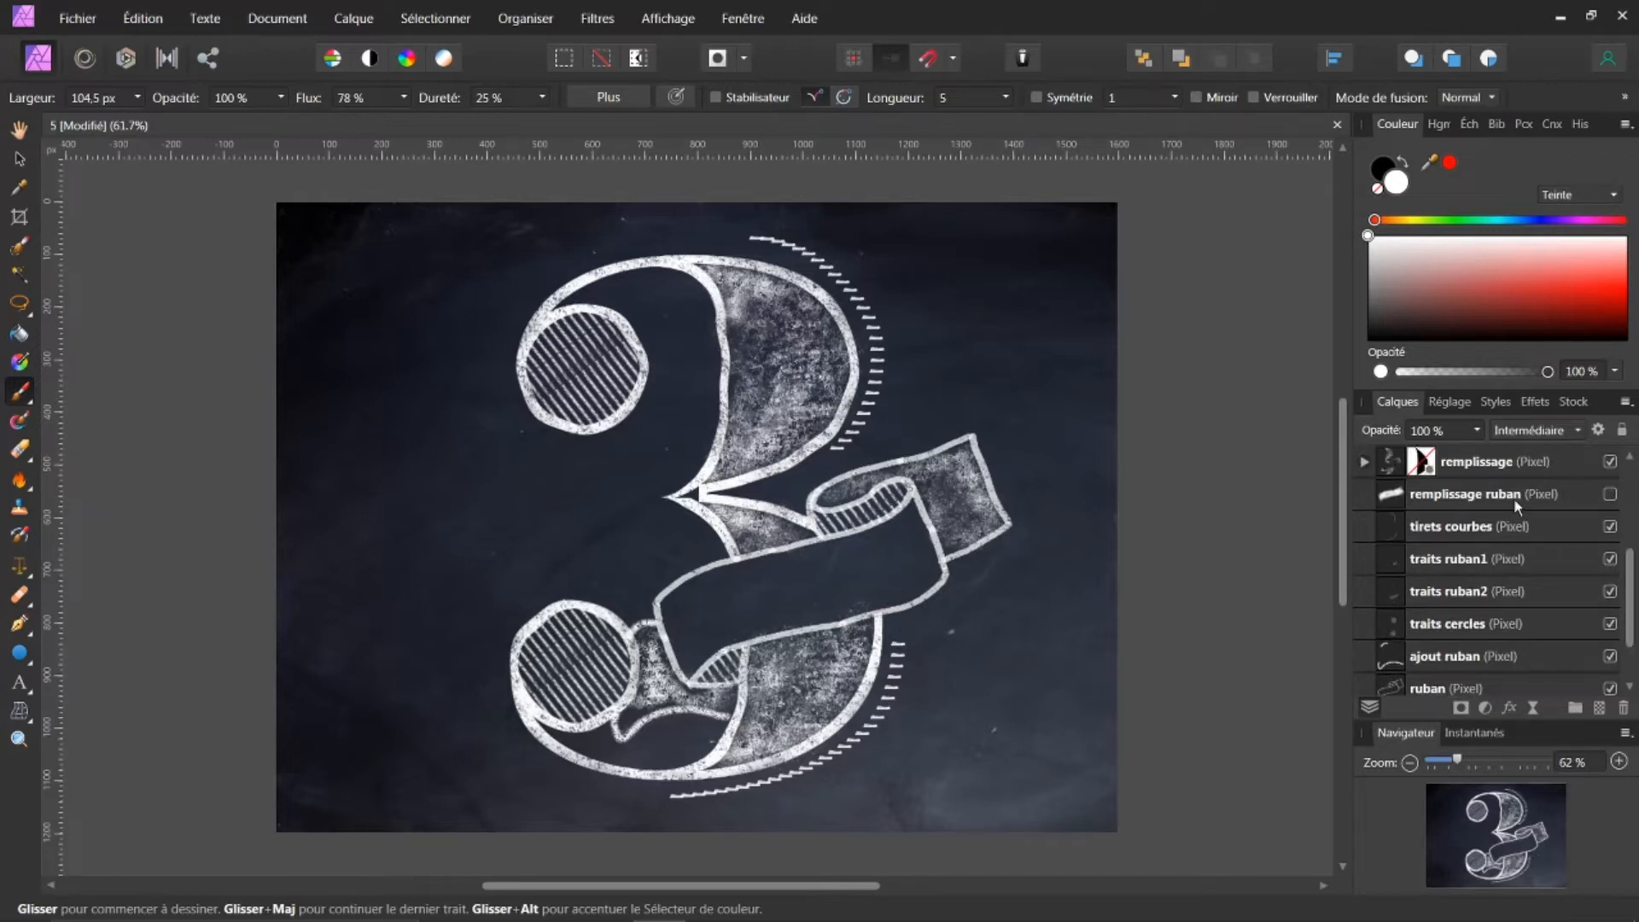
click(1611, 495)
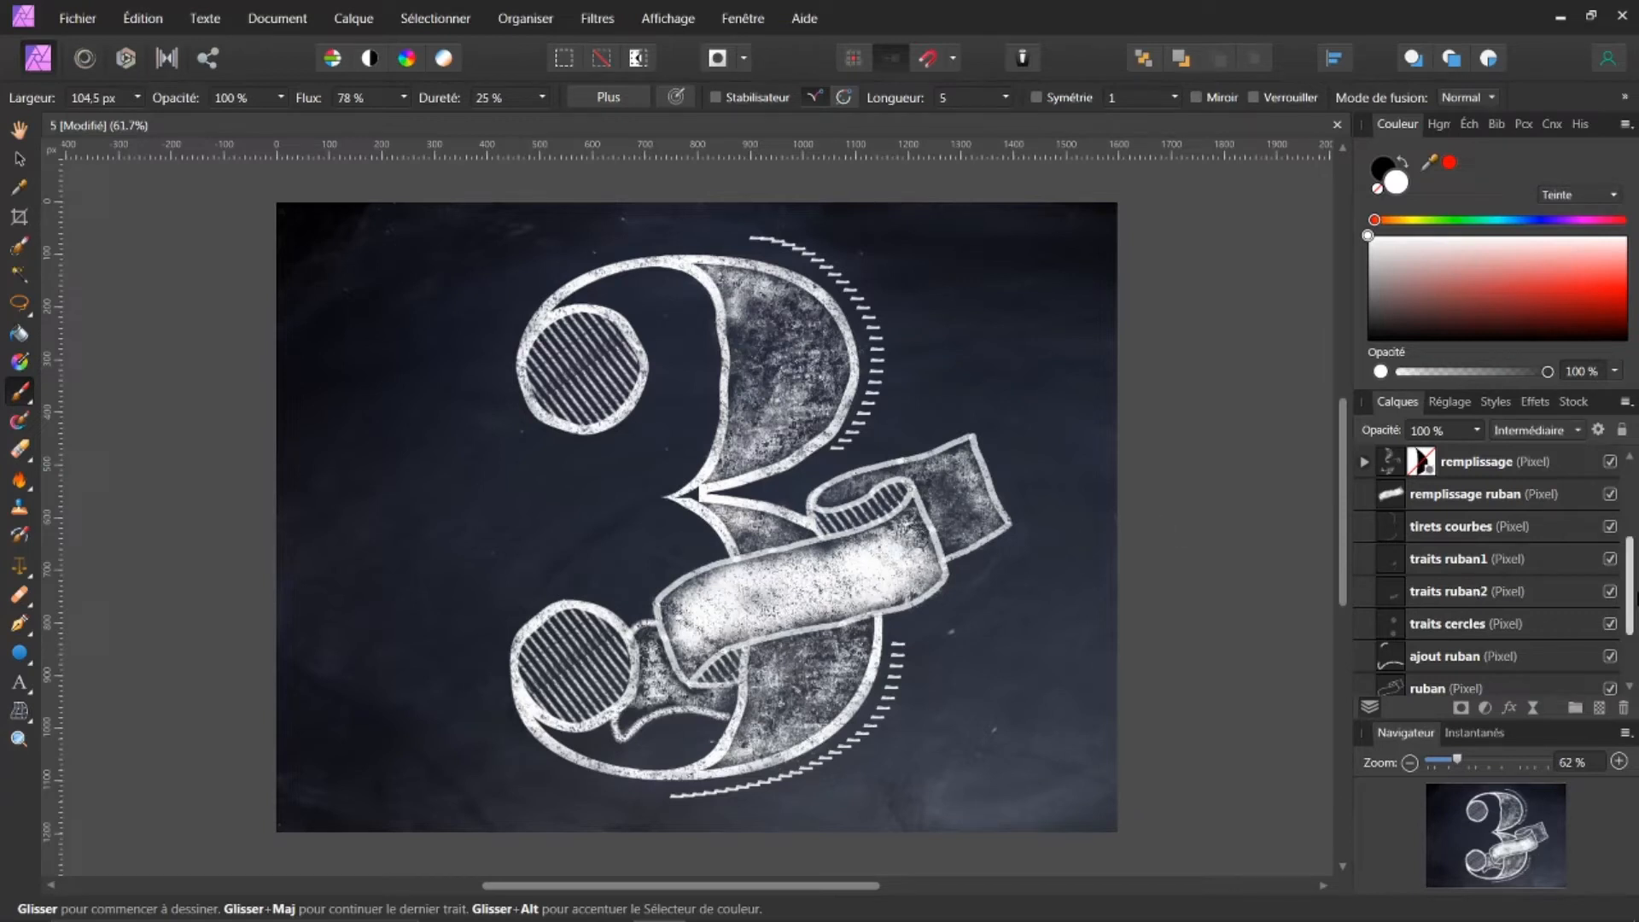
Make the "Instagram" lettering layer visible and hide the "remplissage ruban" layer beneath it.
scroll(1631, 556, up, 2)
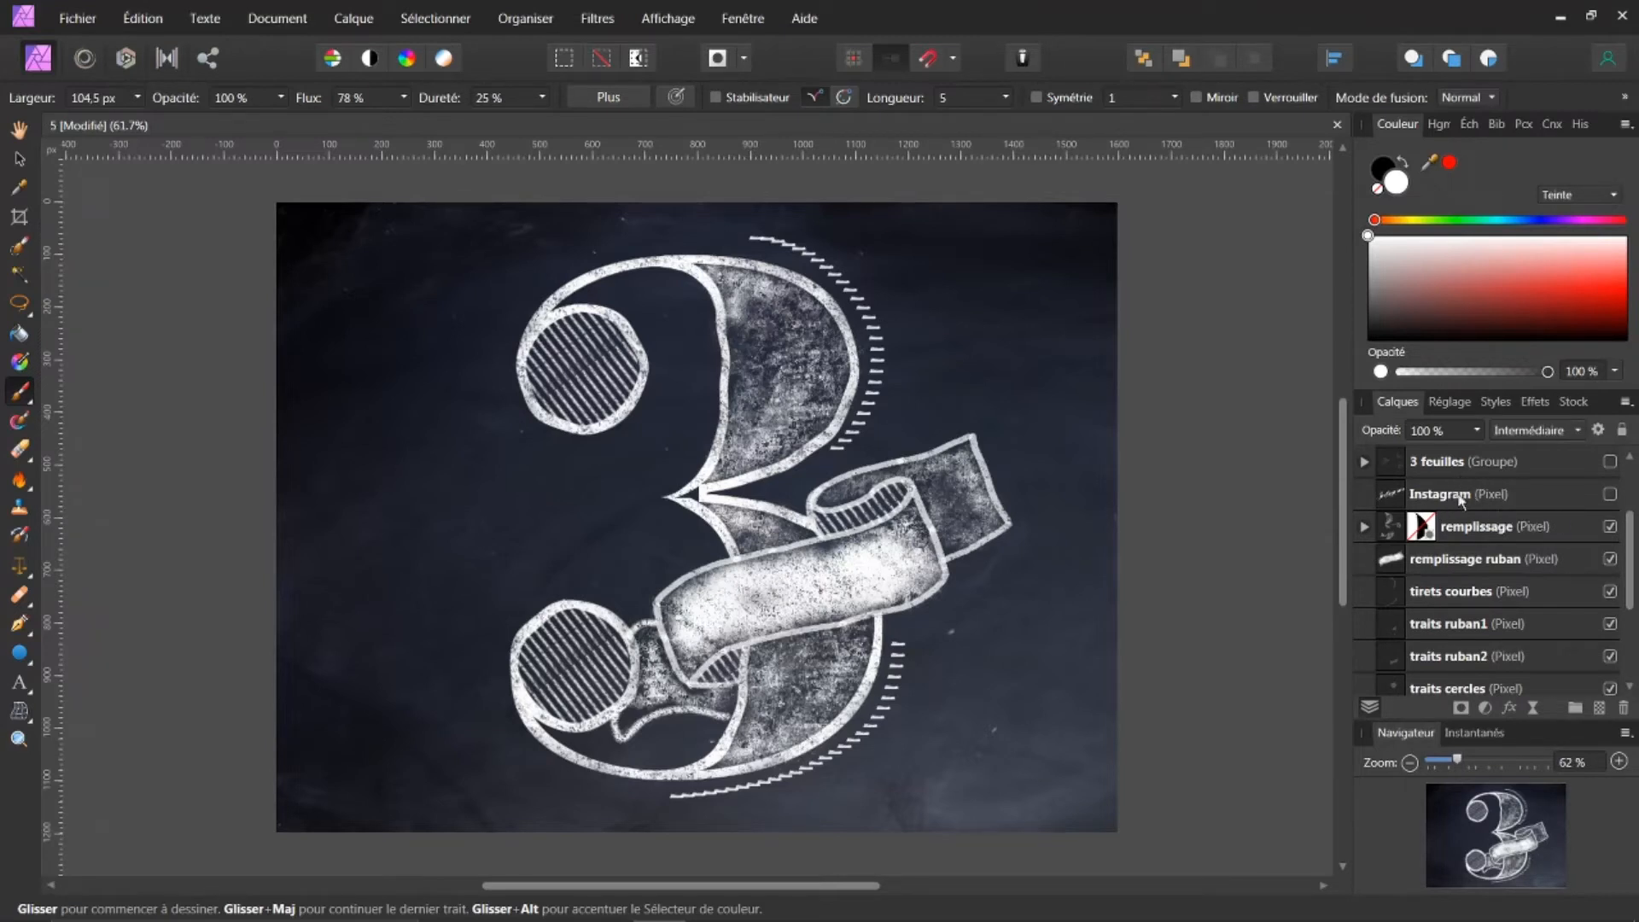
click(1611, 495)
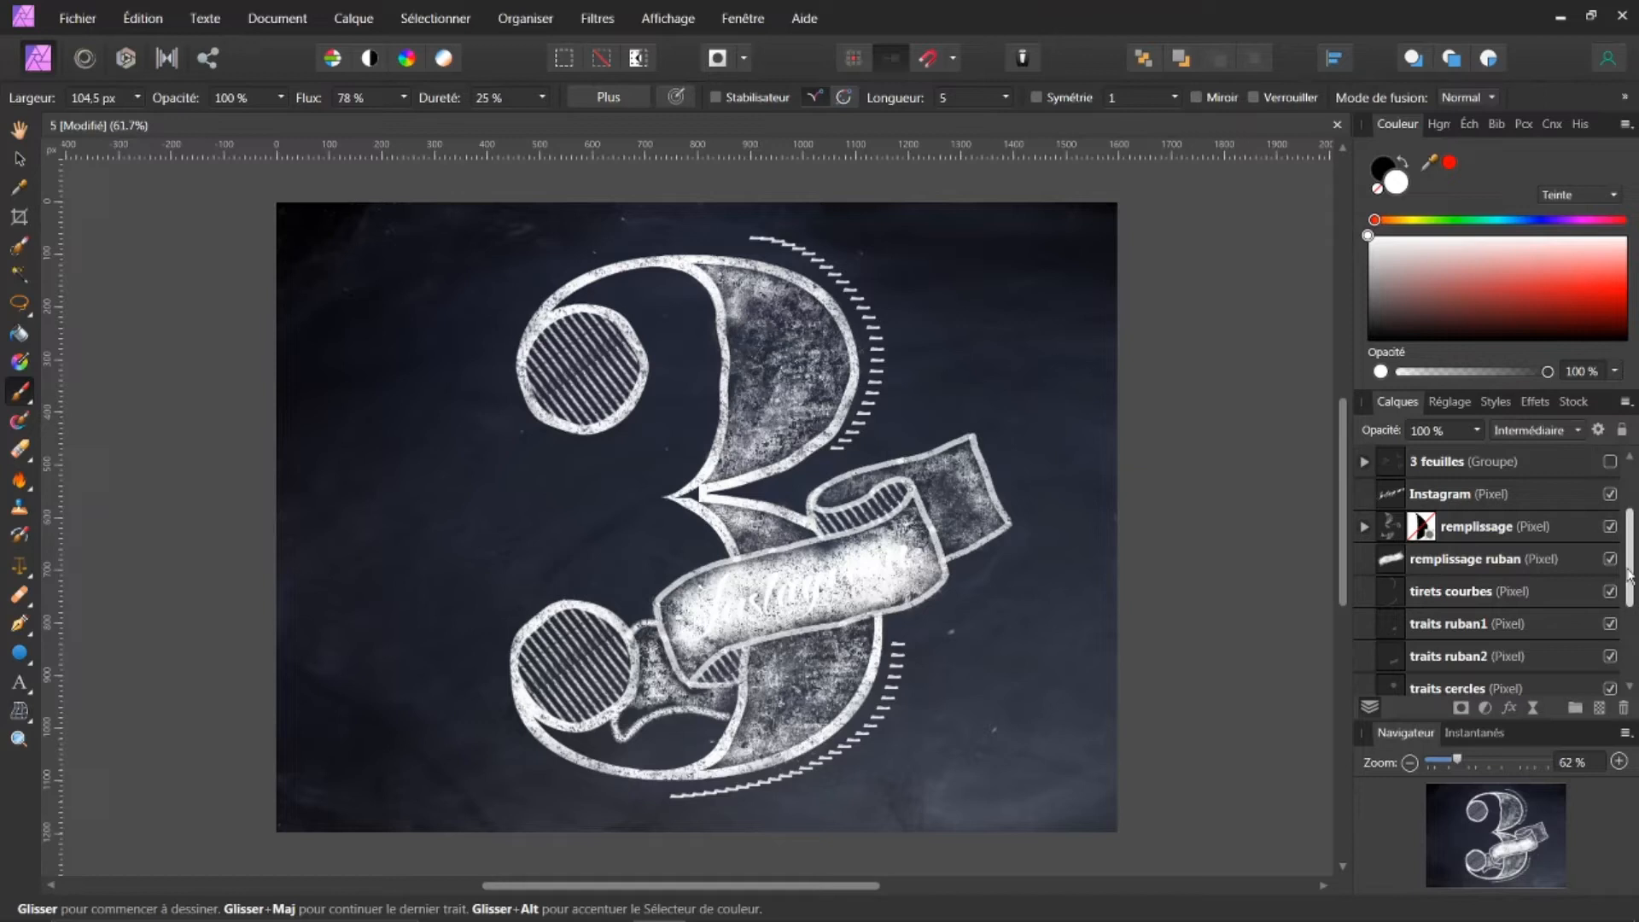
drag(1631, 578, 1634, 610)
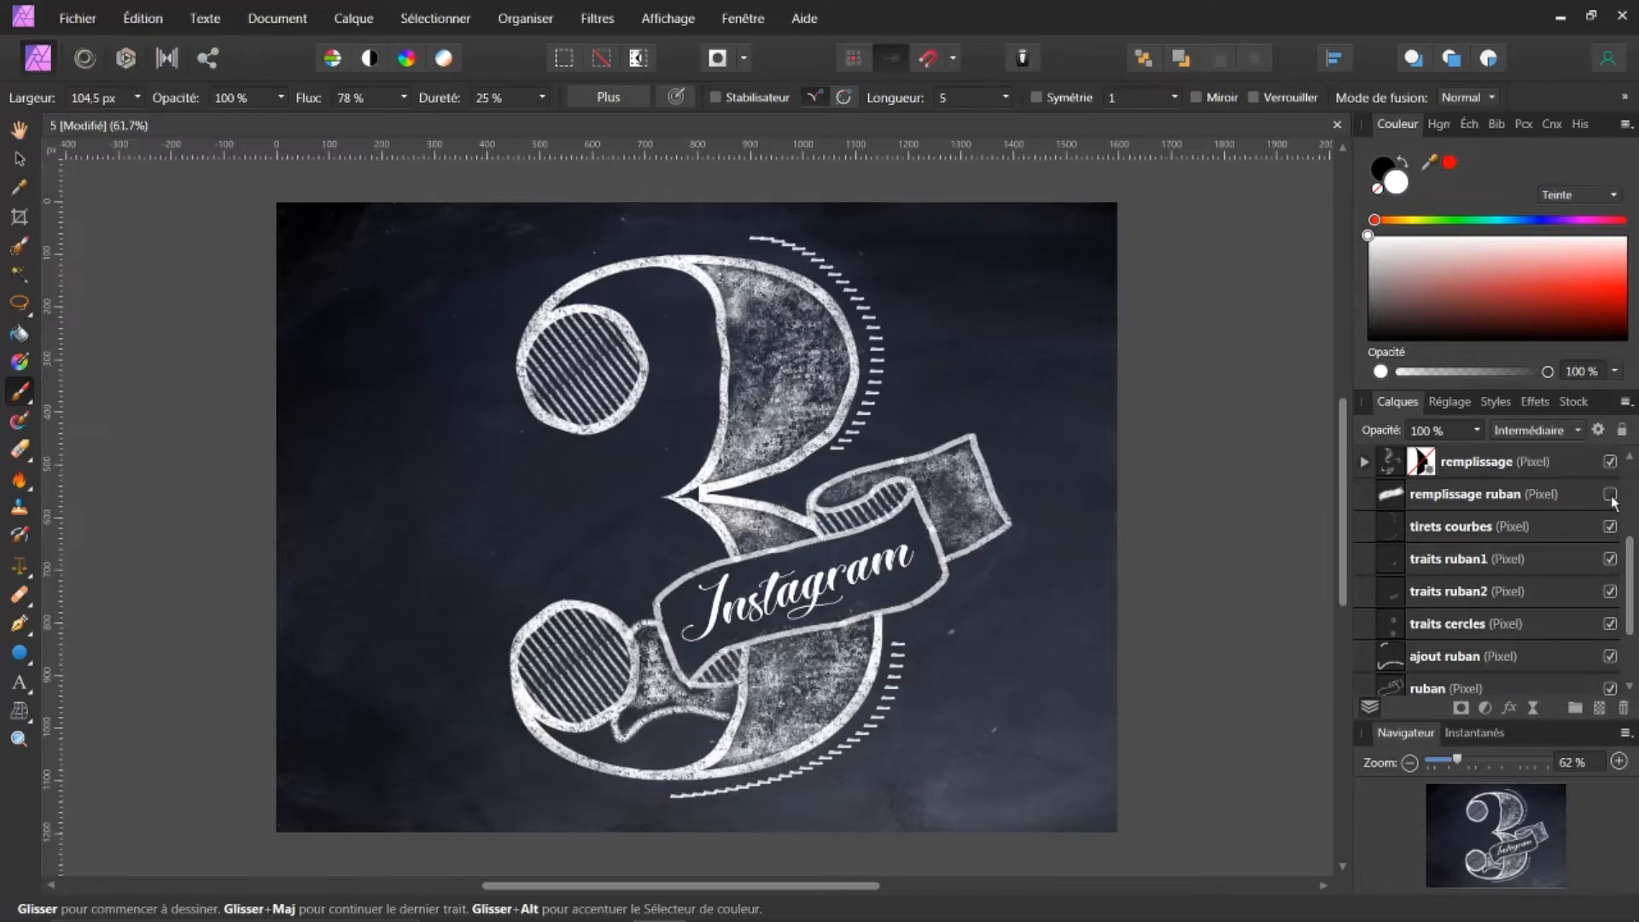
scroll(1636, 530, up, 3)
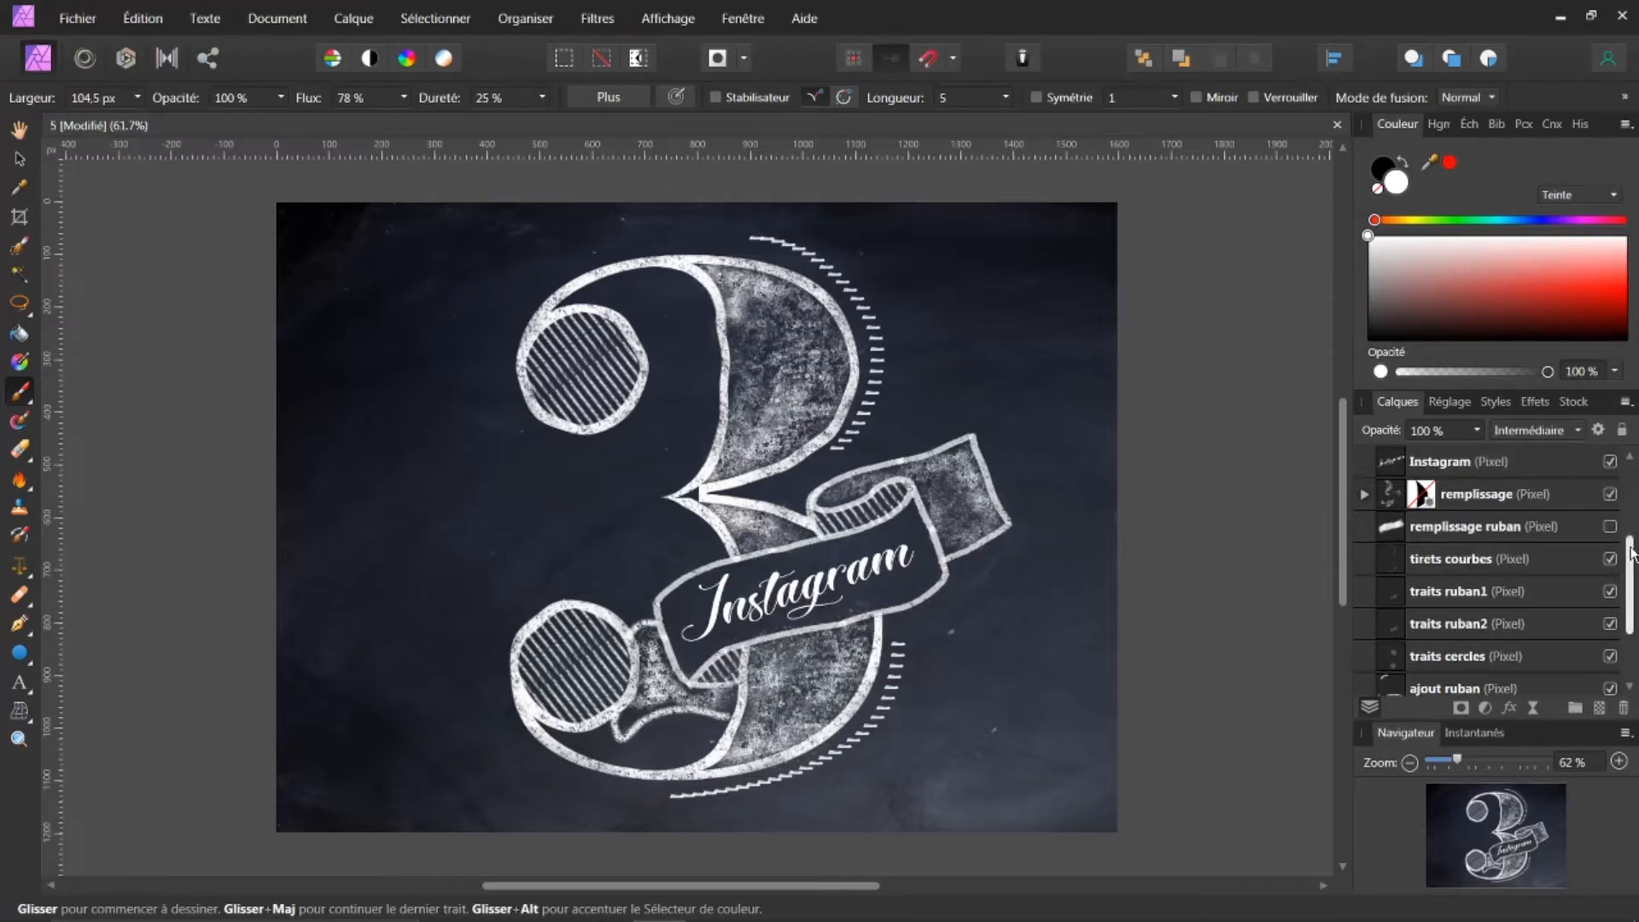
scroll(1637, 512, up, 1)
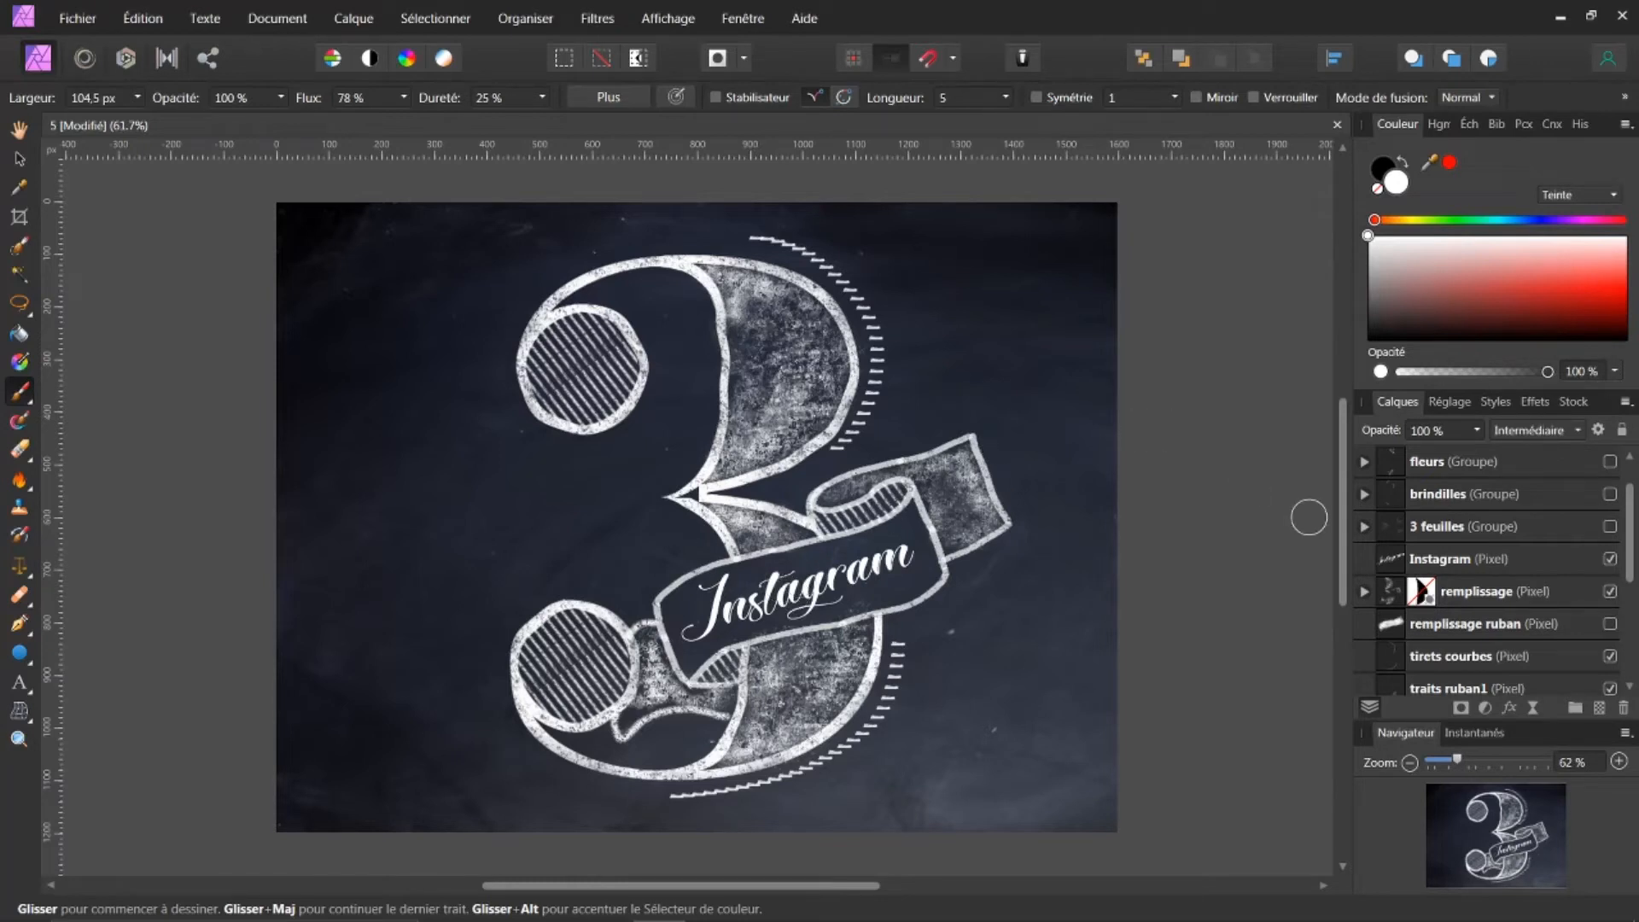
Load the "Instagram" layer's lettering as a pixel selection and hide that layer.
mouse_move(1424, 559)
mouse_down()
mouse_move(1401, 579)
mouse_move(1394, 565)
mouse_up()
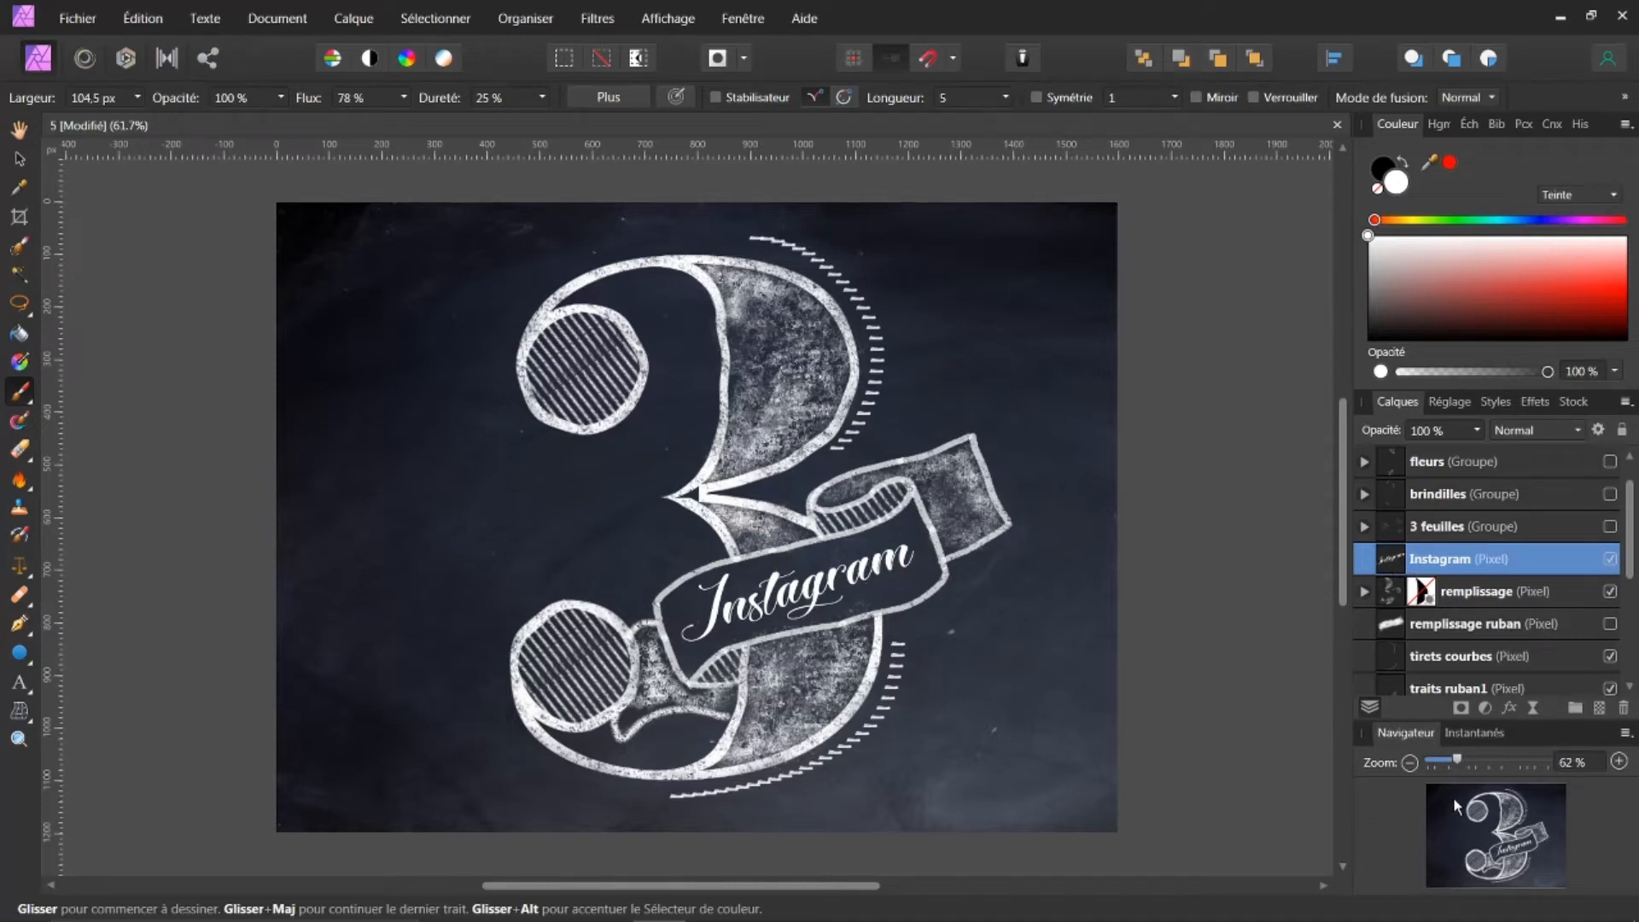
ctrl+click(1401, 565)
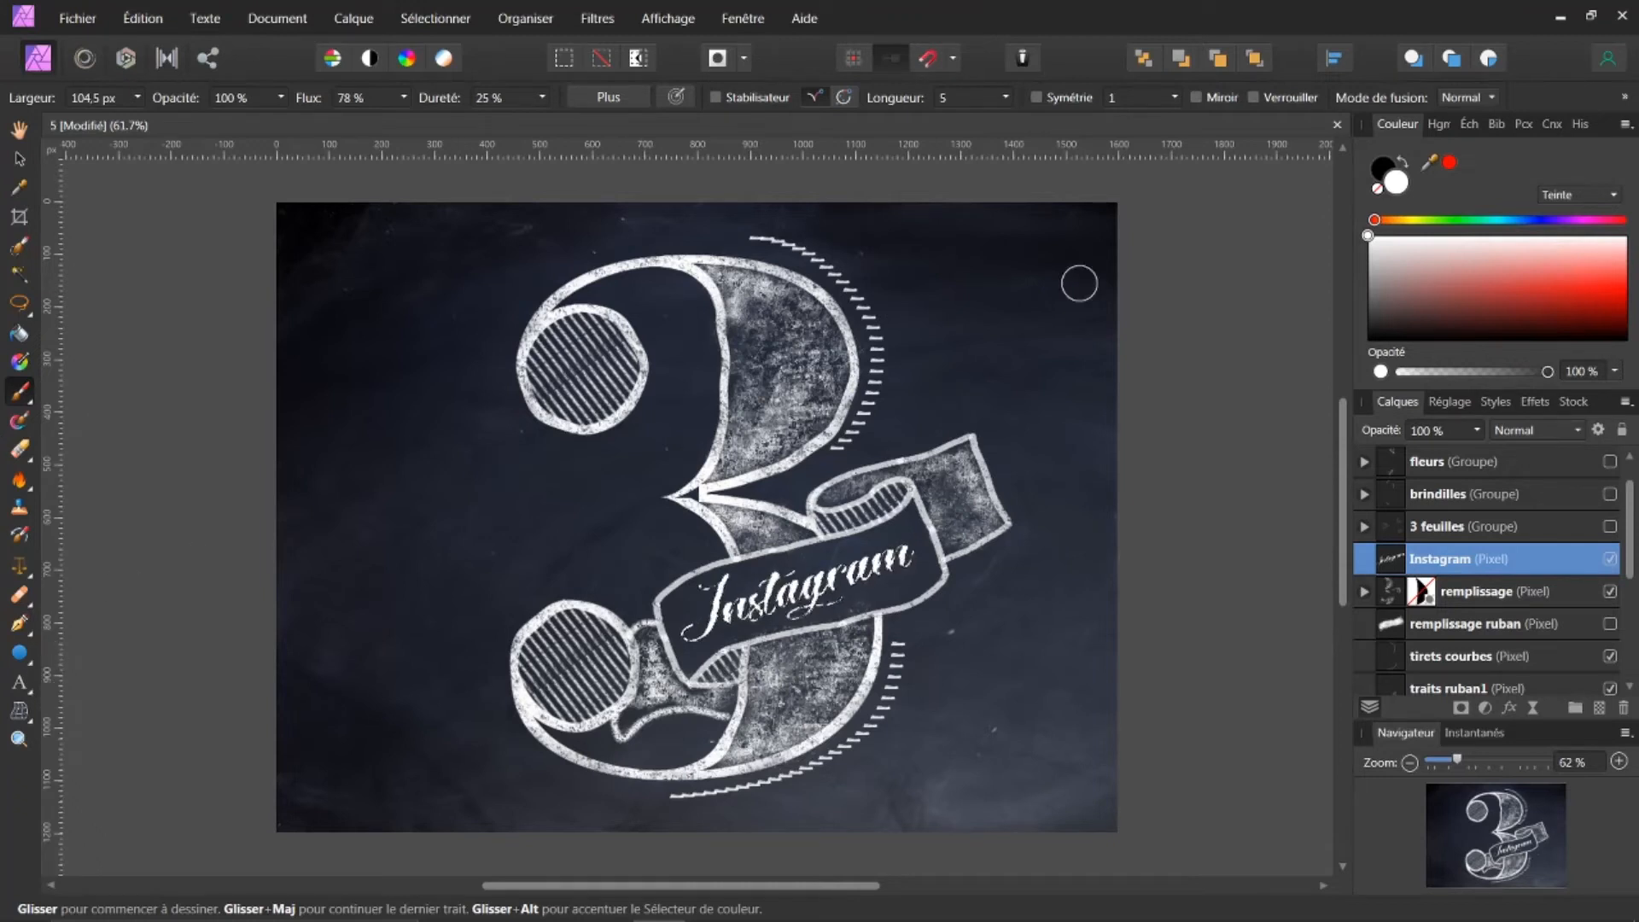
right_click(1400, 563)
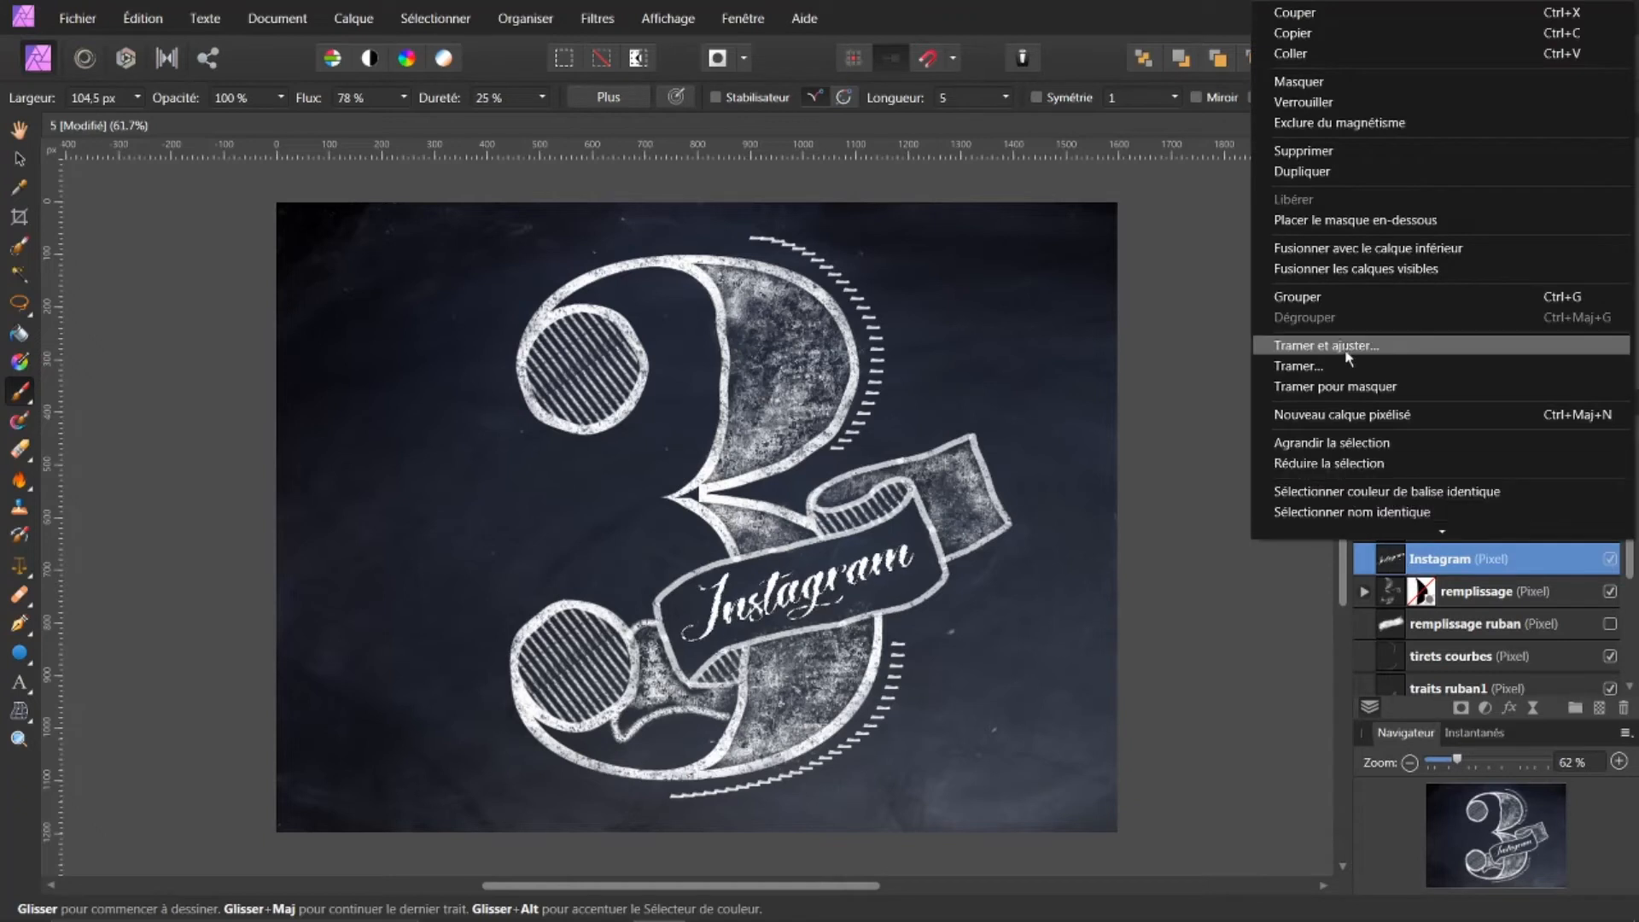
click(1187, 427)
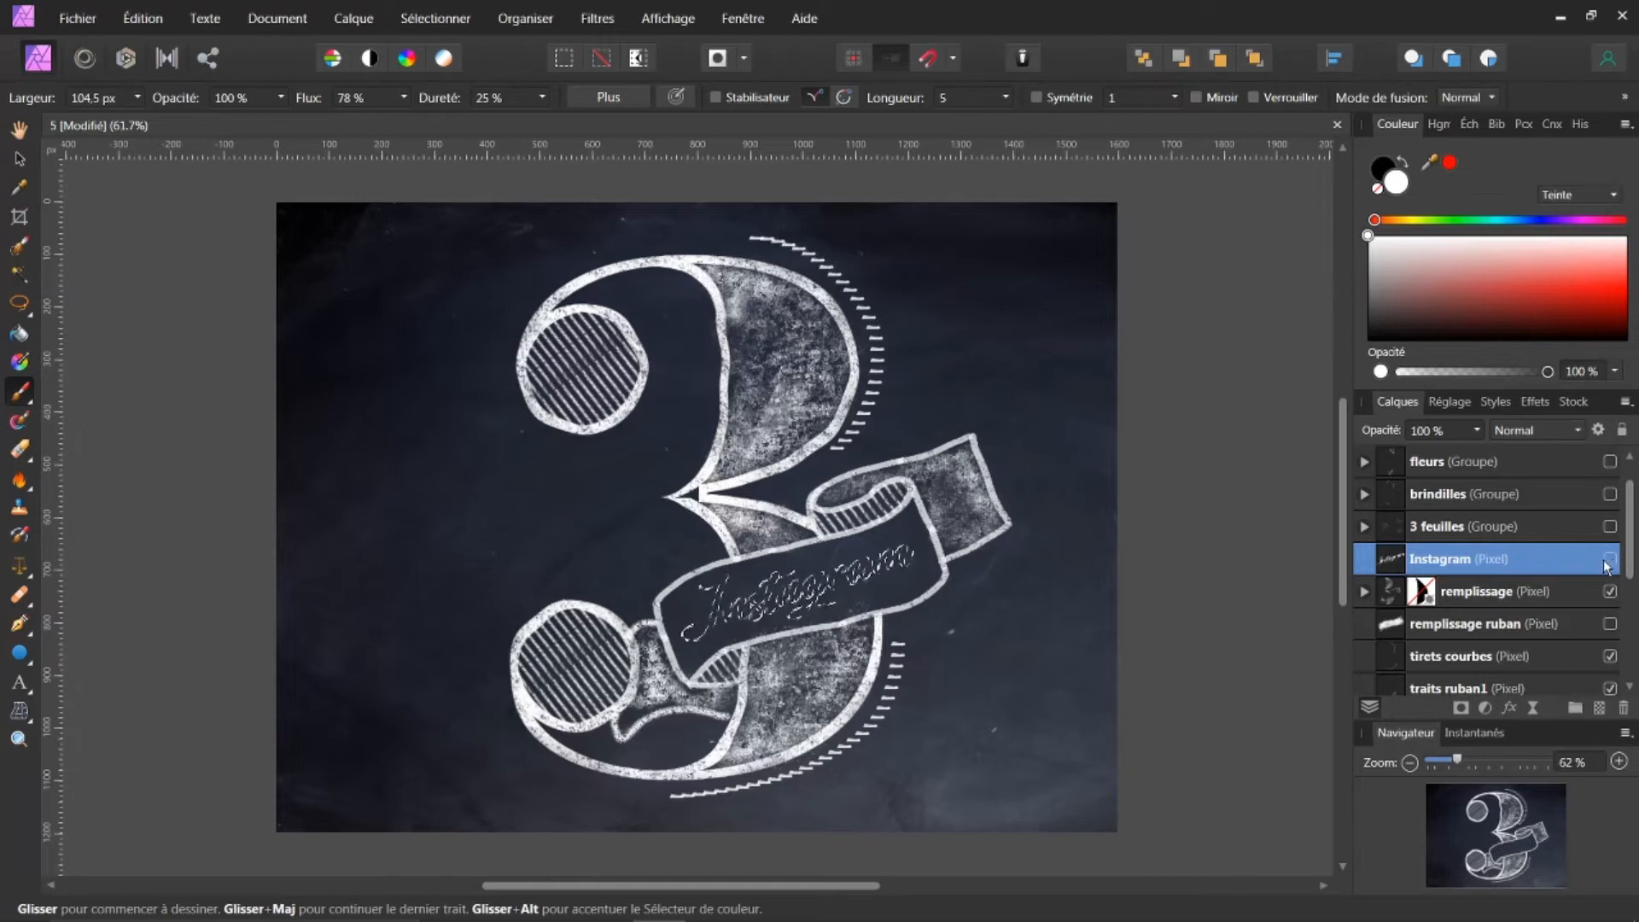
Make the "remplissage ruban" layer visible, delete the selected lettering from its chalk fill and deselect.
click(1392, 628)
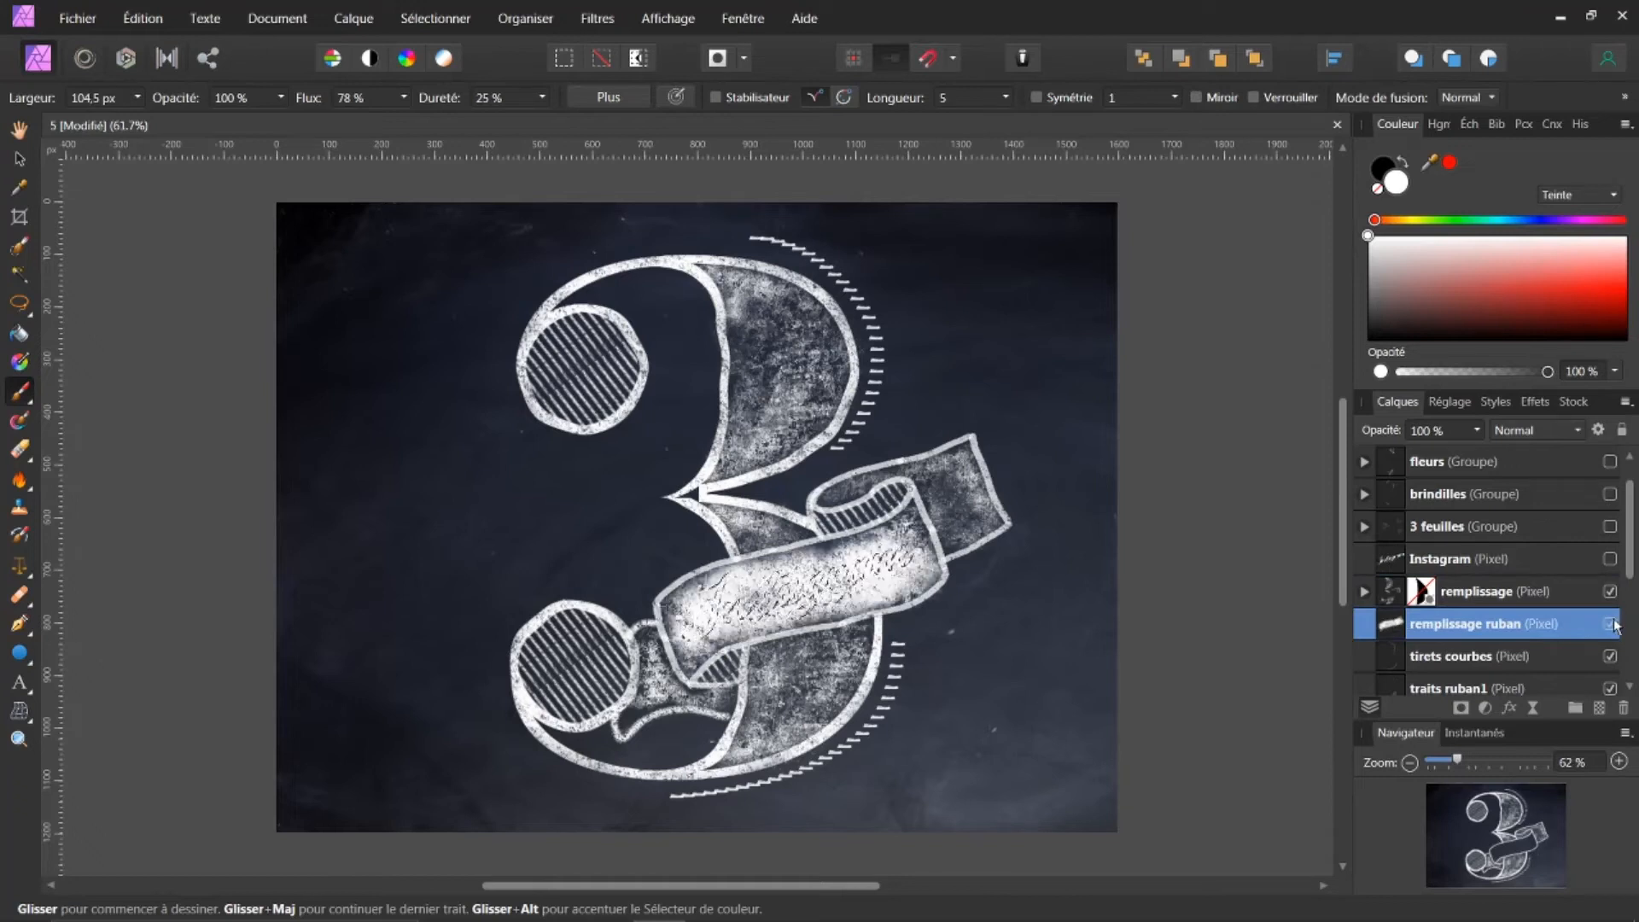
double_click(1493, 625)
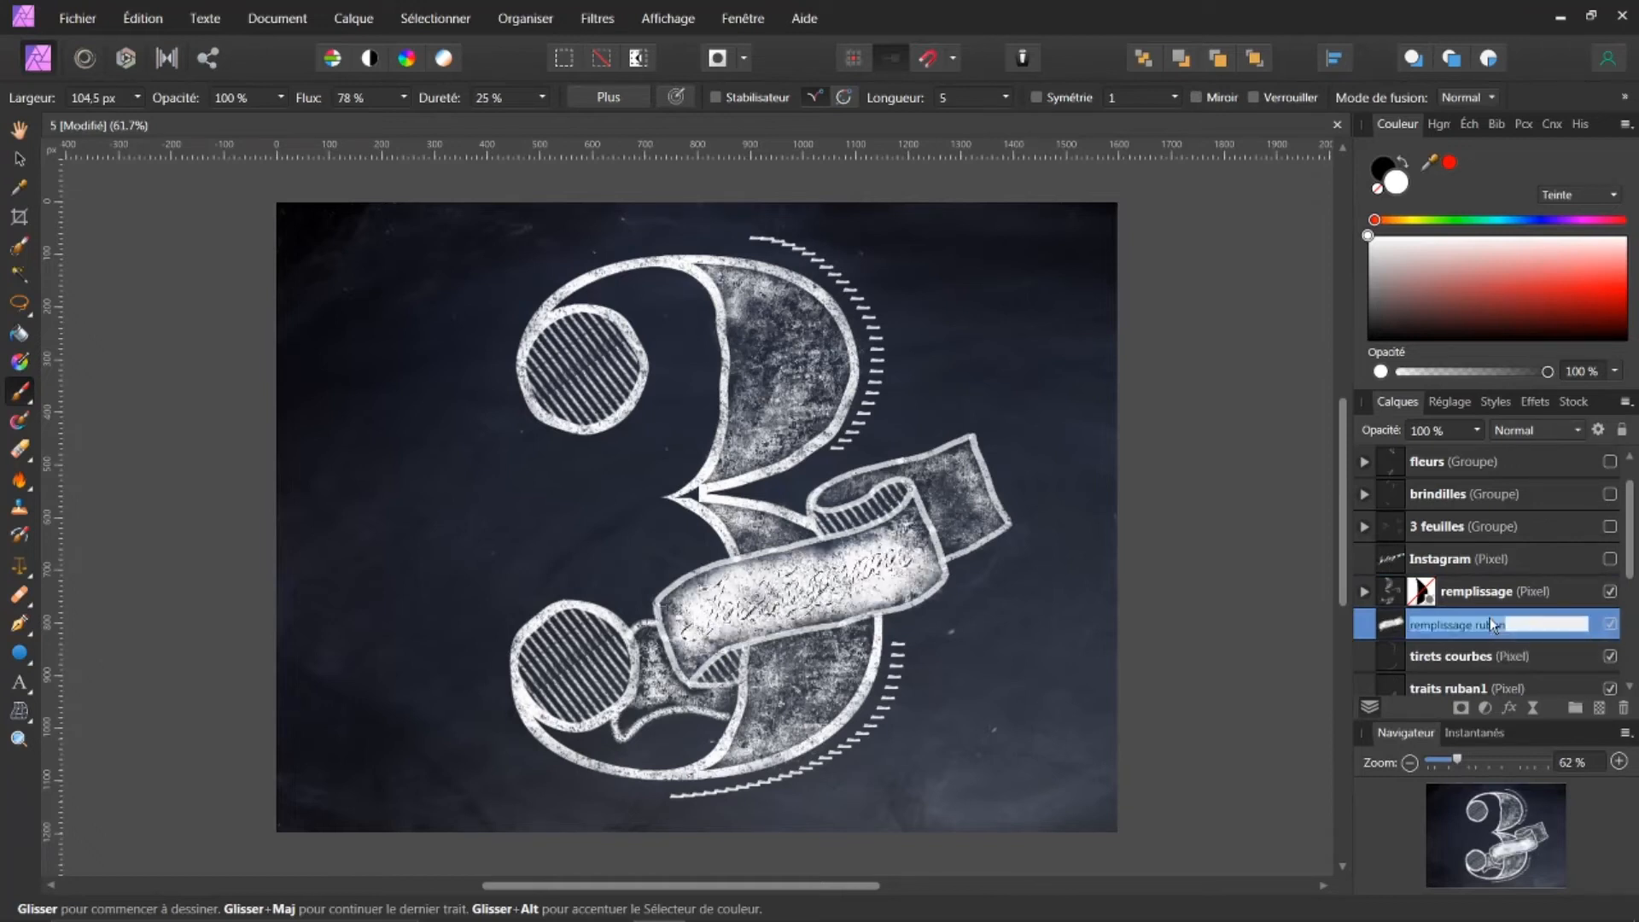
click(1390, 634)
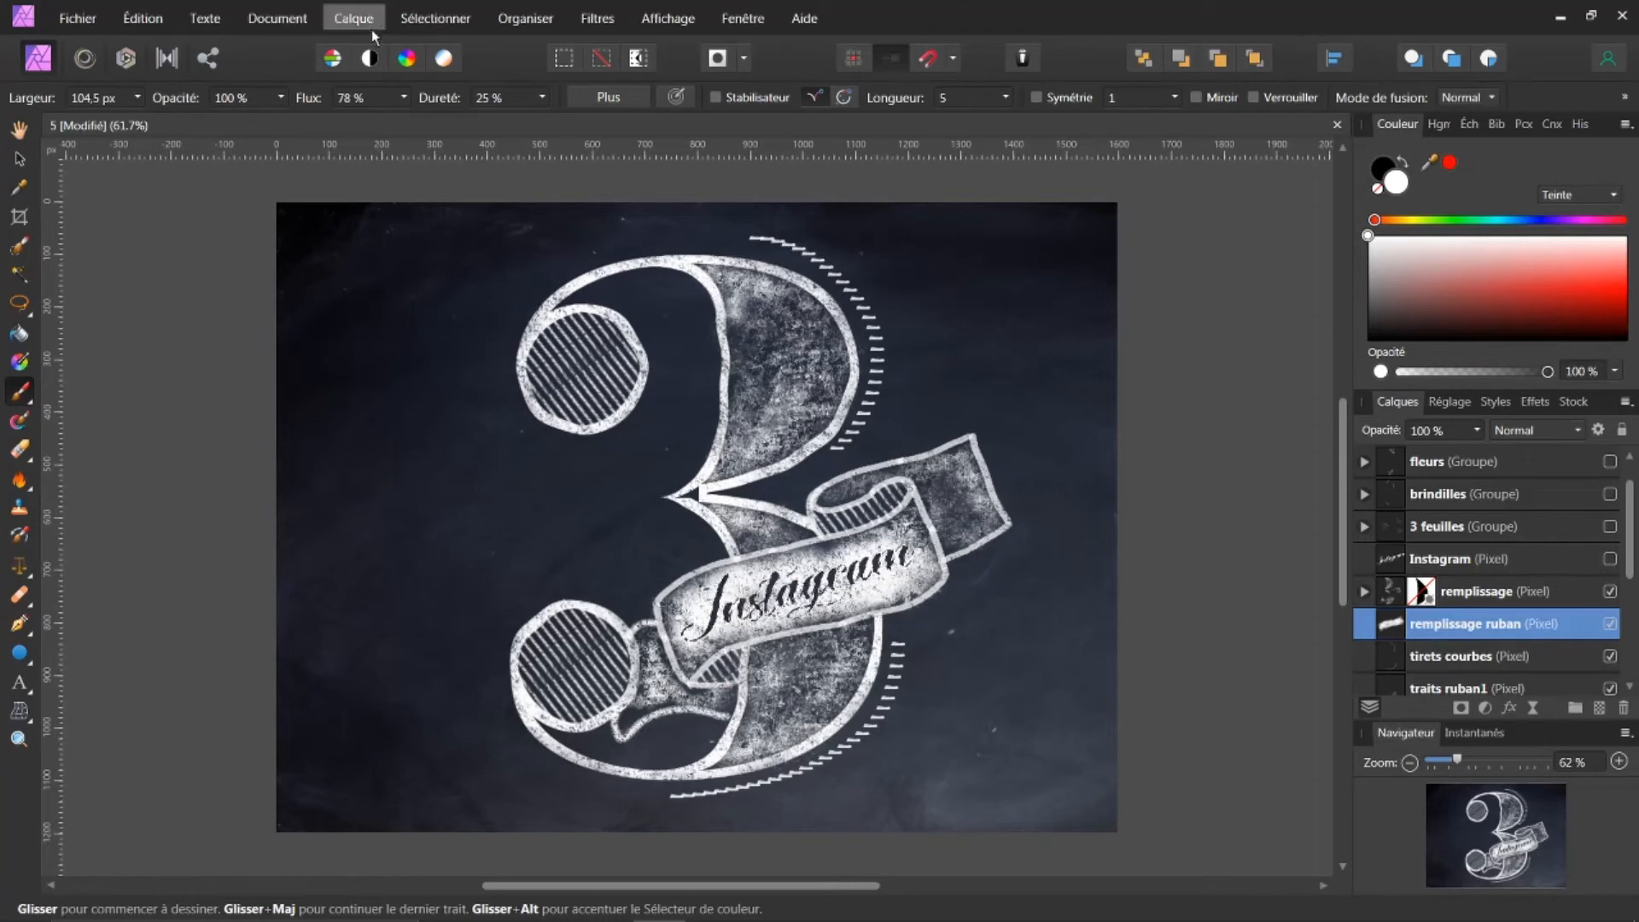
click(403, 20)
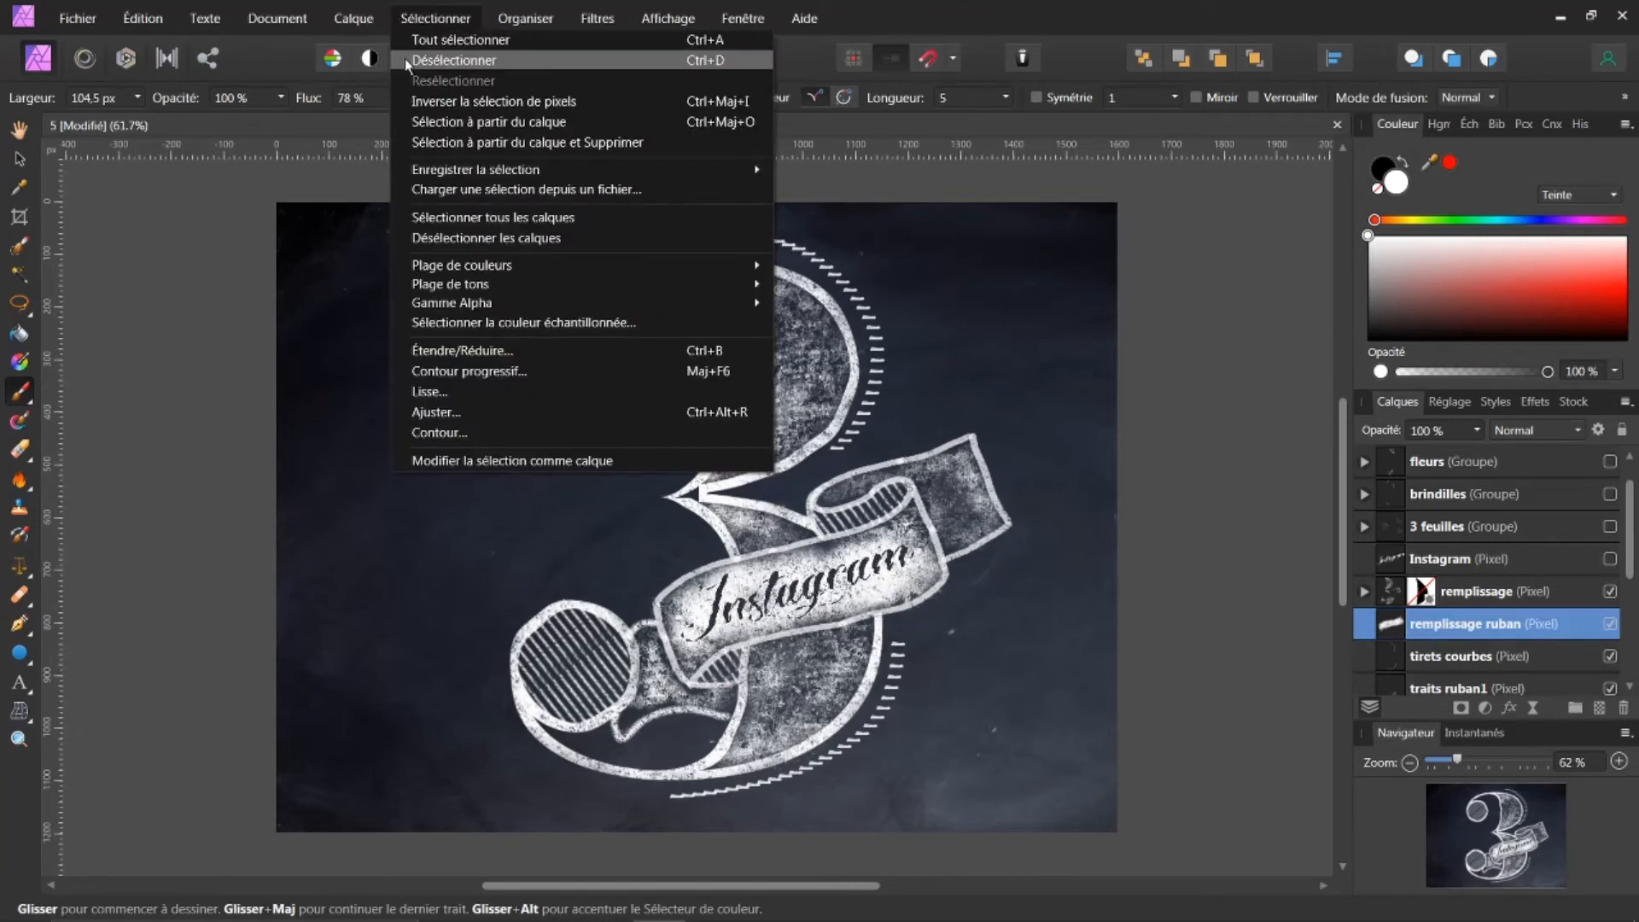
click(444, 59)
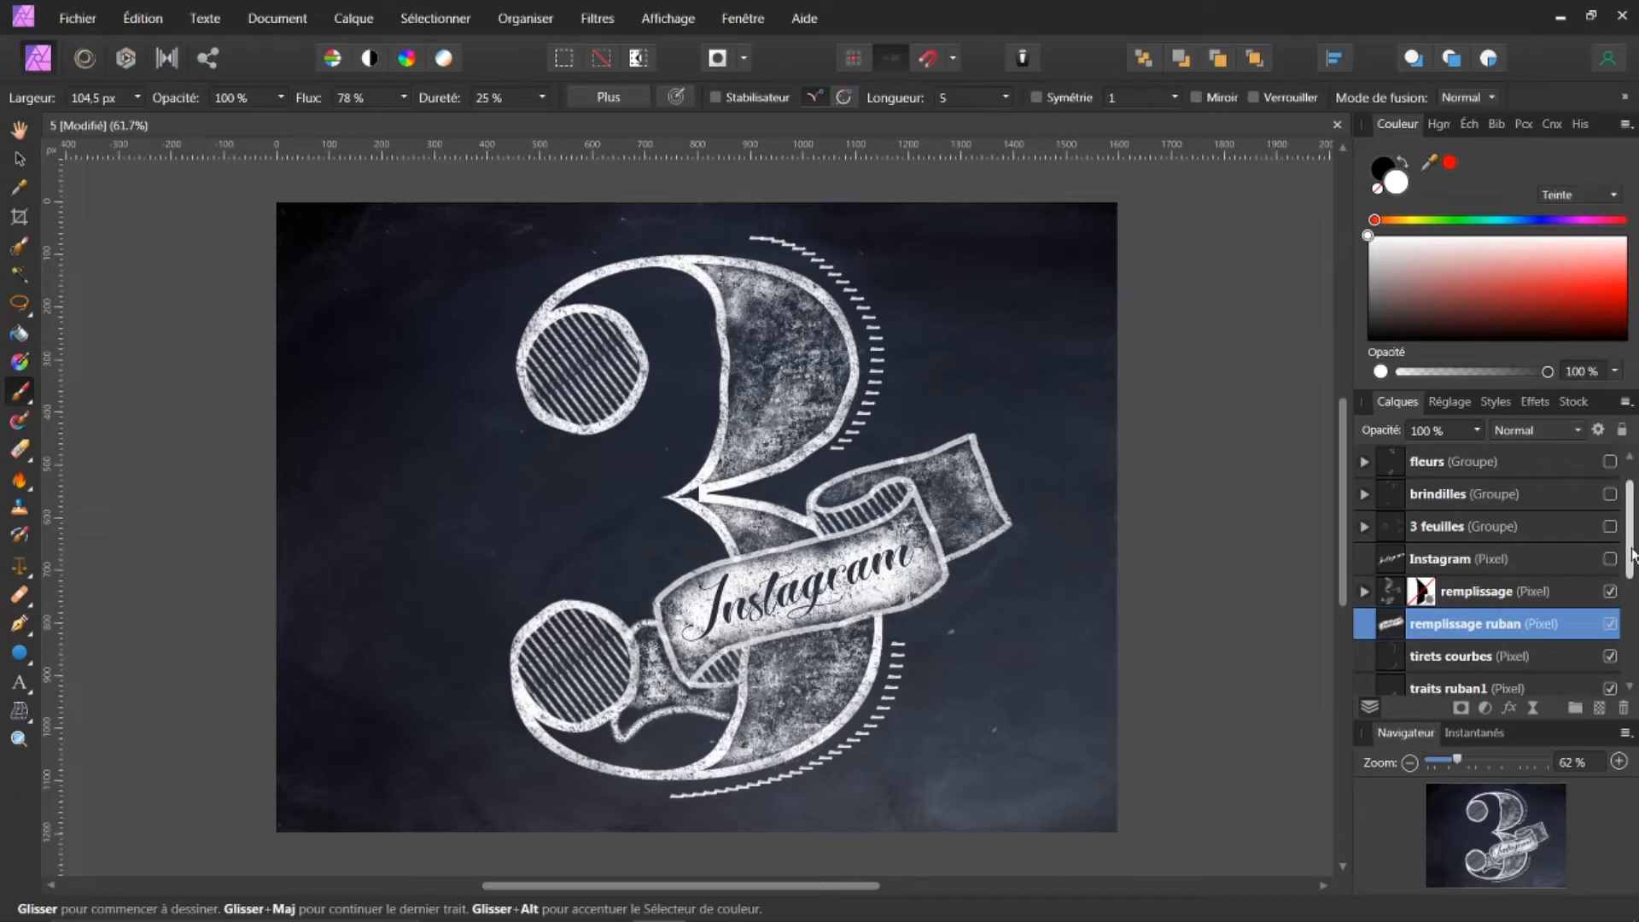
Add a new pixel layer above the "brins" group.
scroll(1633, 554, up, 1)
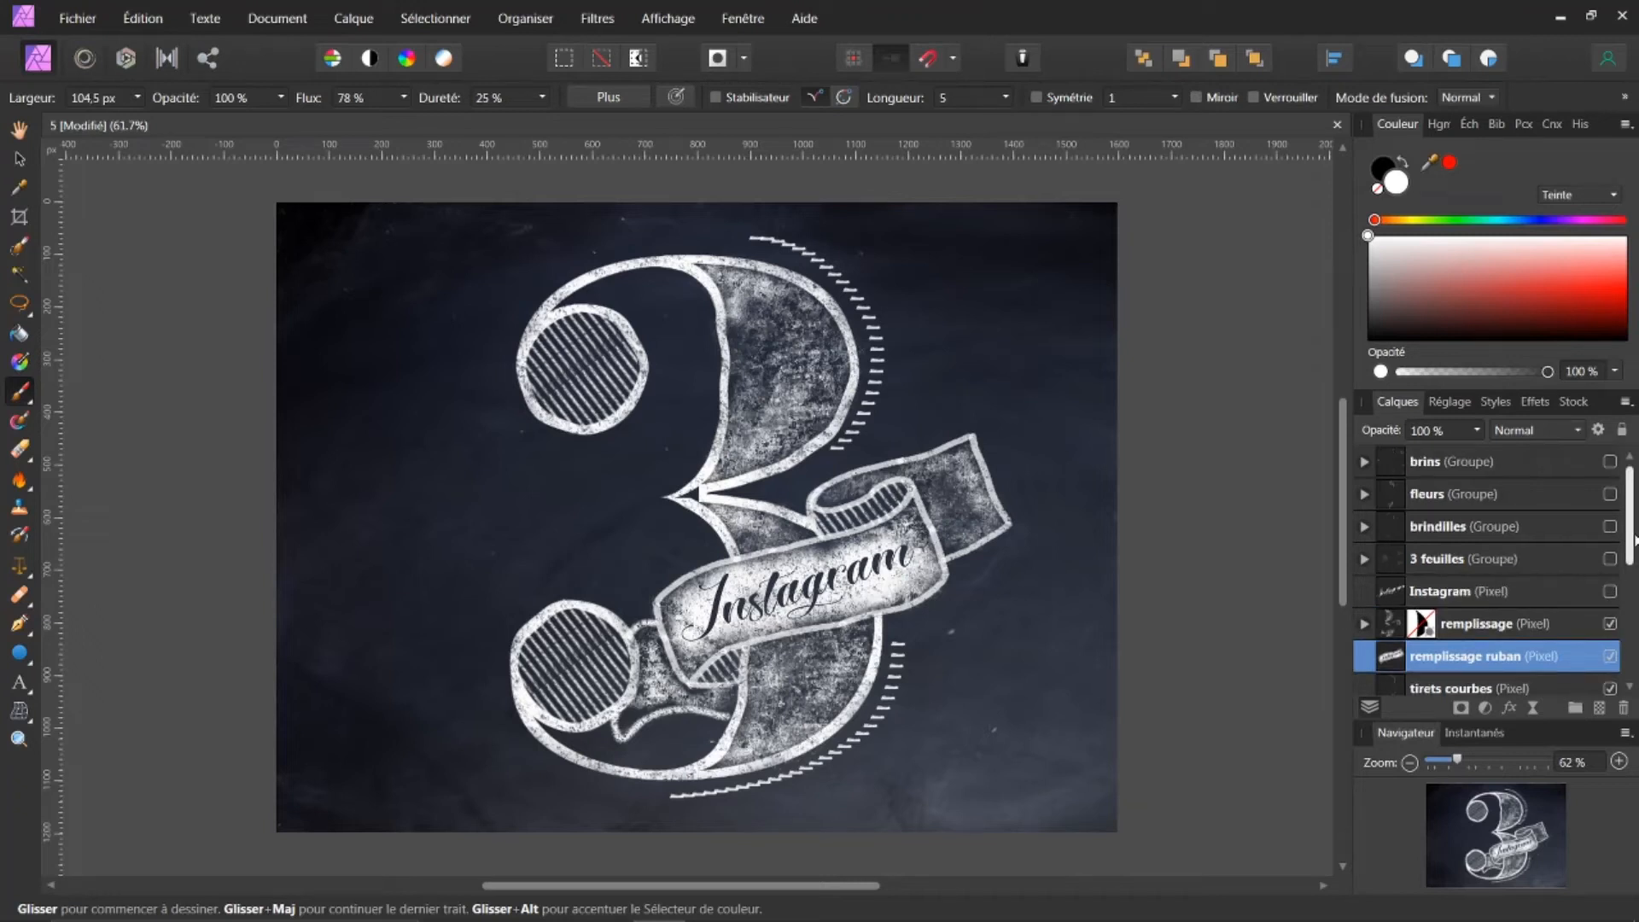
click(1388, 459)
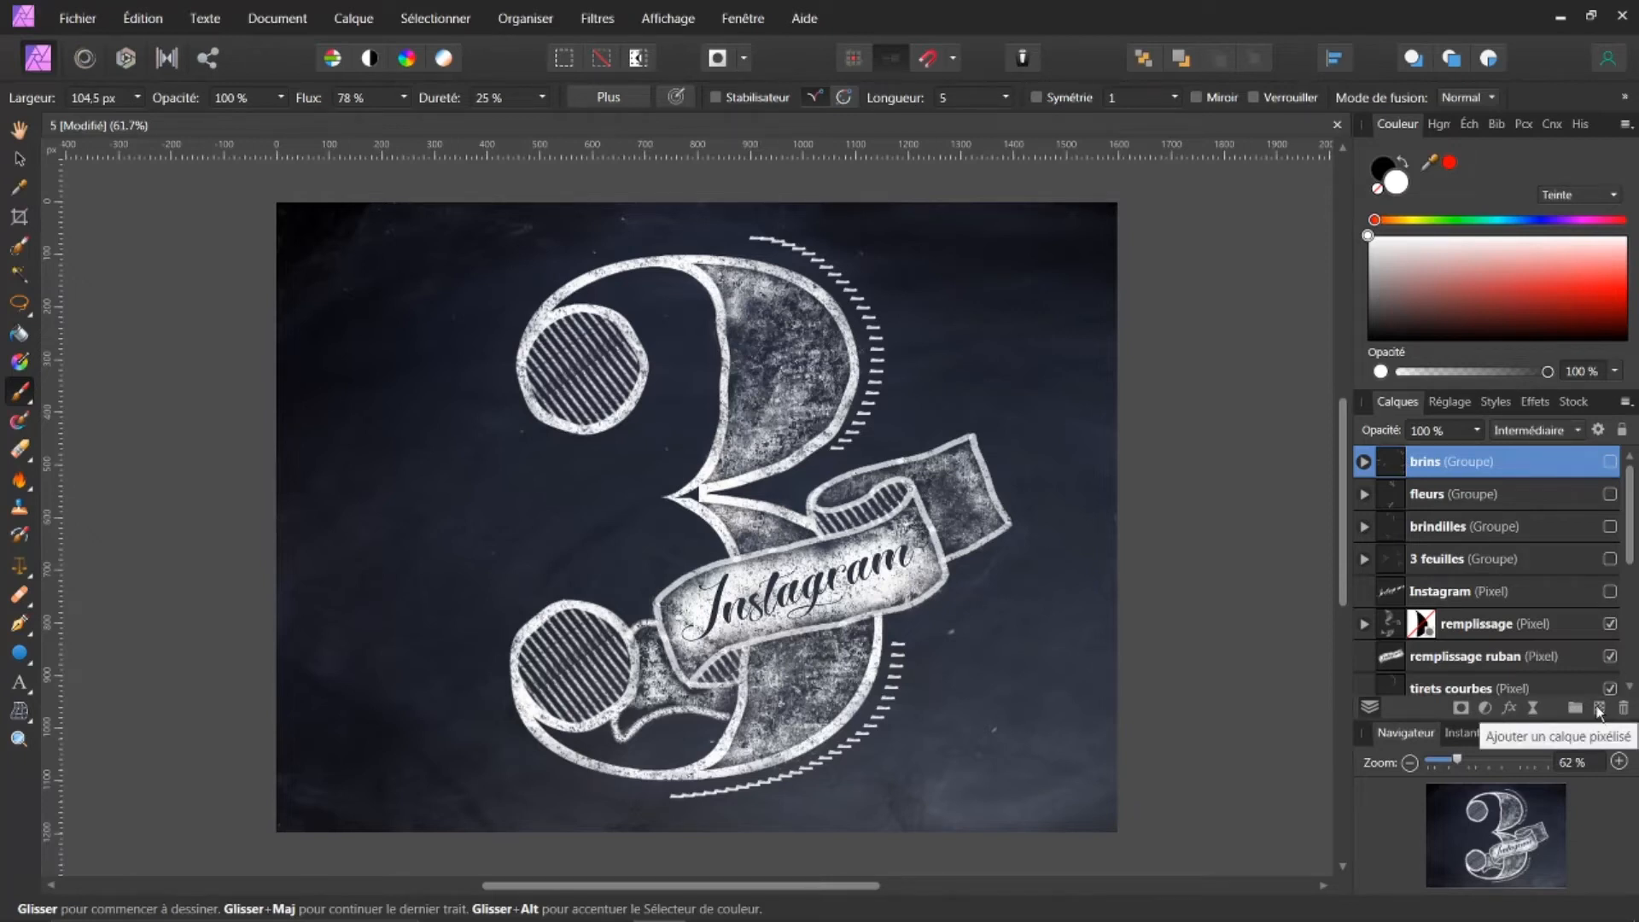
click(1600, 712)
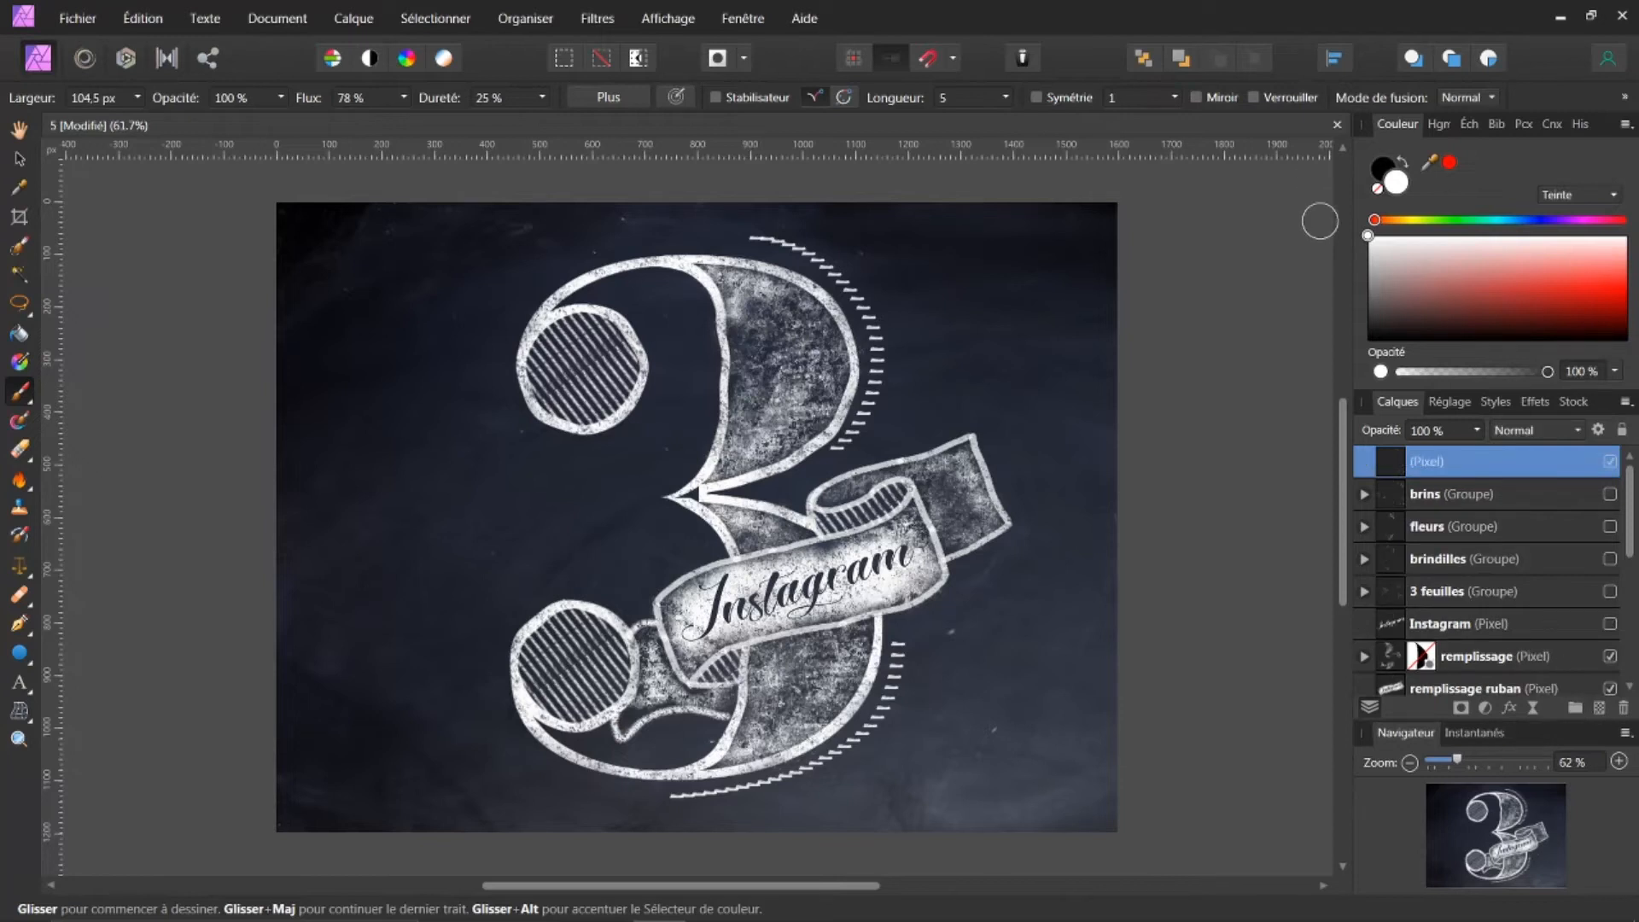
Choose the brighter 125 px chalk brush near the end of the ChalkDust category and return to the colour settings.
click(1525, 125)
drag(1628, 266, 1628, 311)
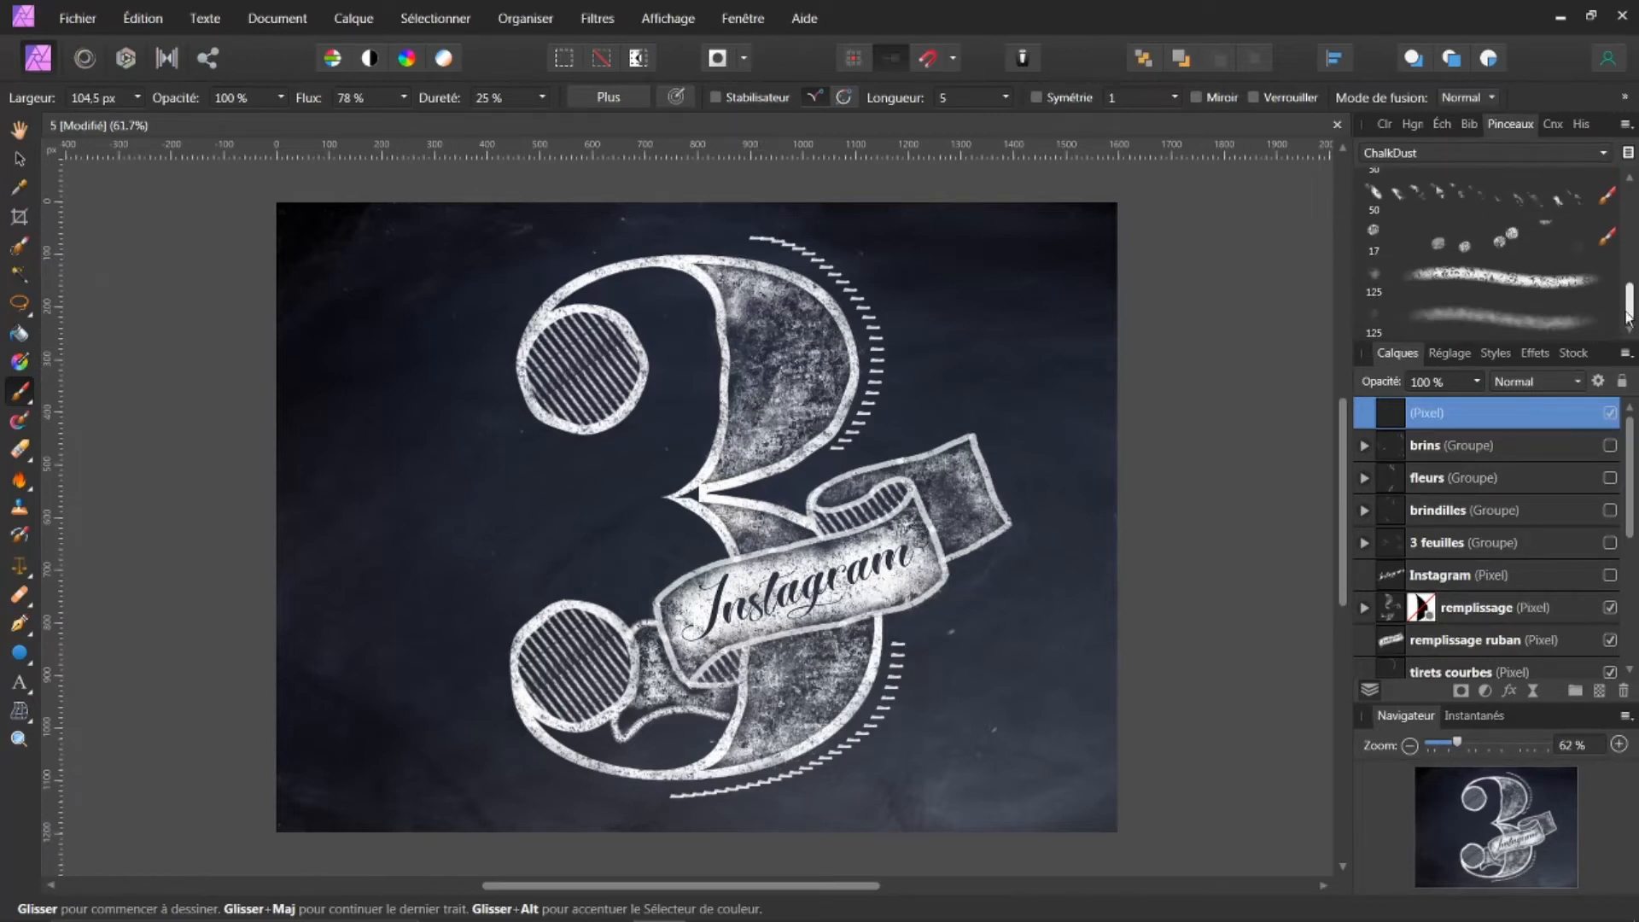
mouse_move(1631, 301)
mouse_down()
mouse_move(1631, 284)
mouse_move(1629, 366)
mouse_up()
click(1459, 280)
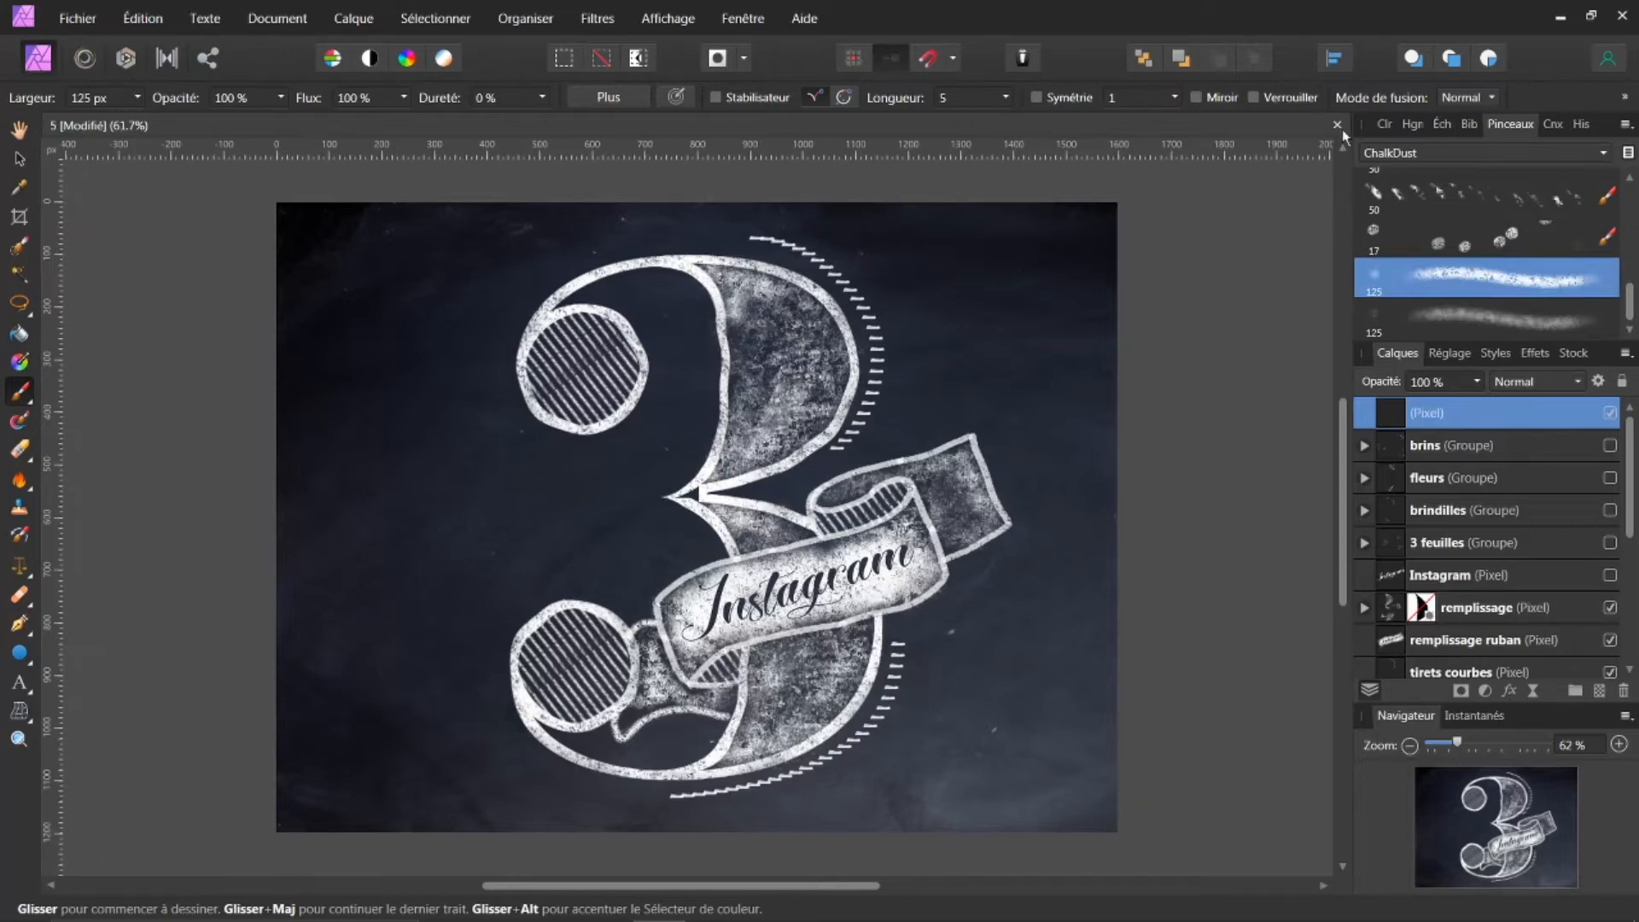
click(1383, 126)
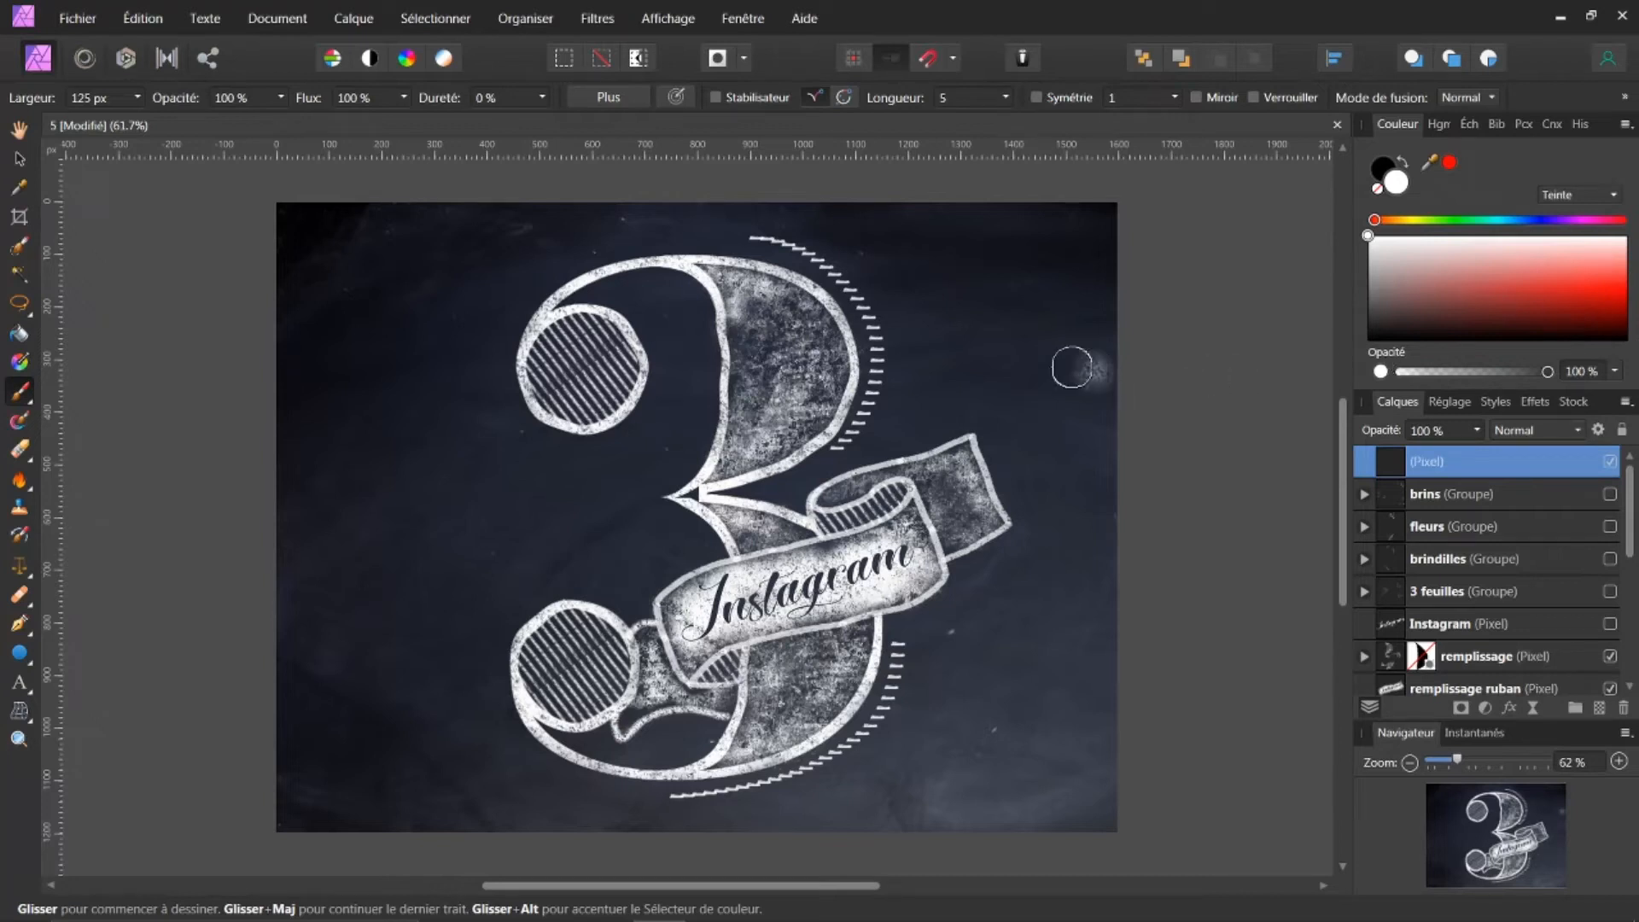
Reduce the chalk brush width to 12.8 px.
key(bracketleft)
key(bracketleft)
key(bracketleft)
key(bracketleft)
key(bracketleft)
key(bracketleft)
key(bracketleft)
key(bracketleft)
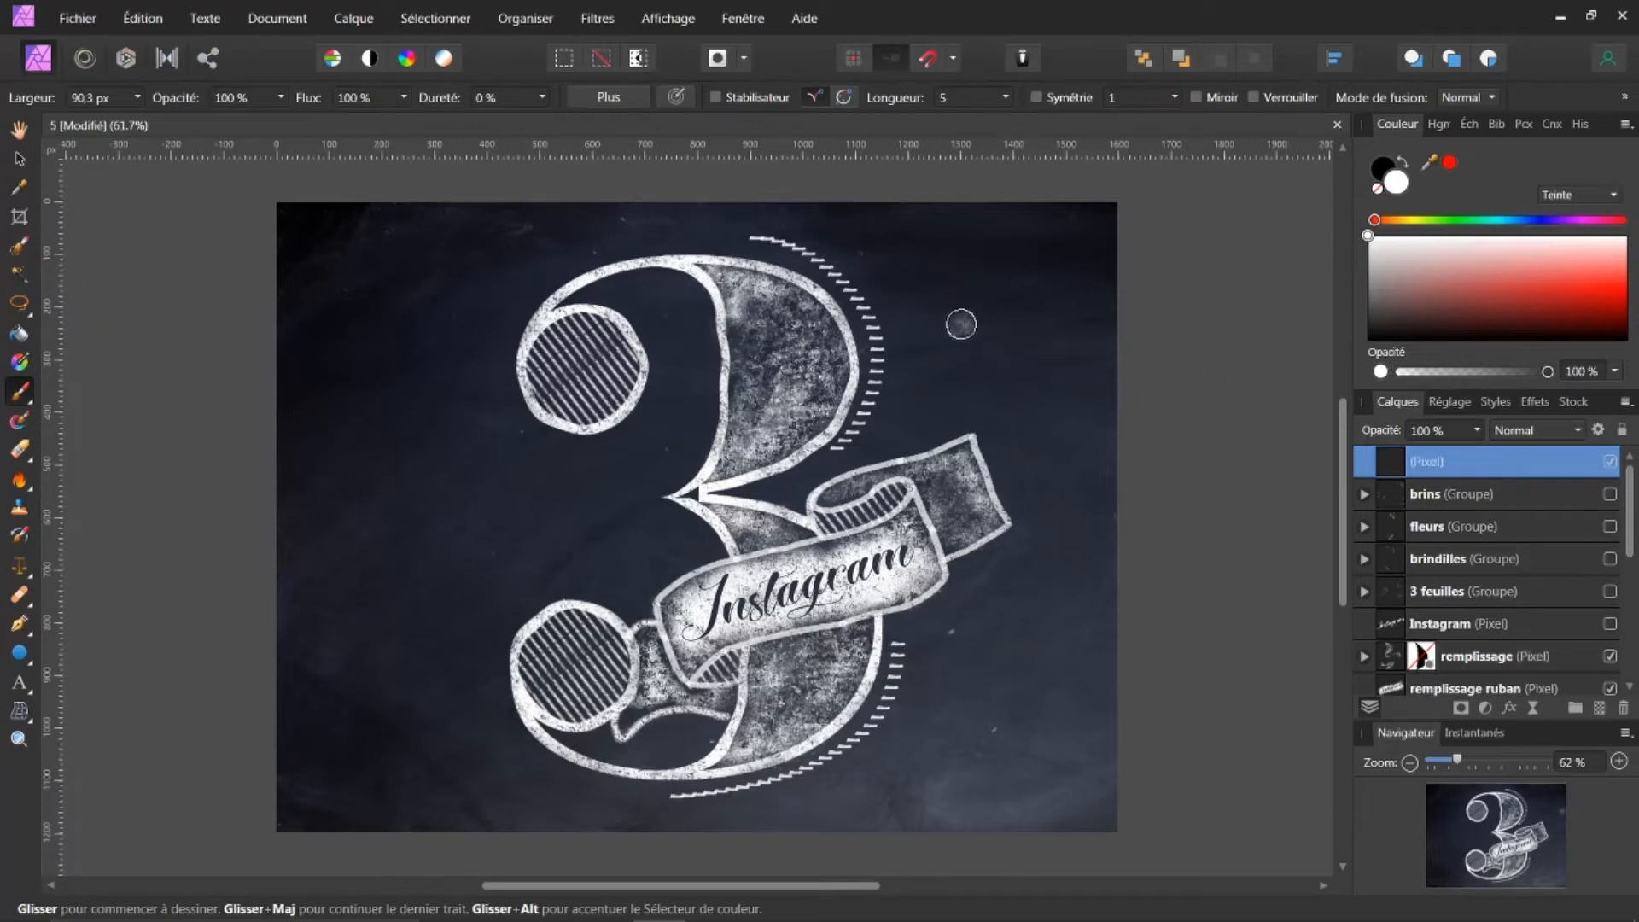
key(bracketleft)
key(bracketleft)
key(bracketleft)
key(bracketleft)
key(bracketleft)
Draw a short slanted chalk stroke and, with the stabilizer enabled, a small pointed leaf above the ribbon's tail.
drag(994, 290, 968, 329)
click(716, 97)
mouse_move(1036, 326)
mouse_down()
mouse_move(1001, 398)
mouse_move(1023, 373)
mouse_up()
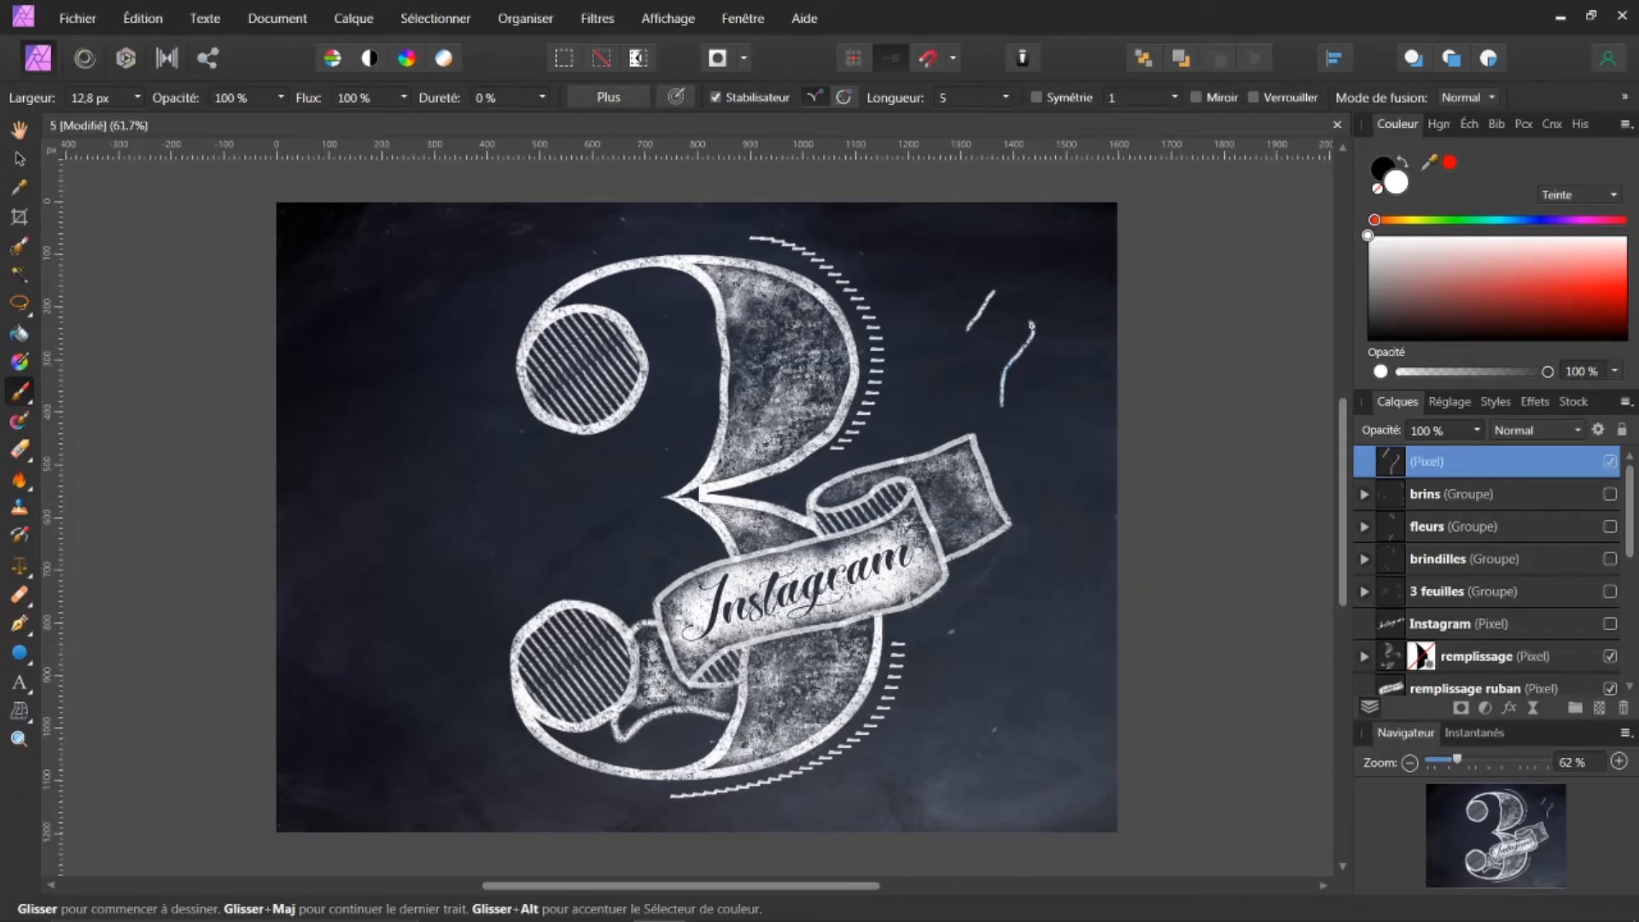
mouse_move(1036, 334)
mouse_down()
mouse_move(1039, 386)
mouse_move(1006, 437)
mouse_move(1012, 397)
mouse_move(1006, 416)
mouse_up()
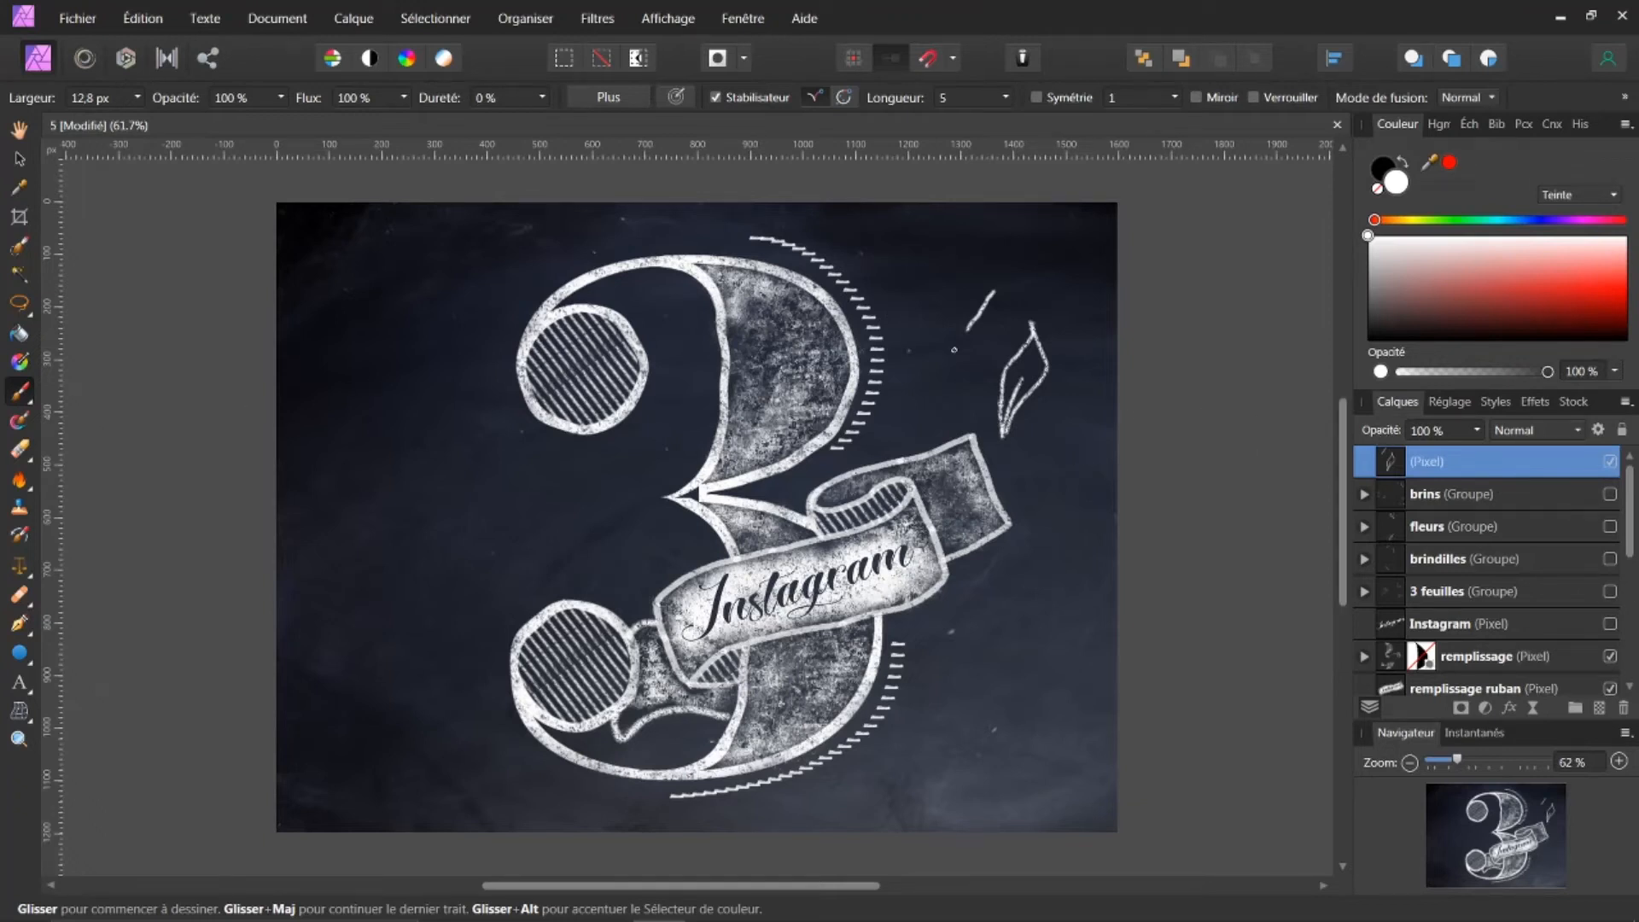
Erase the short slanted stroke beside the leaf with the Eraser.
click(19, 448)
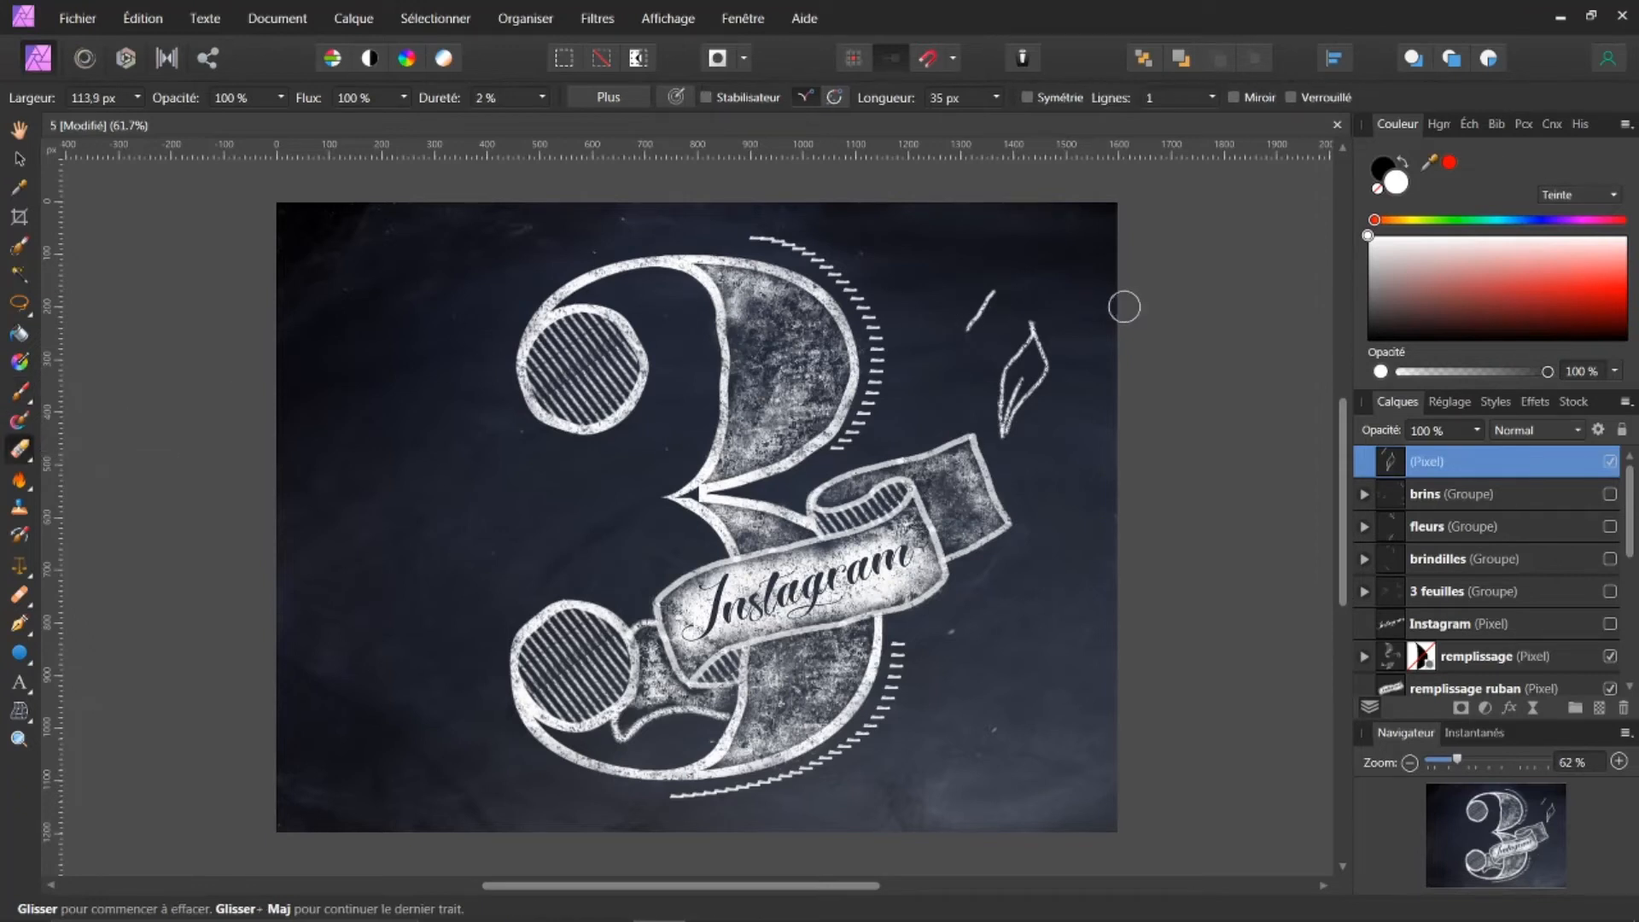
drag(988, 299, 968, 329)
click(991, 292)
Enlarge the drawn leaf slightly with the Move tool and delete its trial pixel layer.
click(18, 163)
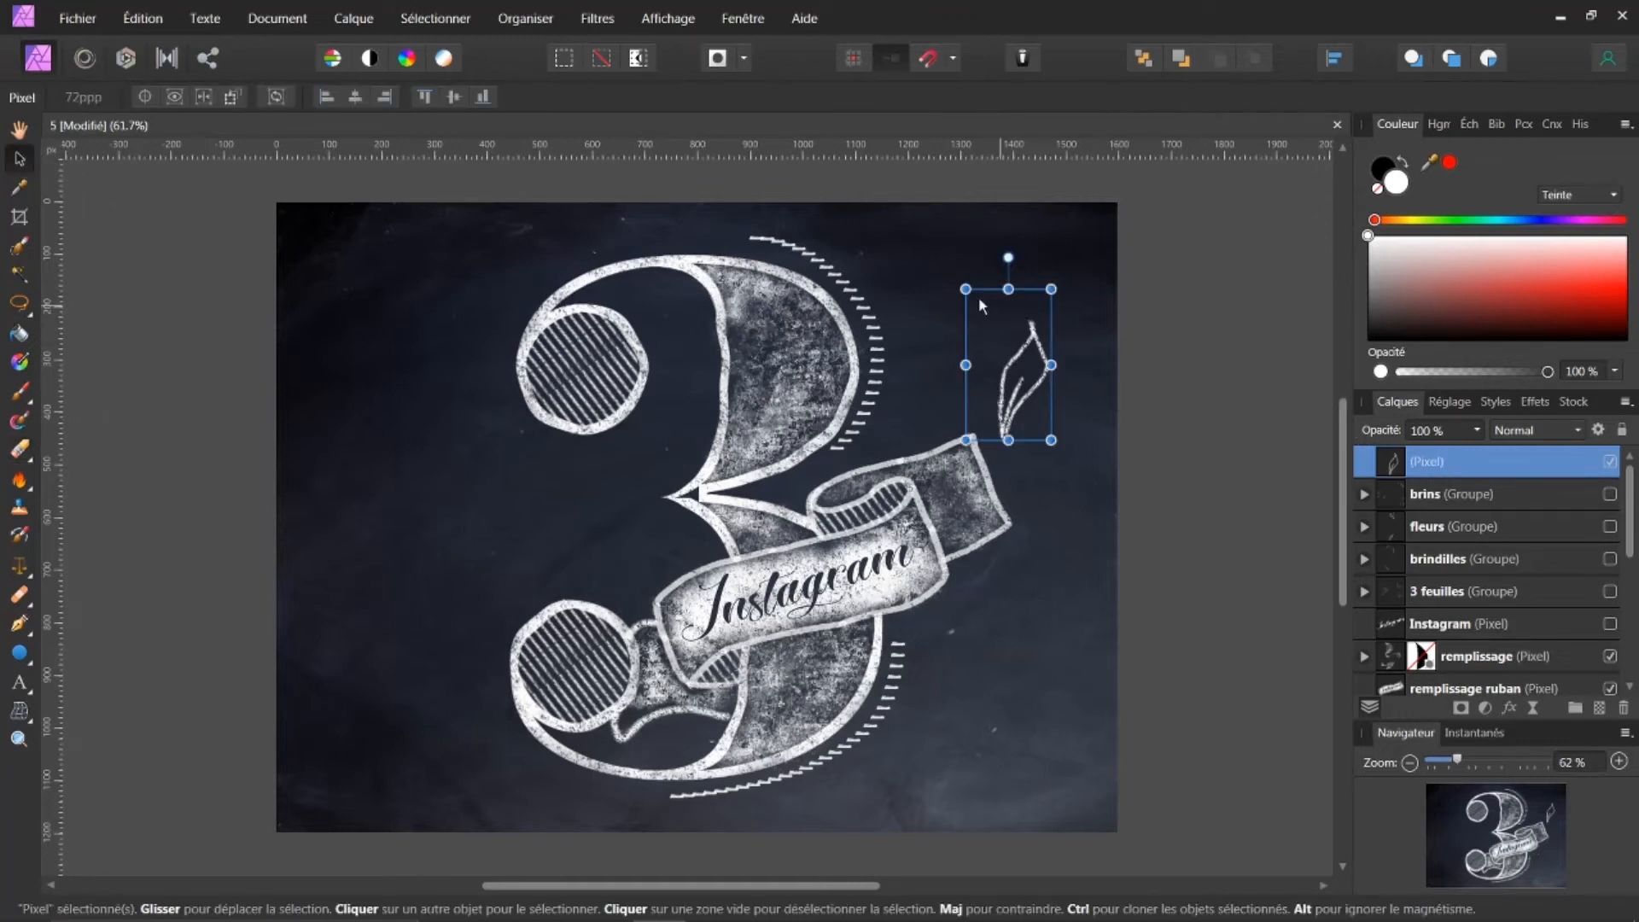
mouse_move(966, 291)
mouse_down()
mouse_move(961, 248)
mouse_move(986, 238)
mouse_move(962, 282)
mouse_up()
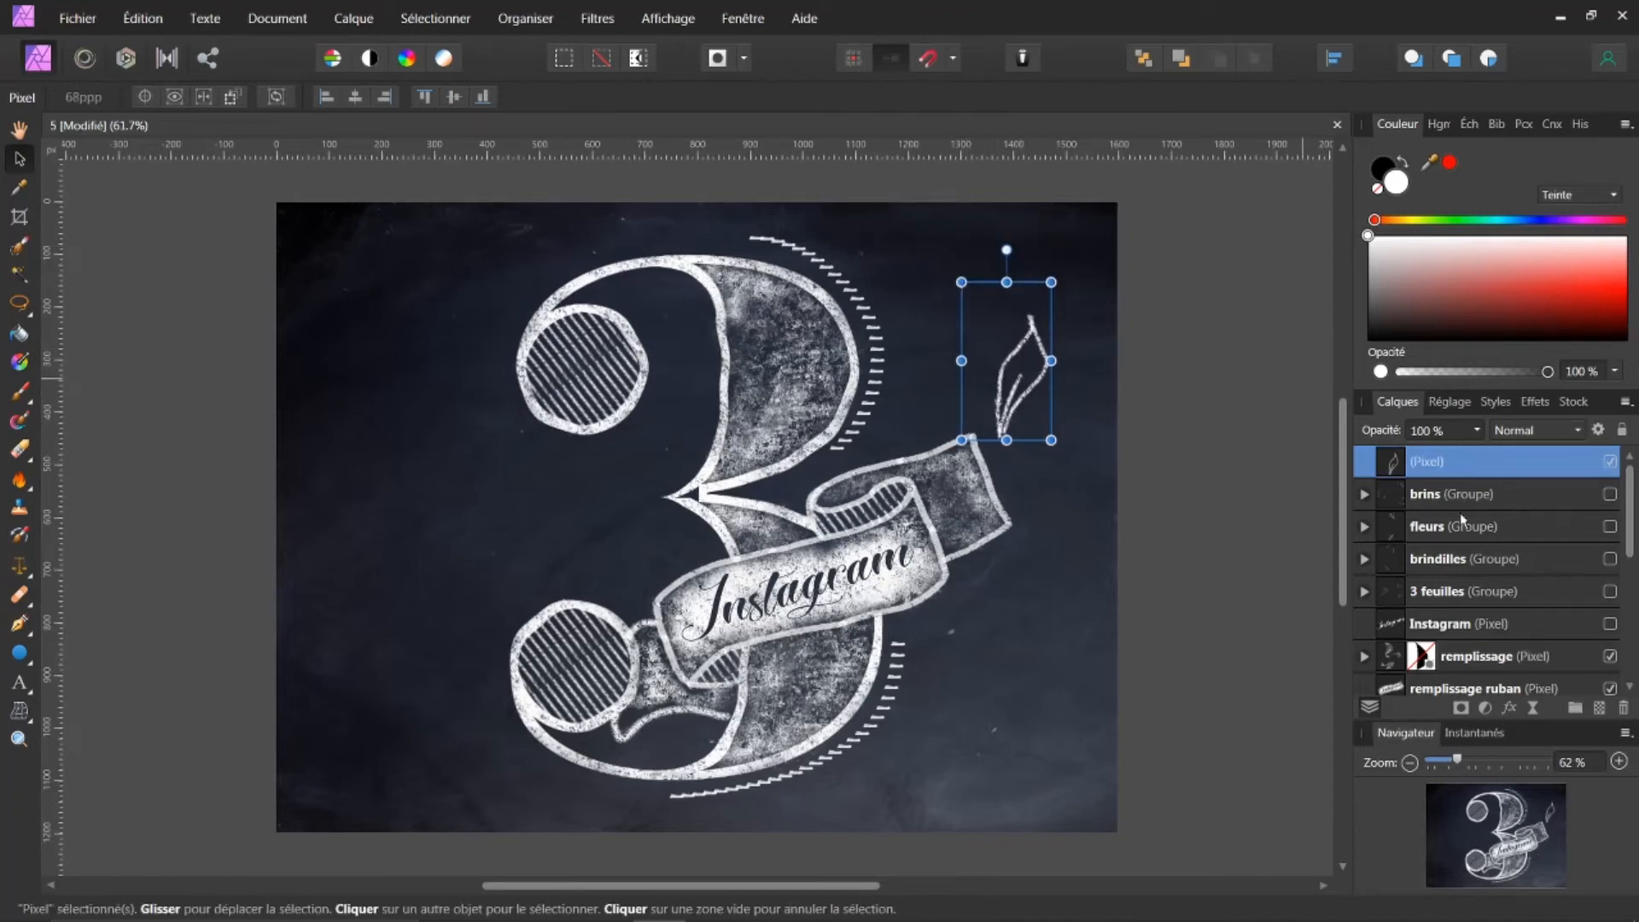
click(1623, 708)
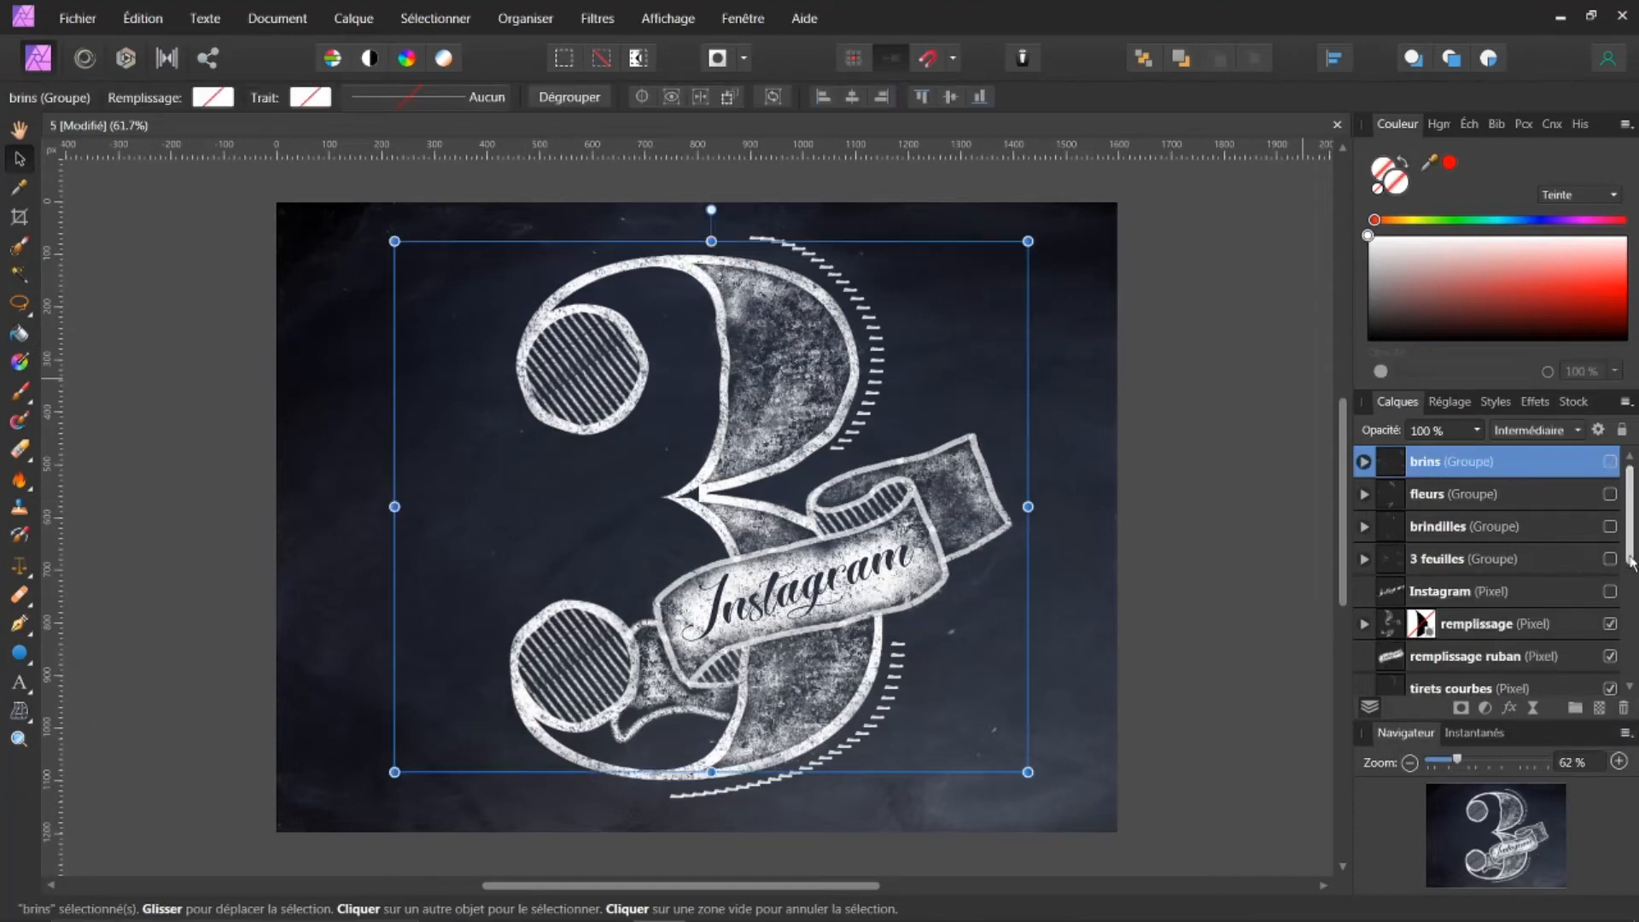
Select the "blackboard-06.jpg" background layer and make the "3 feuilles" group visible.
scroll(1633, 540, down, 5)
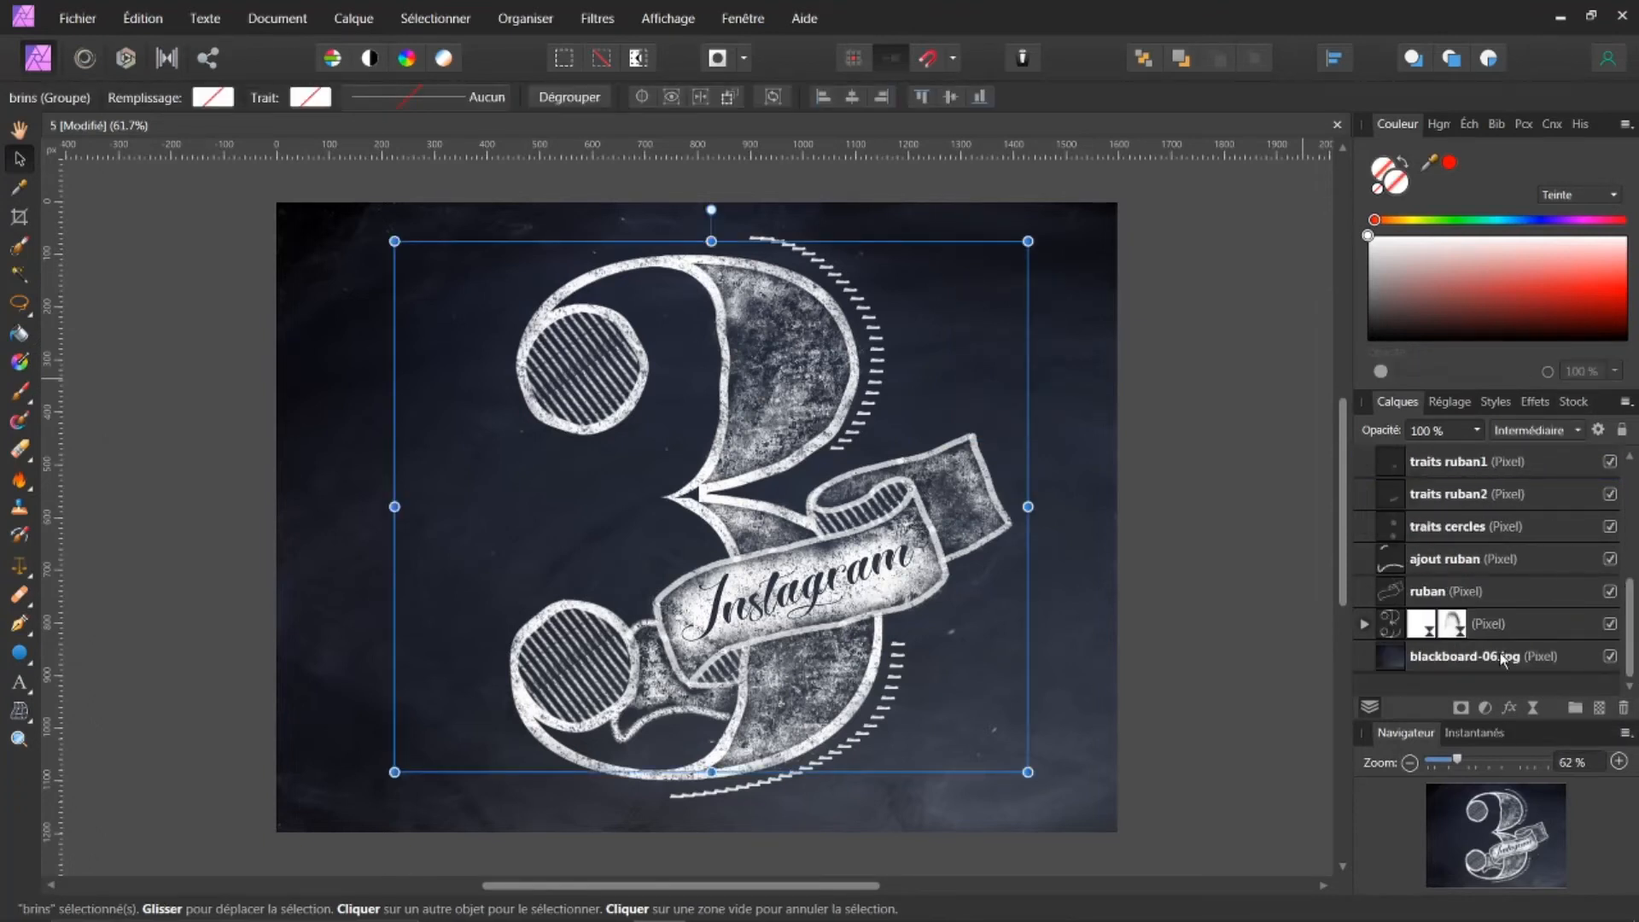
click(1477, 660)
scroll(1572, 592, up, 5)
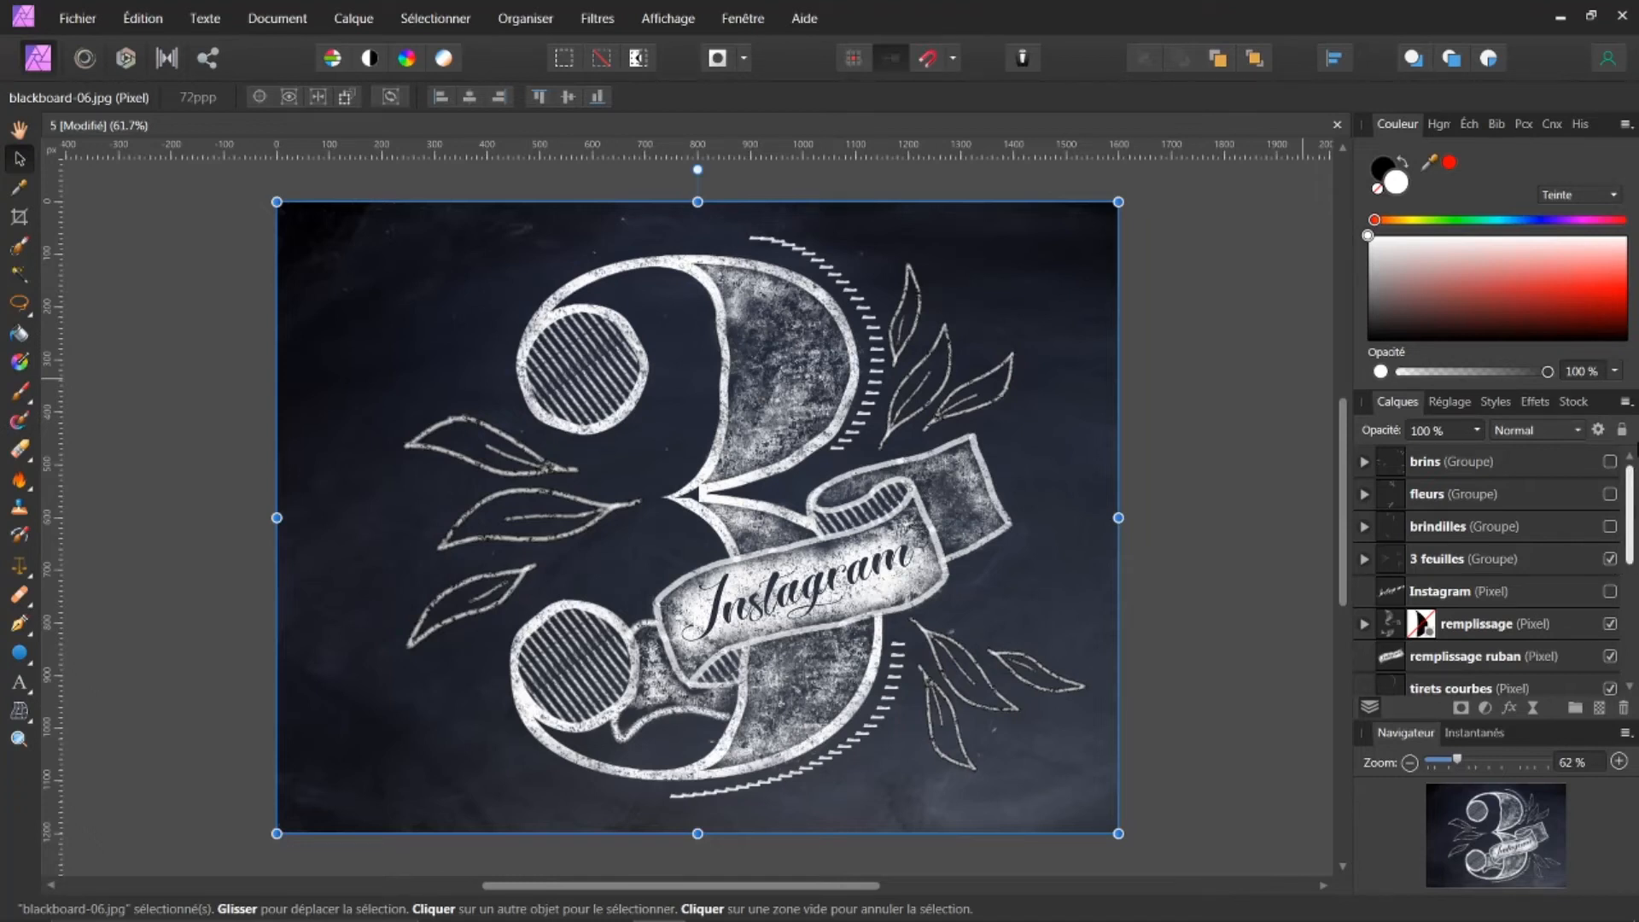
Add a pixel layer above the "brins" group and choose the soft 125 px brush at the end of the ChalkDust set.
click(1397, 466)
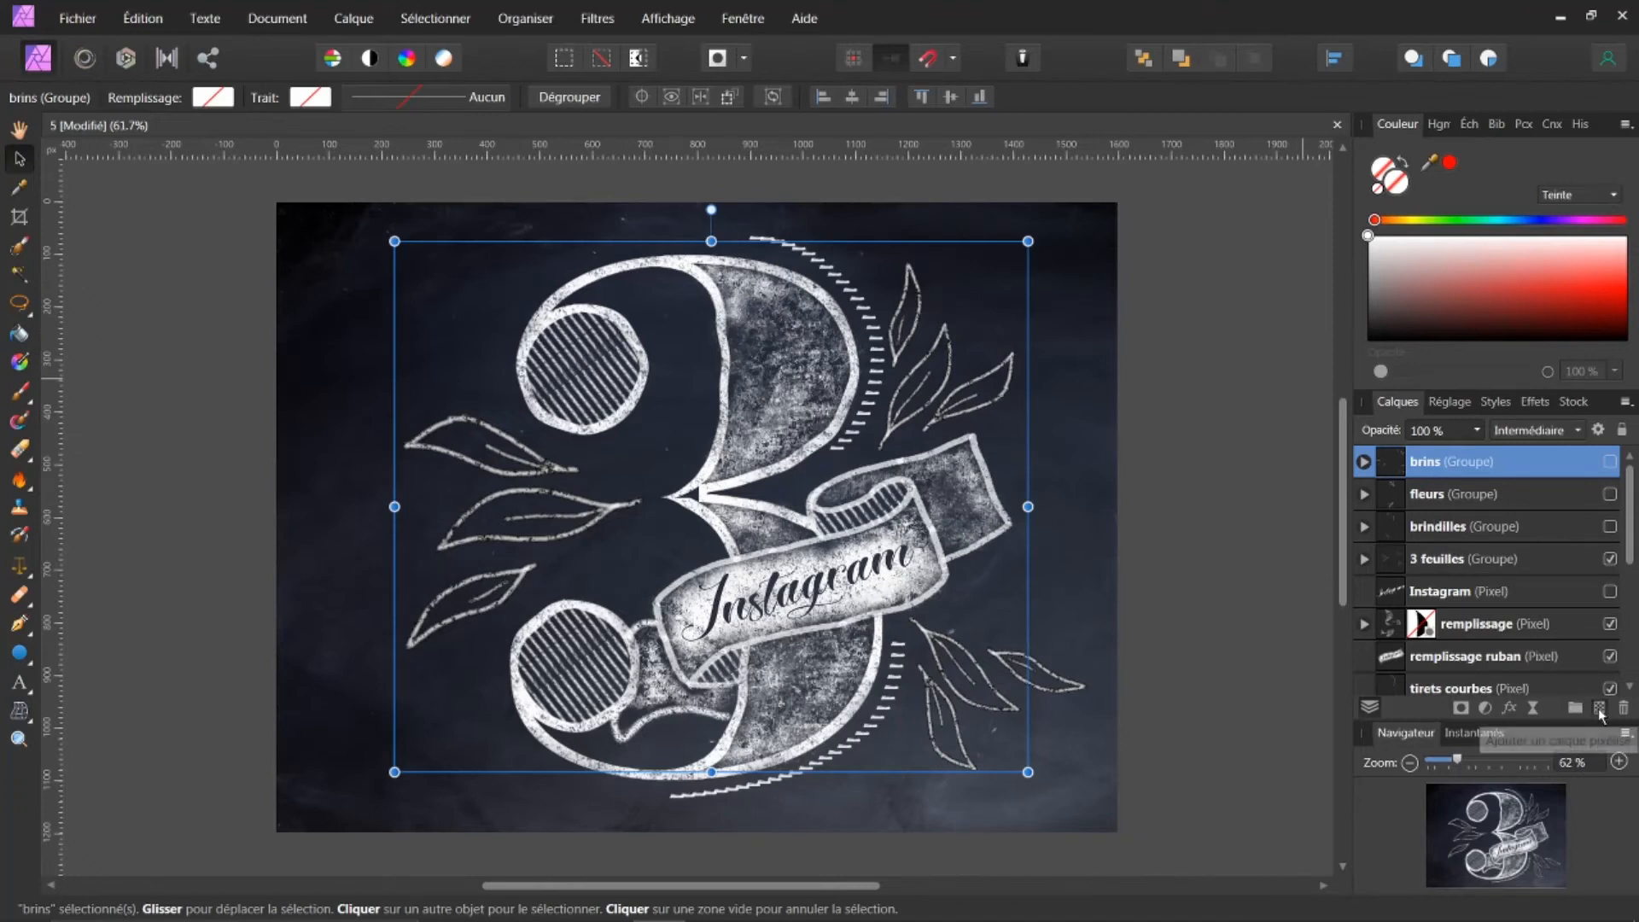
click(1600, 709)
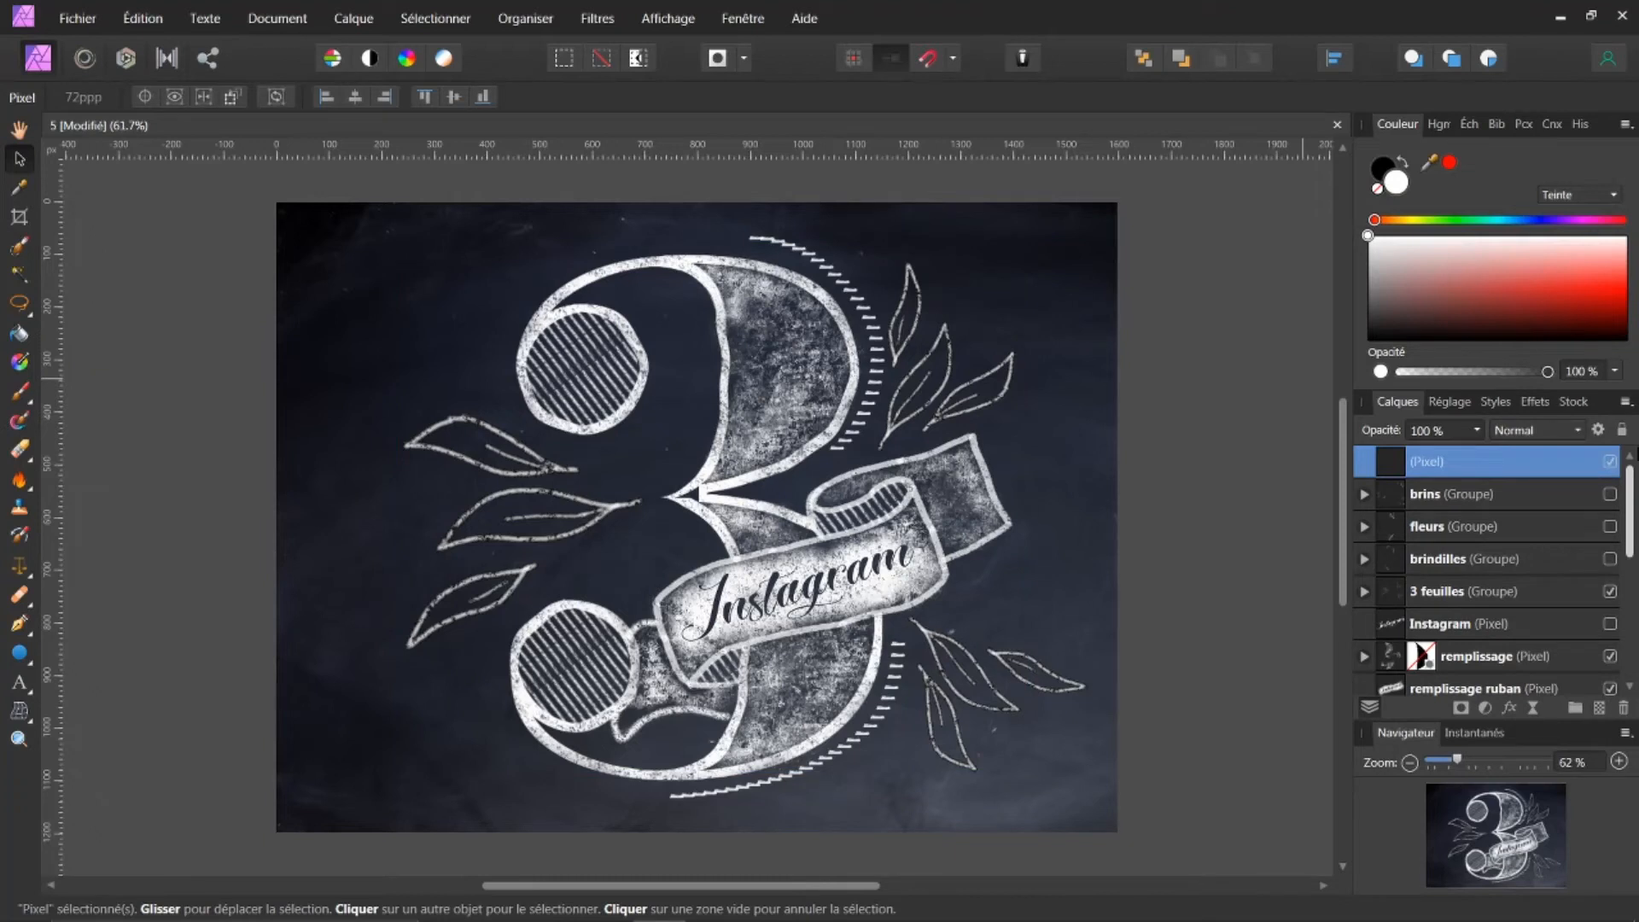
click(1530, 127)
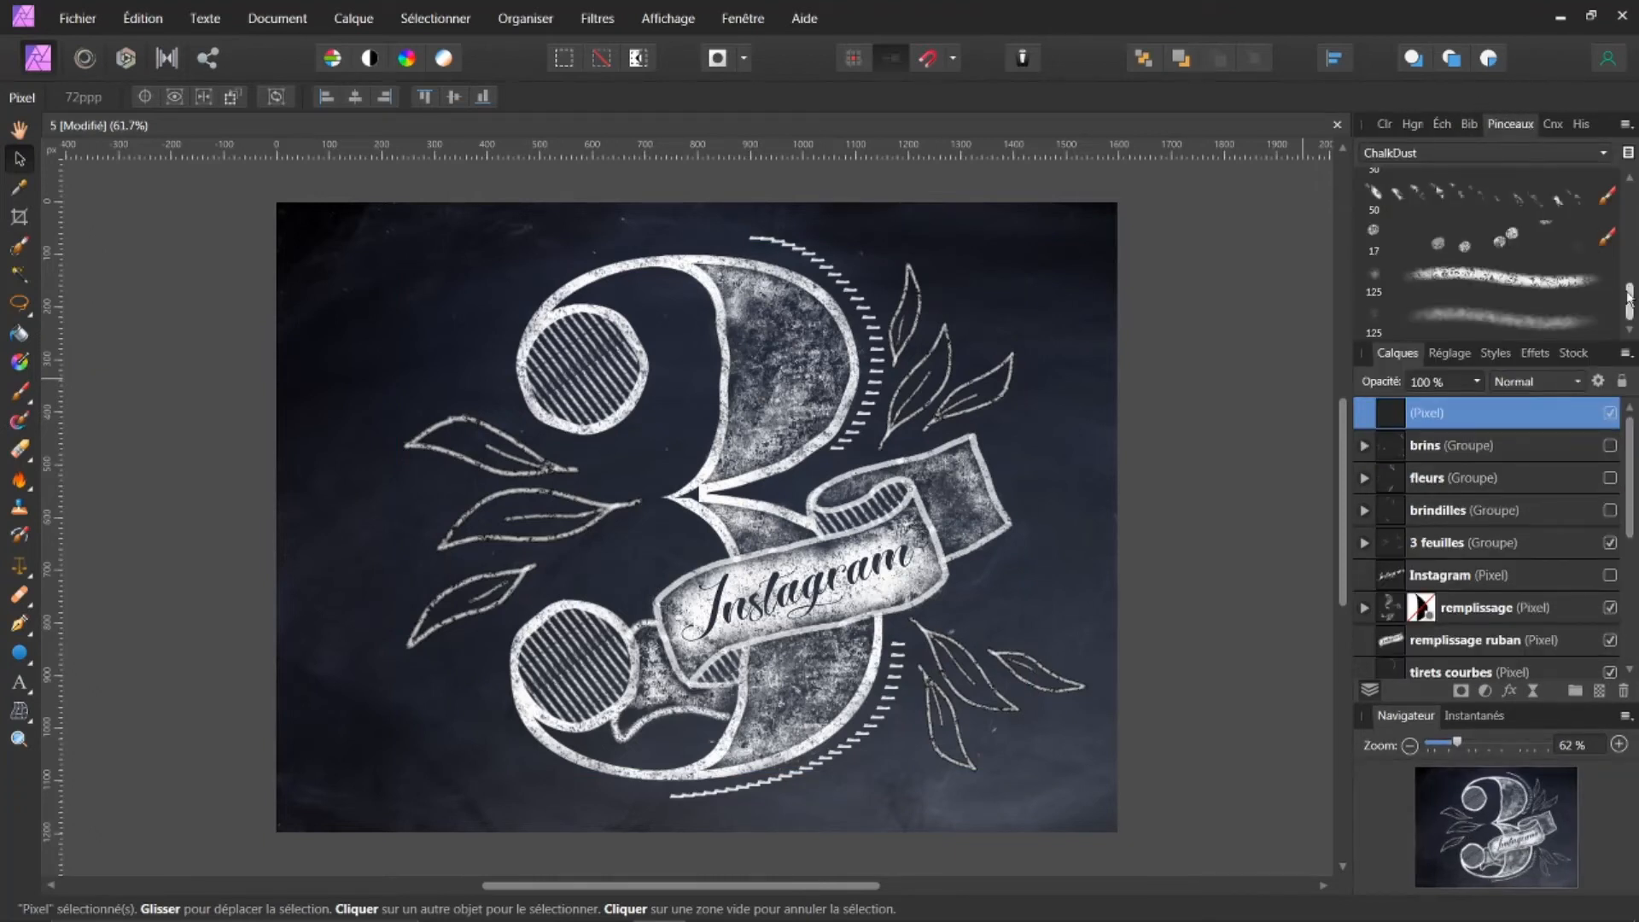
scroll(1605, 275, up, 3)
scroll(1605, 275, up, 3)
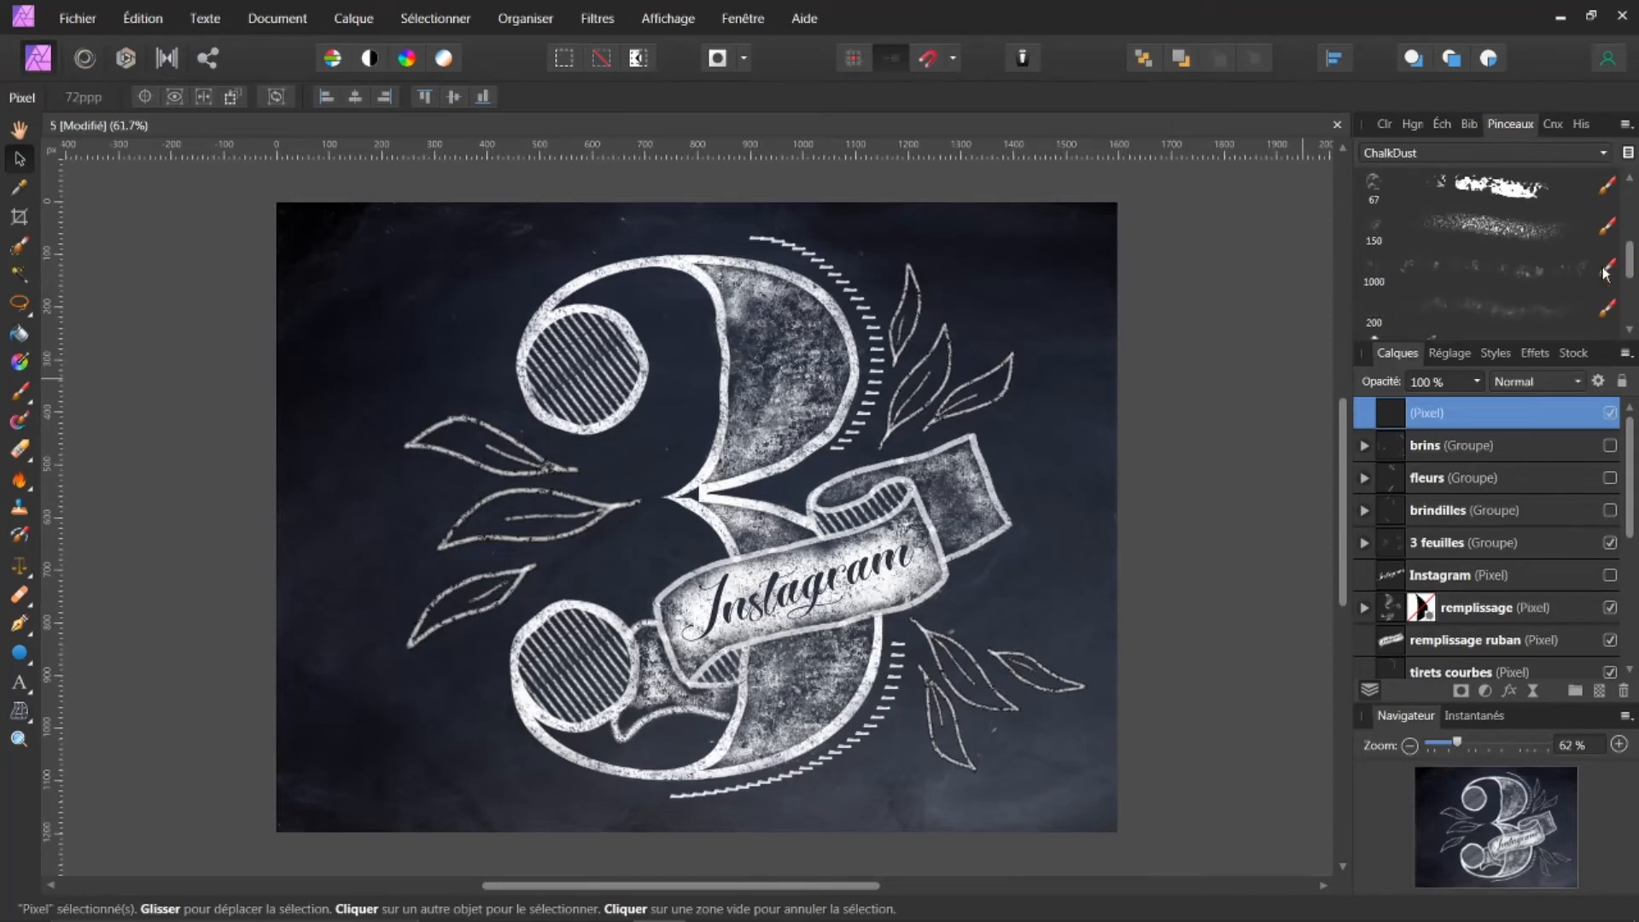
scroll(1606, 275, down, 3)
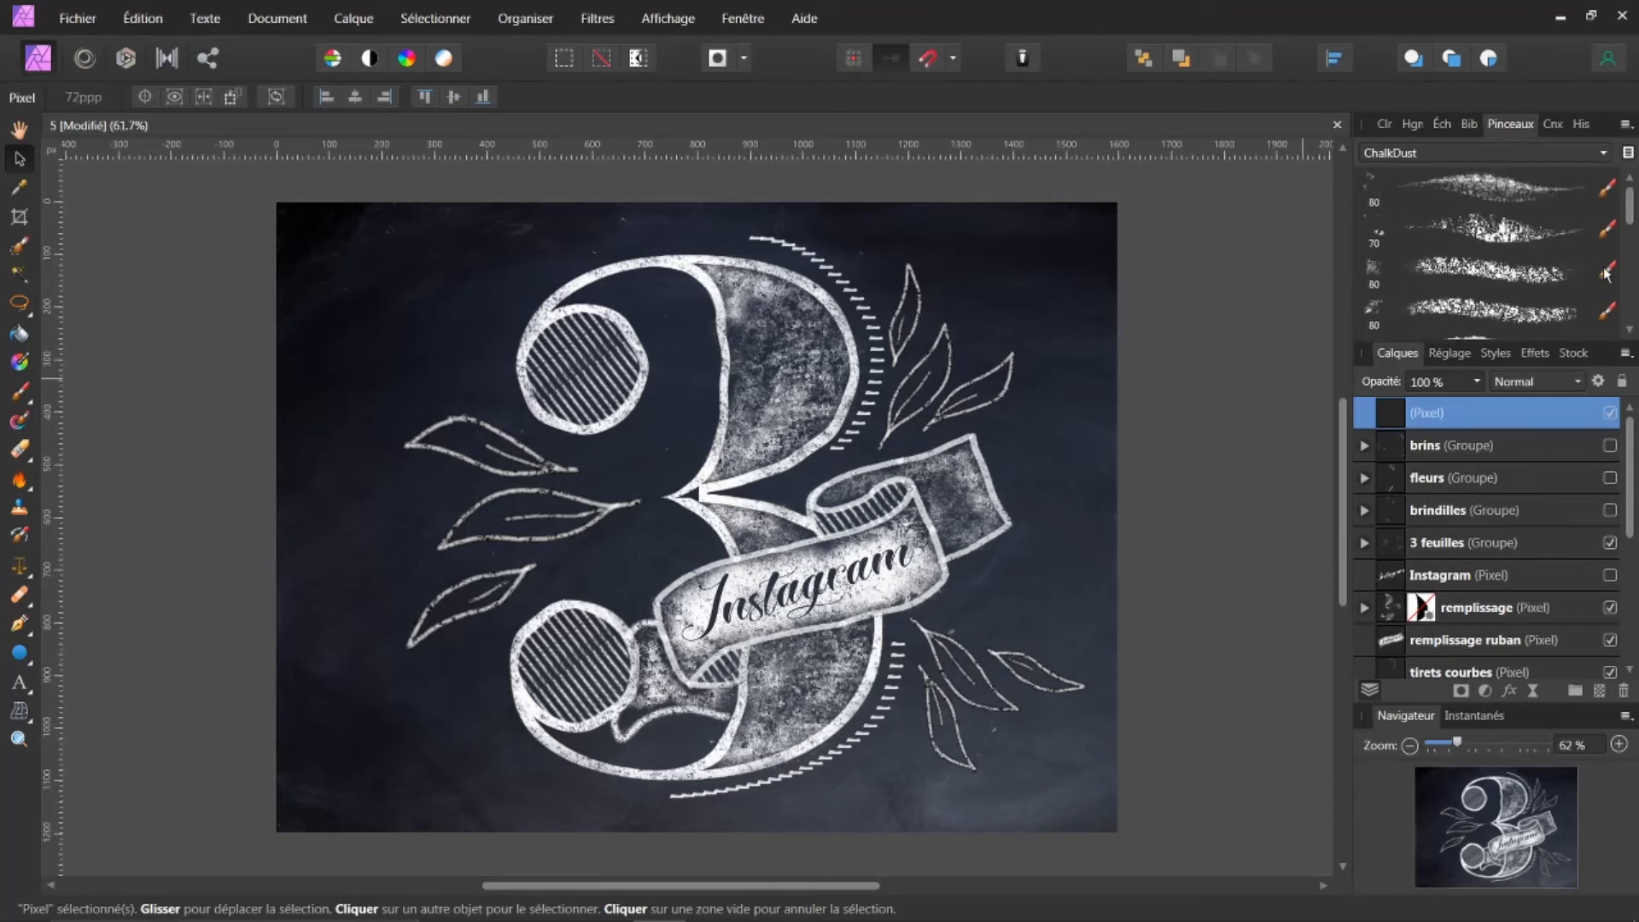
scroll(1605, 275, down, 5)
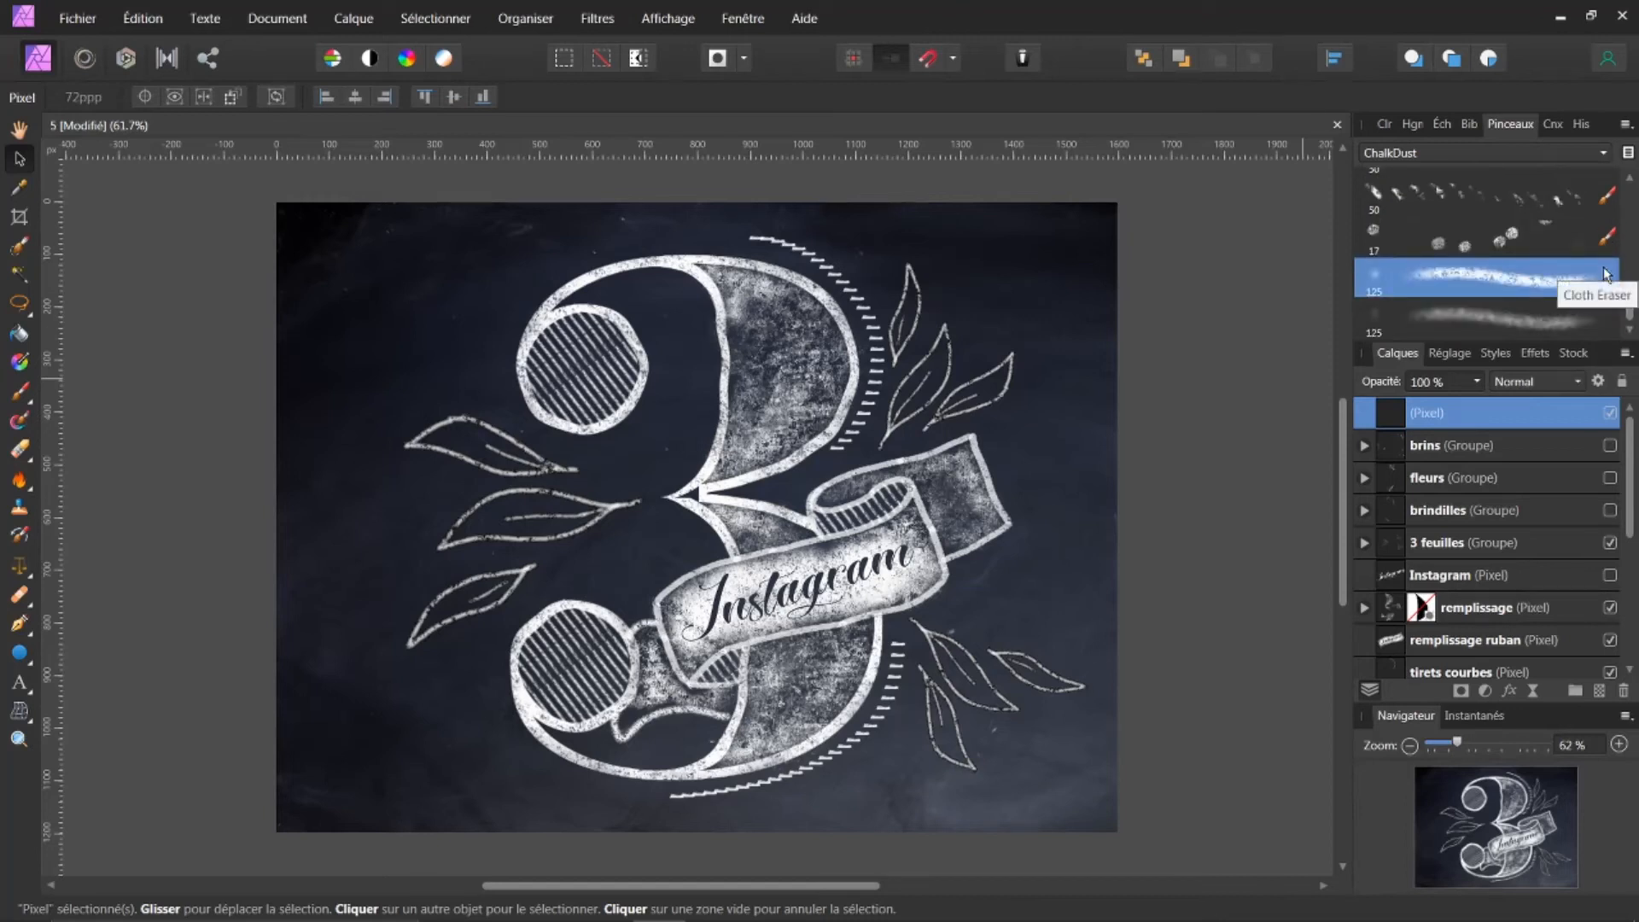
click(1483, 319)
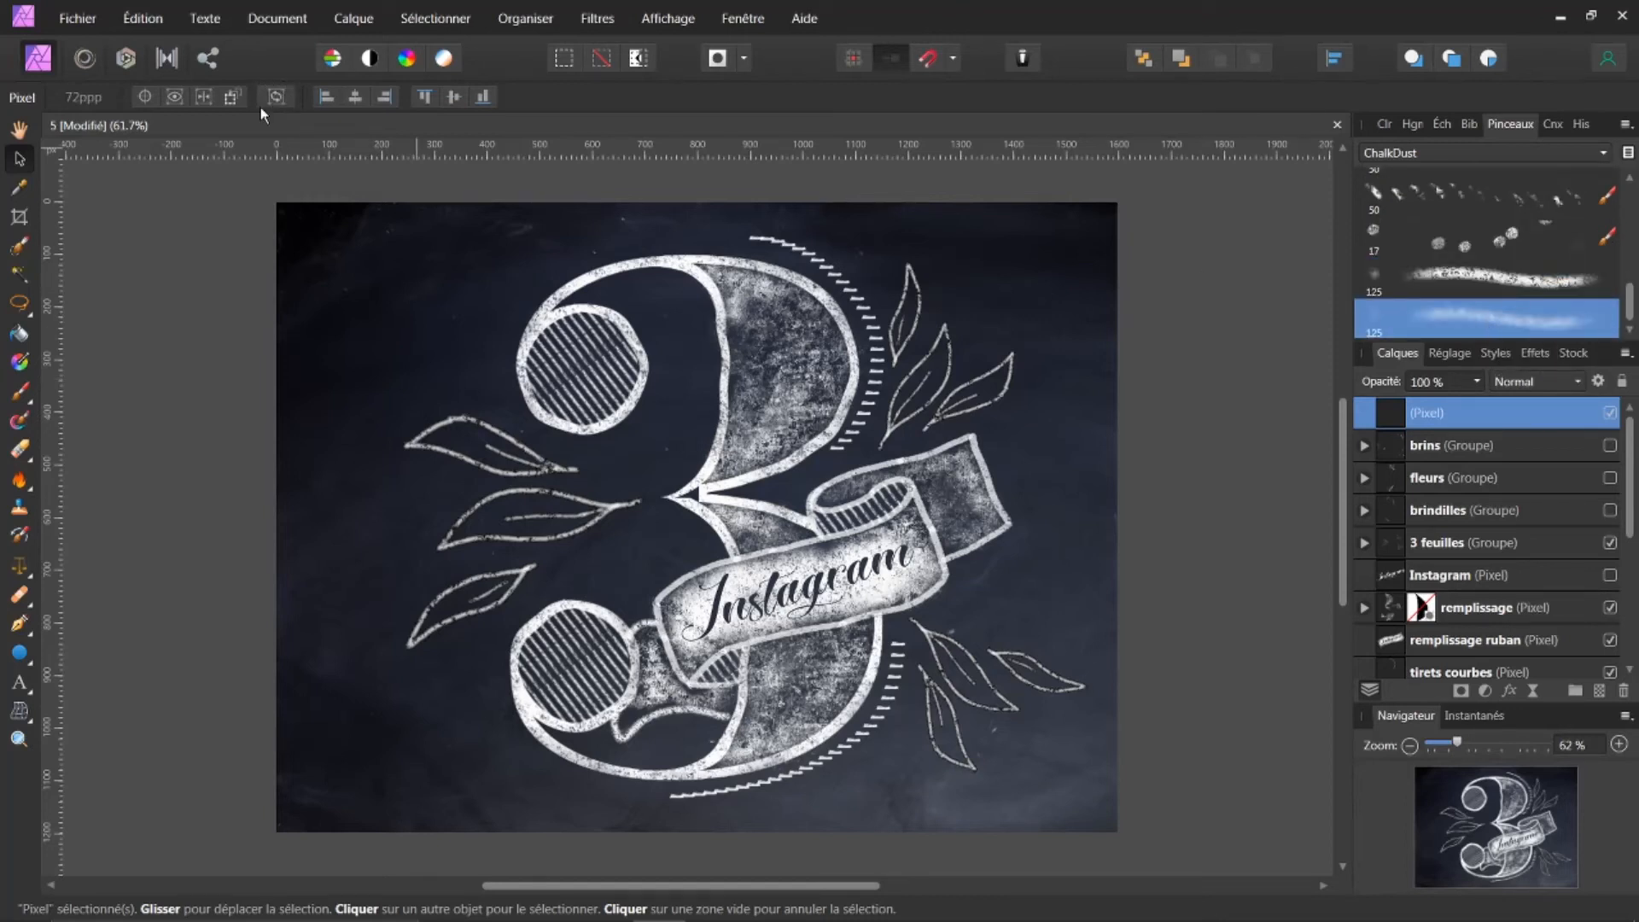
Shade the three leaves at the 3's upper right using the Paint Brush at 27% flow and 40.1 px width.
click(19, 391)
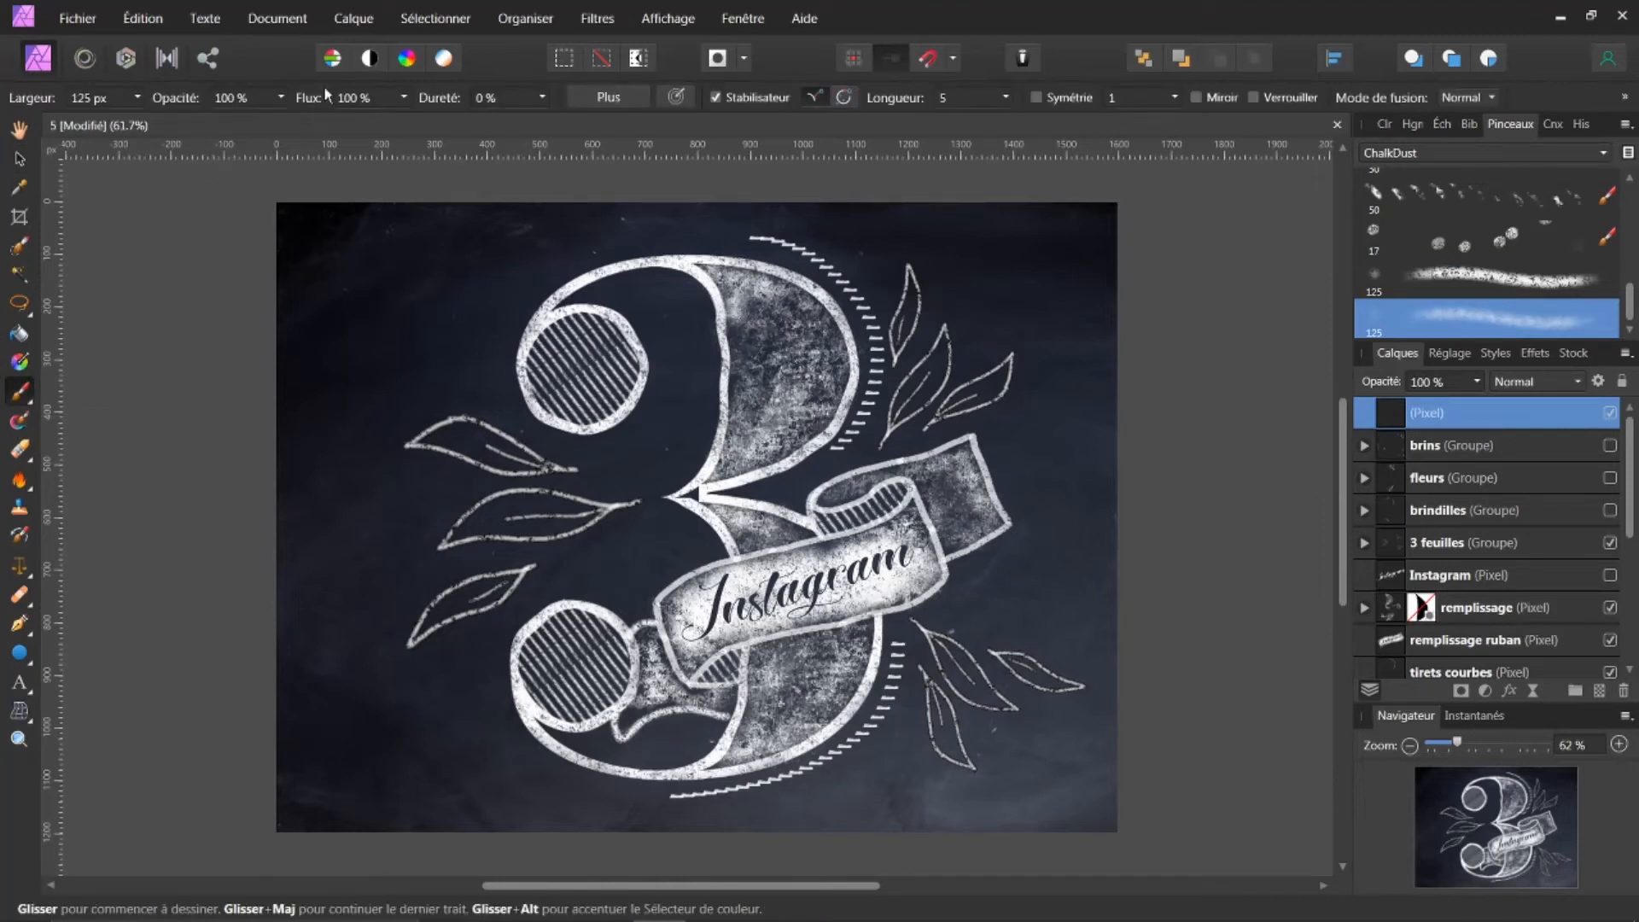
mouse_move(308, 97)
mouse_down()
mouse_move(226, 91)
mouse_move(144, 129)
mouse_up()
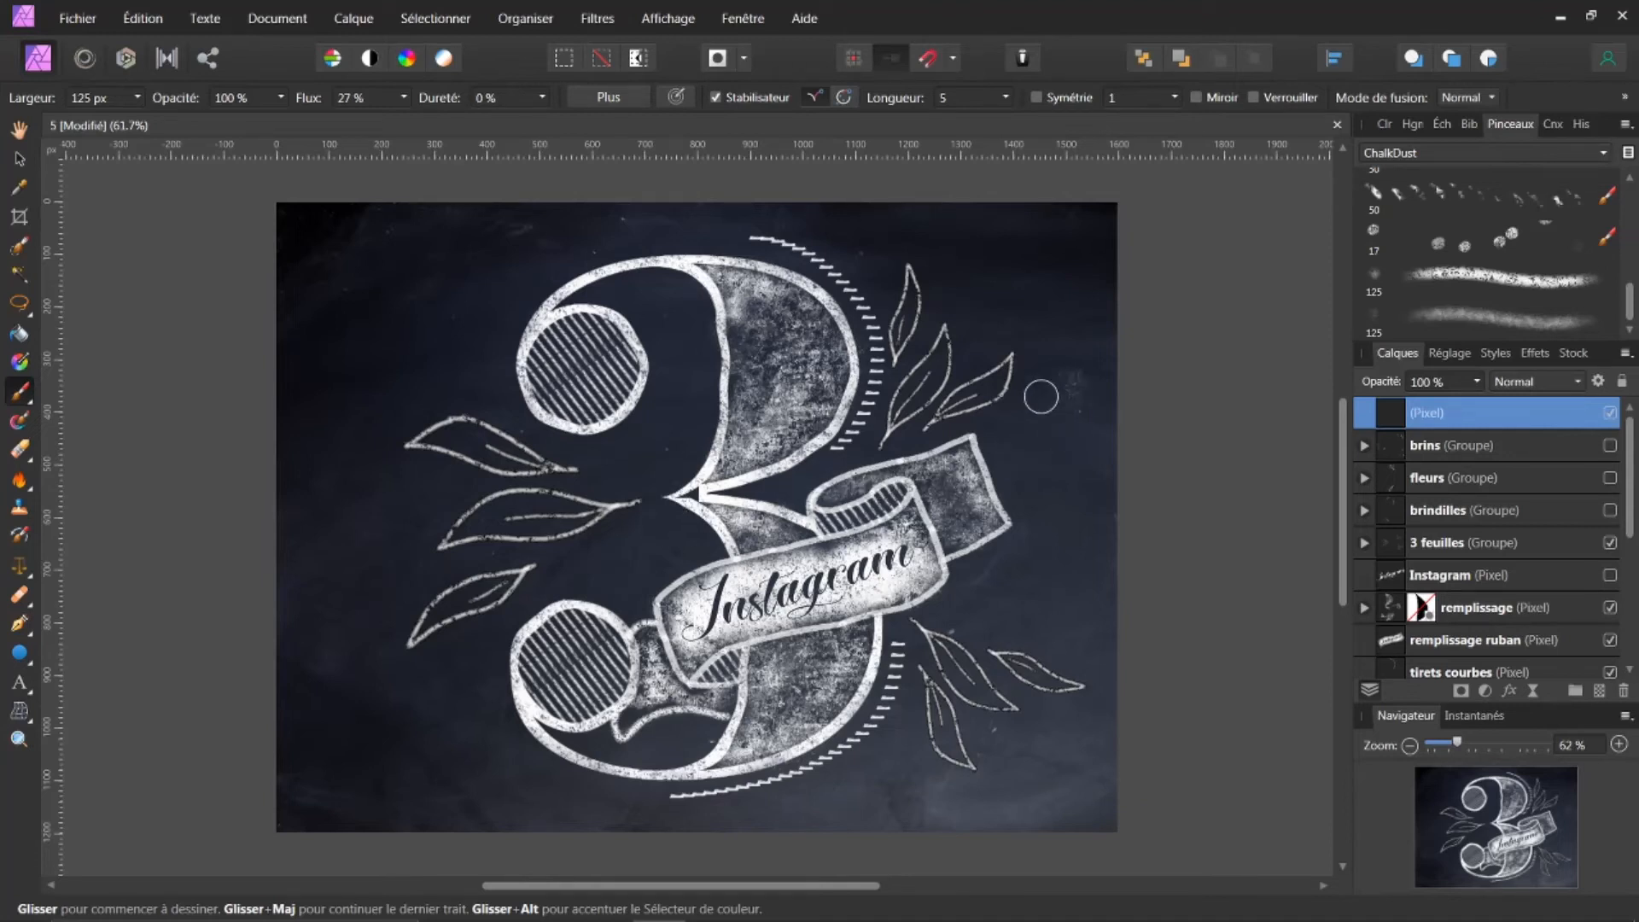
key(bracketleft)
key(bracketleft)
key(bracketleft)
key(bracketleft)
key(bracketleft)
key(bracketleft)
mouse_move(926, 397)
mouse_down()
mouse_move(914, 405)
mouse_move(933, 387)
mouse_move(893, 419)
mouse_move(984, 394)
mouse_move(971, 401)
mouse_up()
mouse_move(909, 319)
mouse_down()
mouse_move(901, 341)
mouse_move(904, 326)
mouse_up()
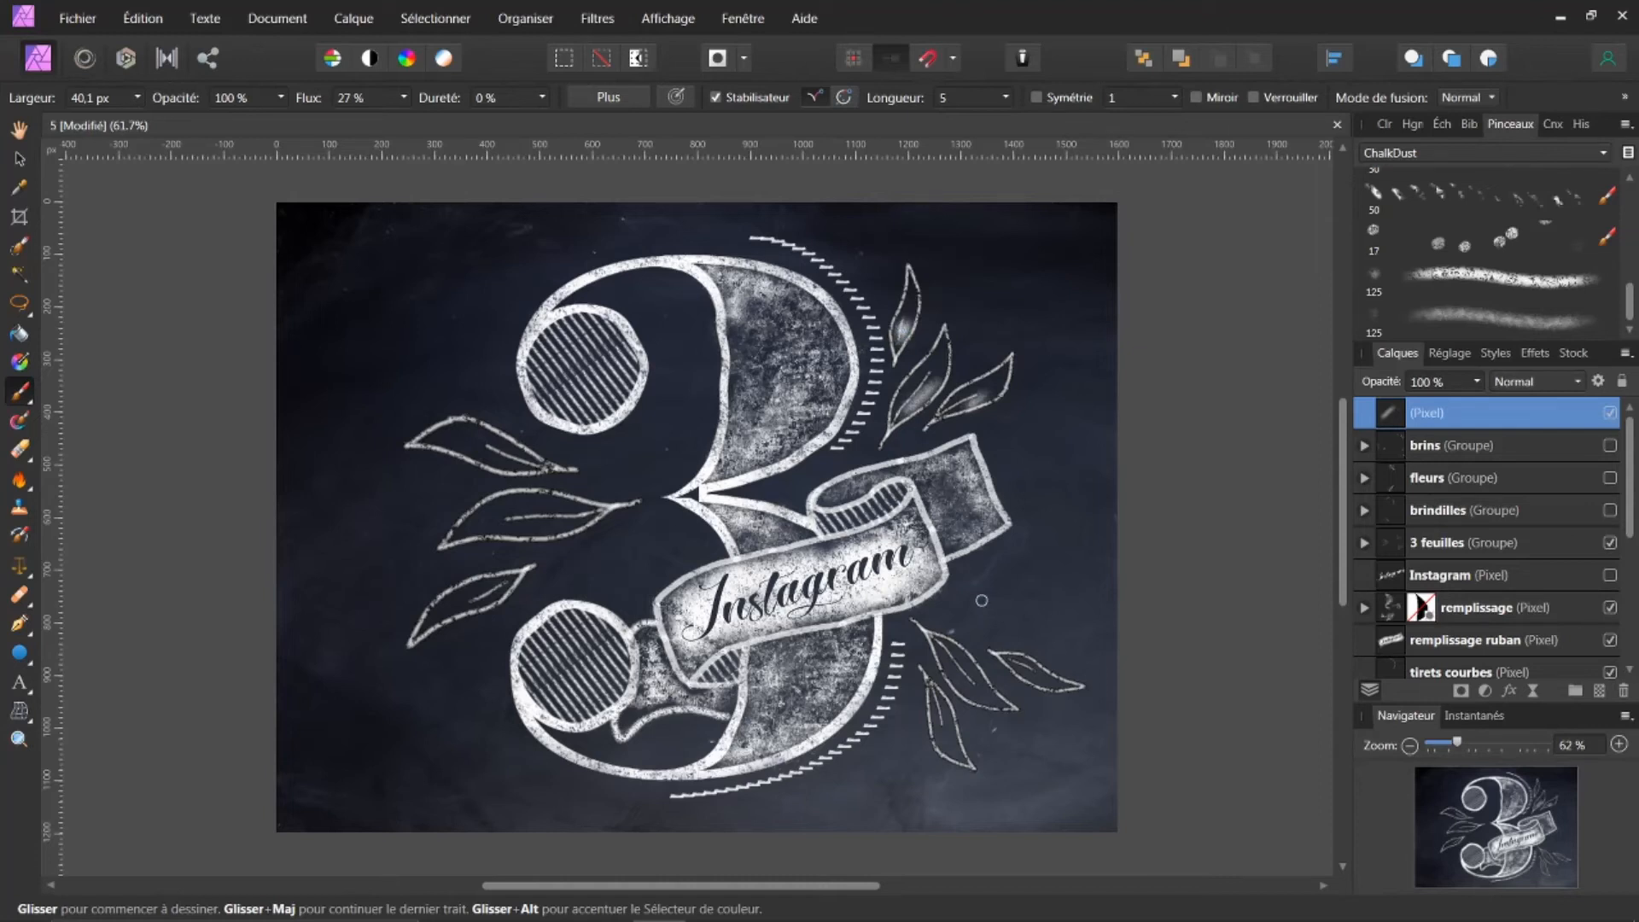
Shade the leaves at the 3's lower right and along its left side, and make the "brindilles" group visible.
mouse_move(940, 640)
mouse_down()
mouse_move(971, 666)
mouse_move(935, 695)
mouse_move(969, 711)
mouse_move(963, 686)
mouse_move(947, 726)
mouse_up()
drag(1016, 659, 1023, 666)
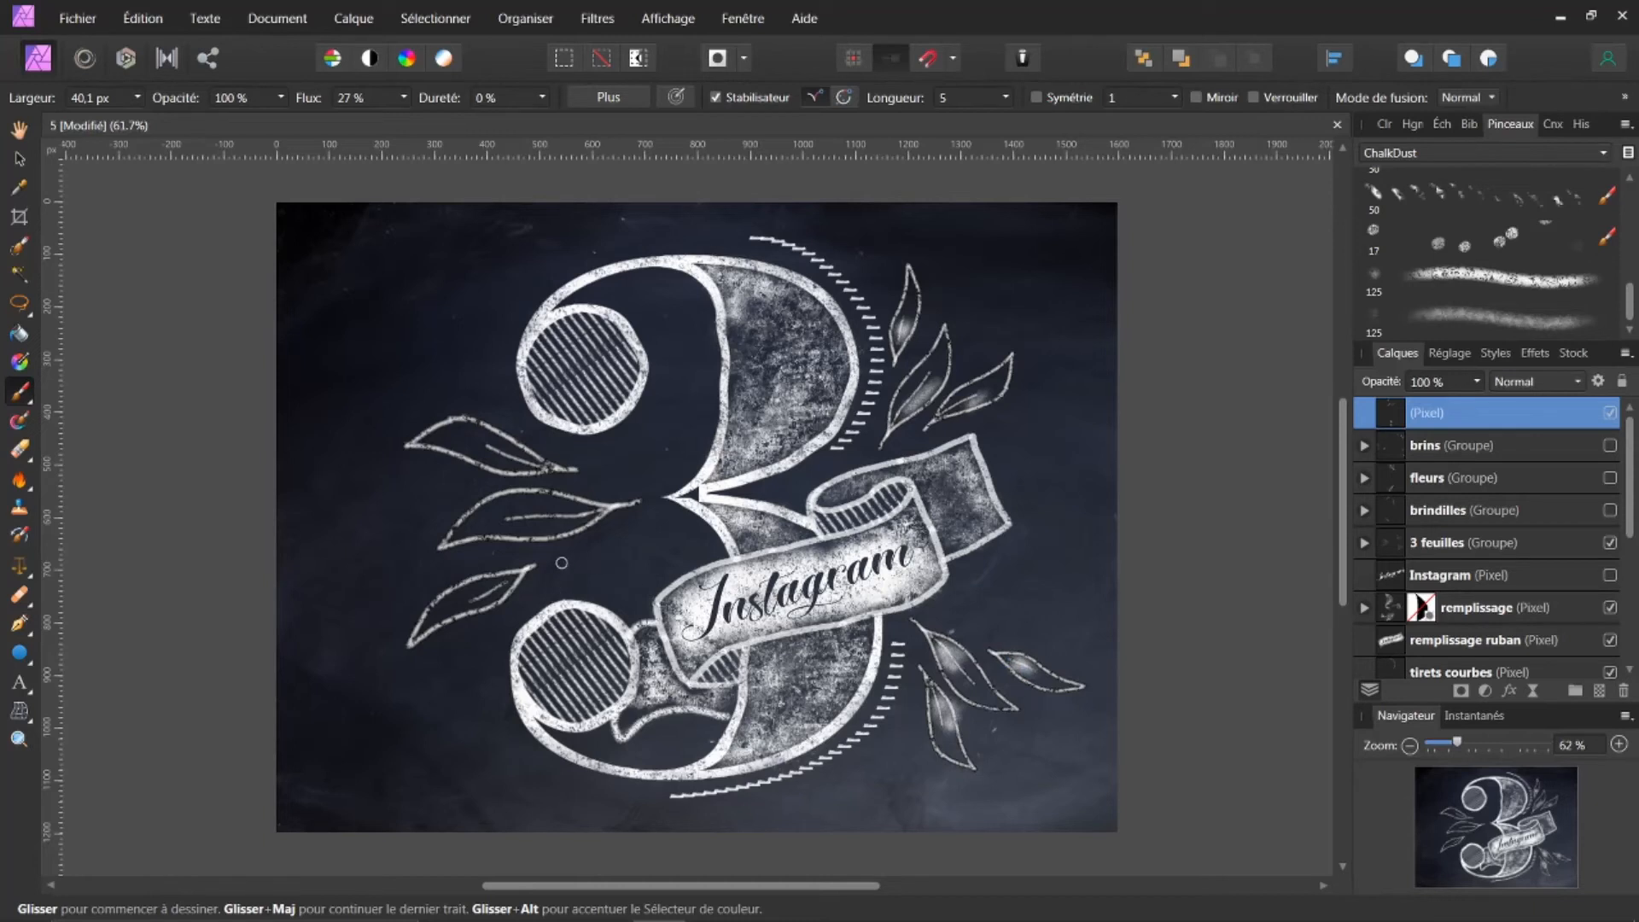
mouse_move(550, 505)
mouse_down()
mouse_move(588, 510)
mouse_move(557, 530)
mouse_move(598, 512)
mouse_up()
drag(483, 590, 524, 570)
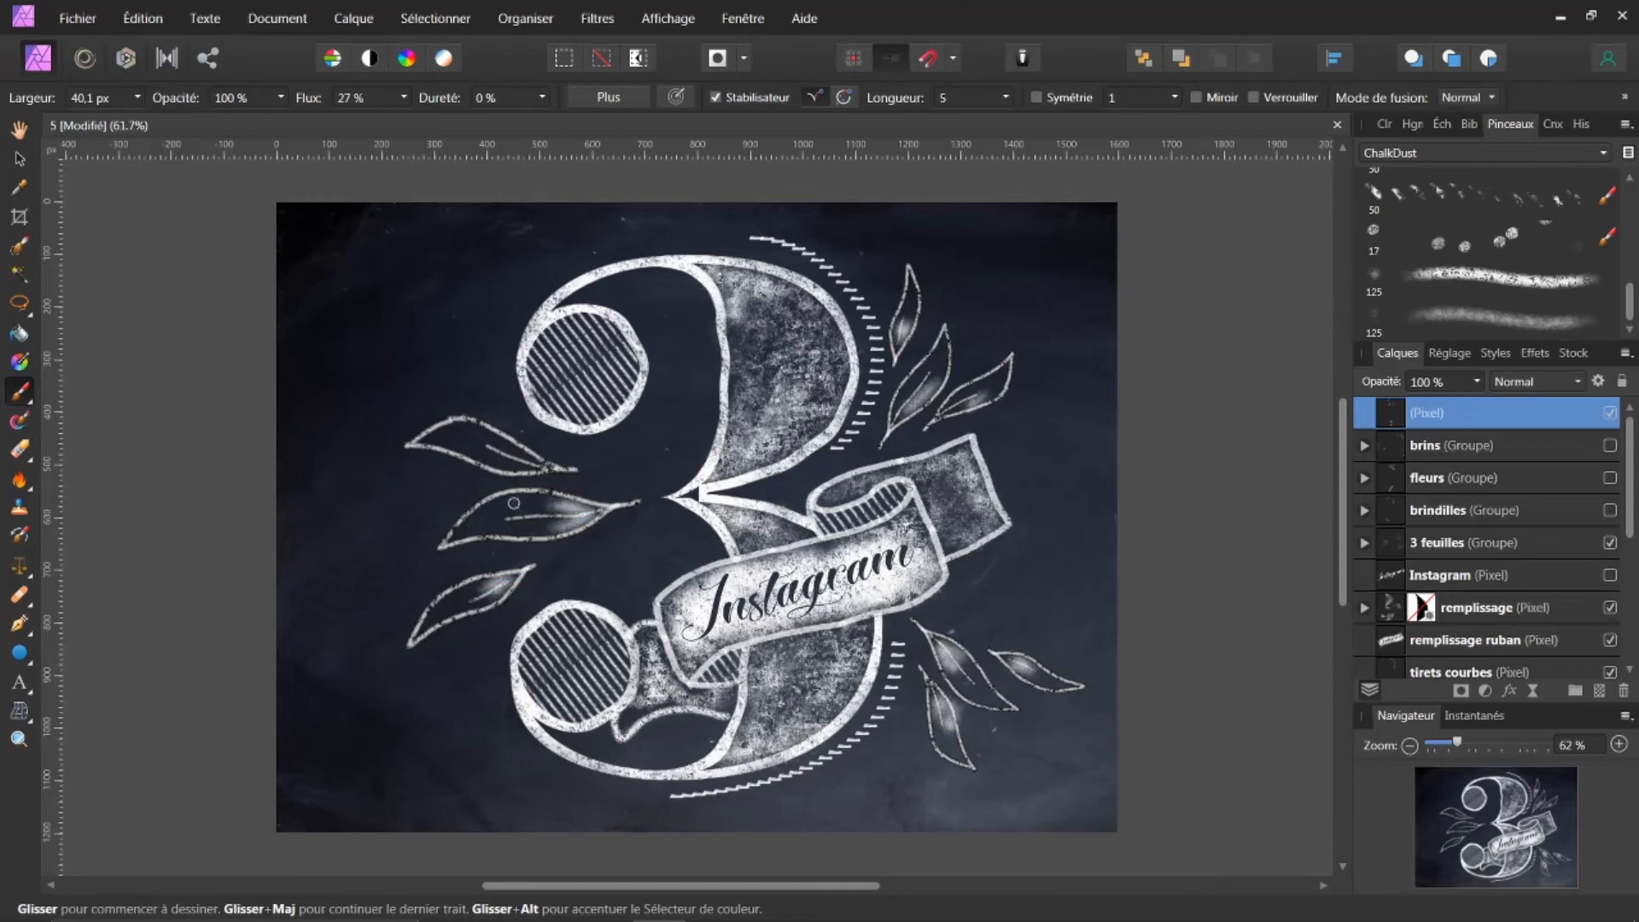
mouse_move(520, 455)
mouse_down()
mouse_move(502, 463)
mouse_move(550, 469)
mouse_up()
click(1610, 511)
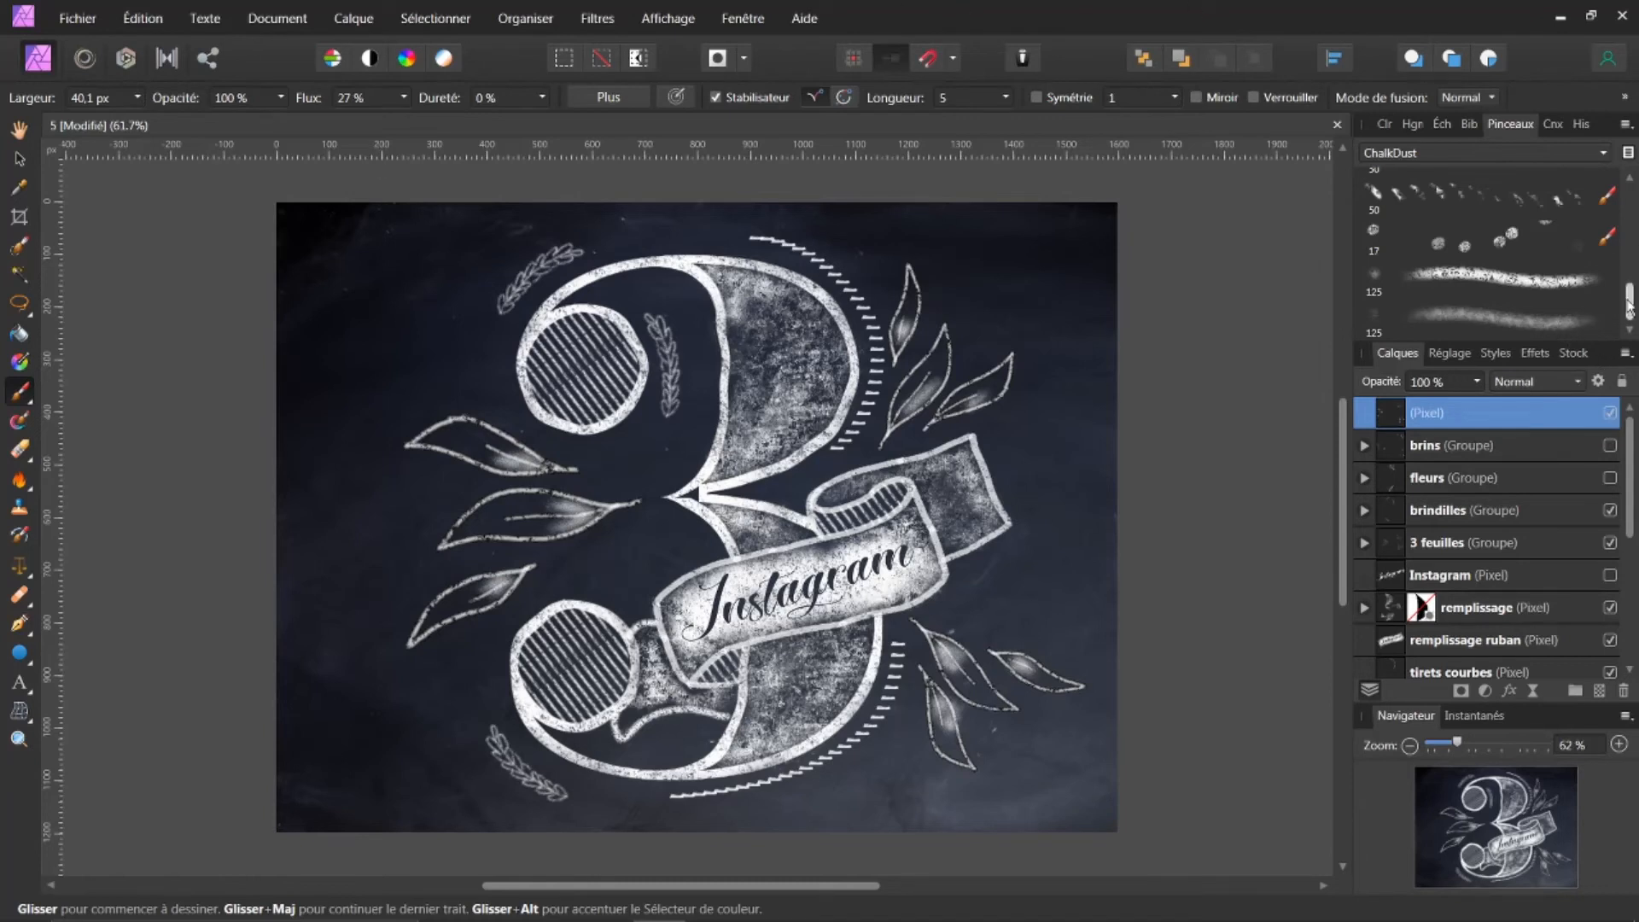
Try sketching a leafy twig below the ribbon's tail on a new pixel layer with the 15.1 px Cloth Eraser brush, and delete that layer.
click(1568, 282)
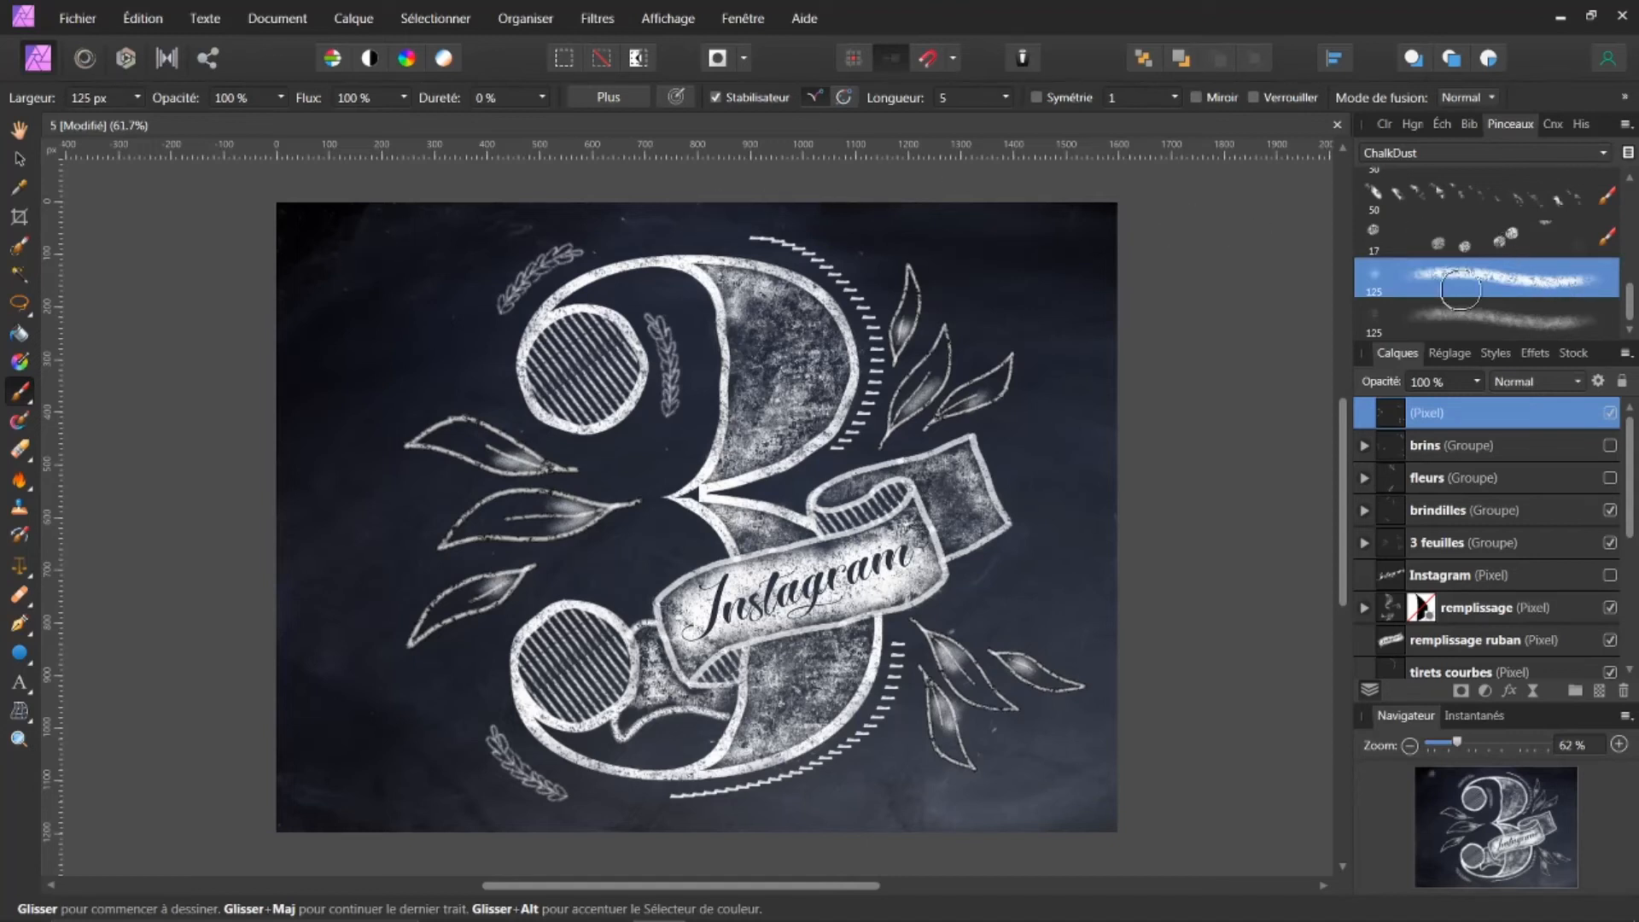
click(1613, 416)
click(1603, 692)
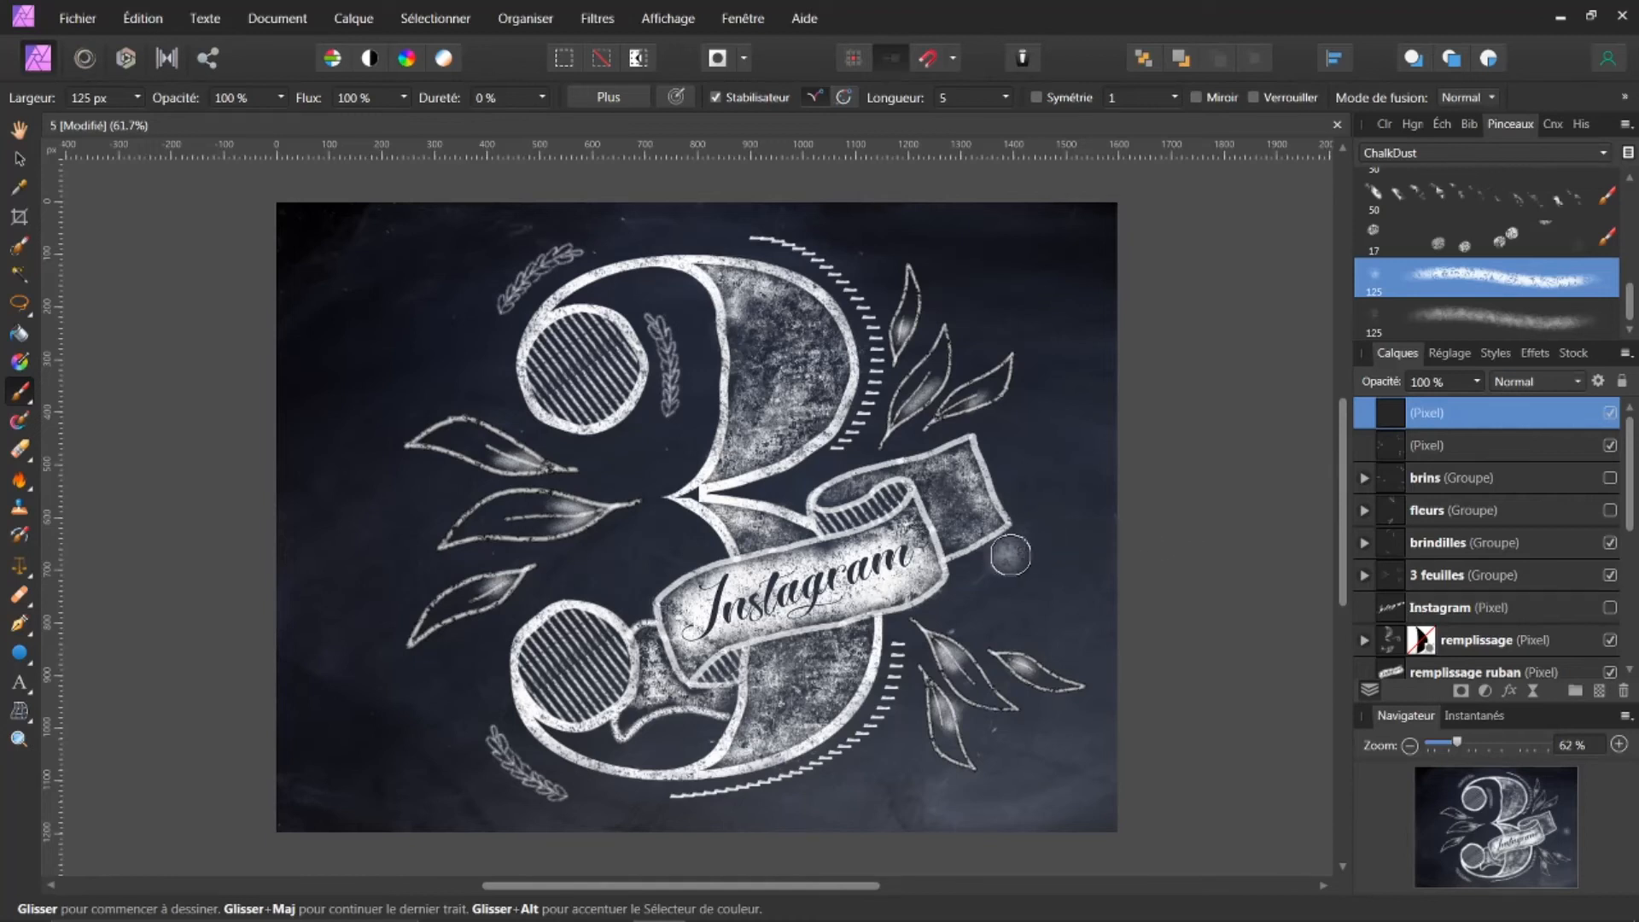
key(bracketleft)
key(bracketleft)
key(bracketleft)
key(bracketleft)
key(bracketleft)
key(bracketleft)
key(bracketleft)
key(bracketleft)
key(bracketleft)
key(bracketleft)
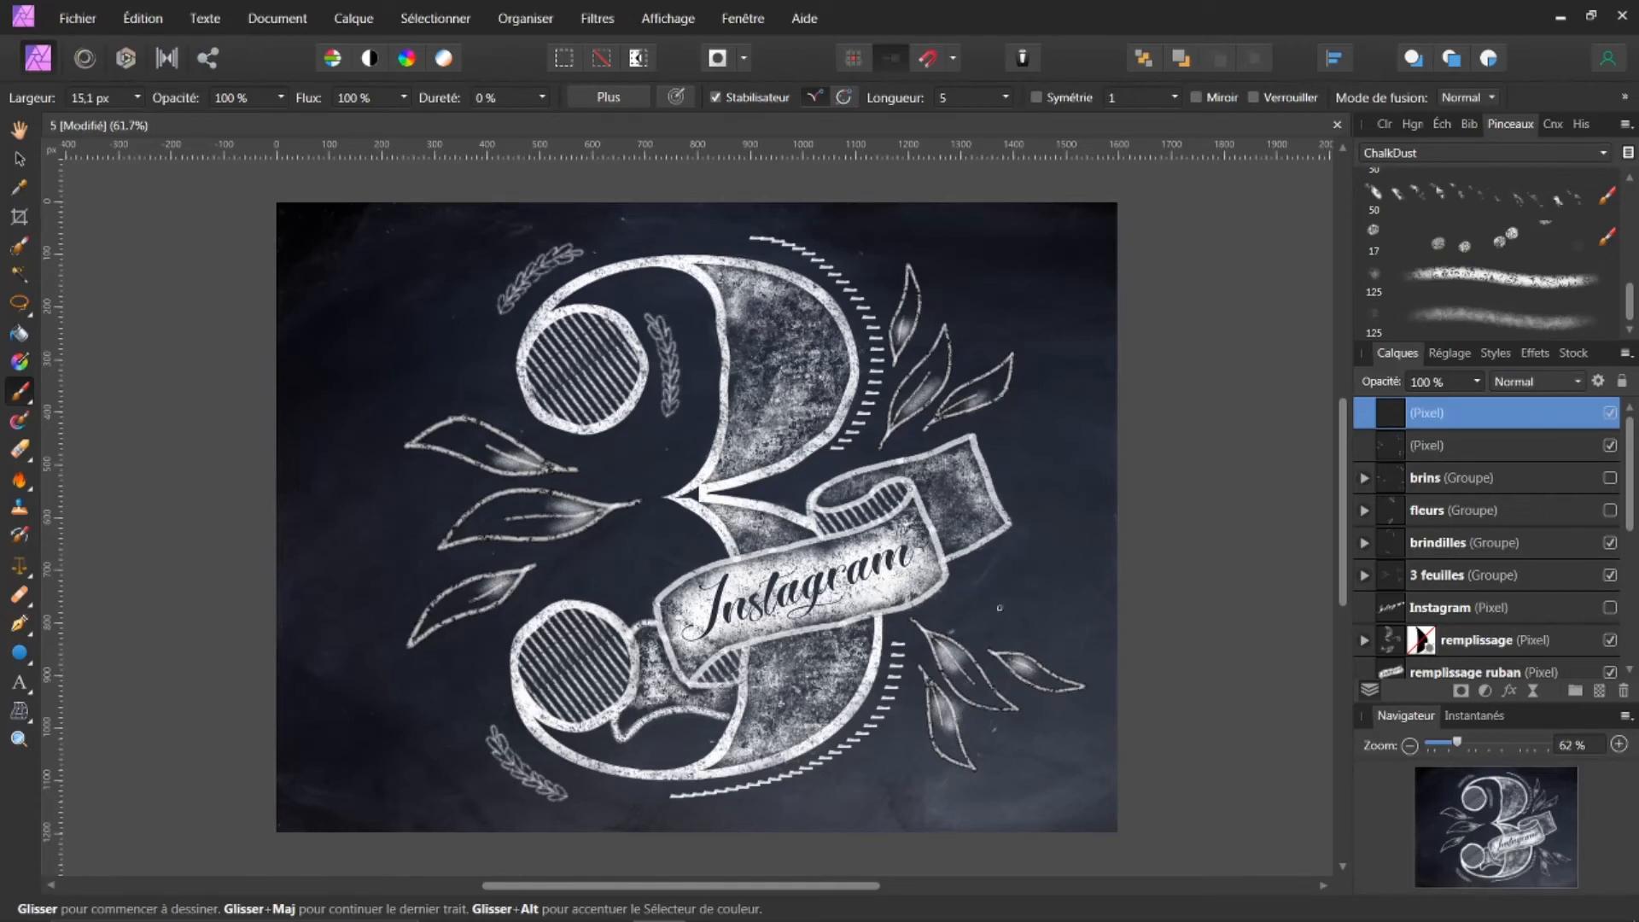
drag(993, 624, 1060, 532)
drag(990, 602, 1059, 523)
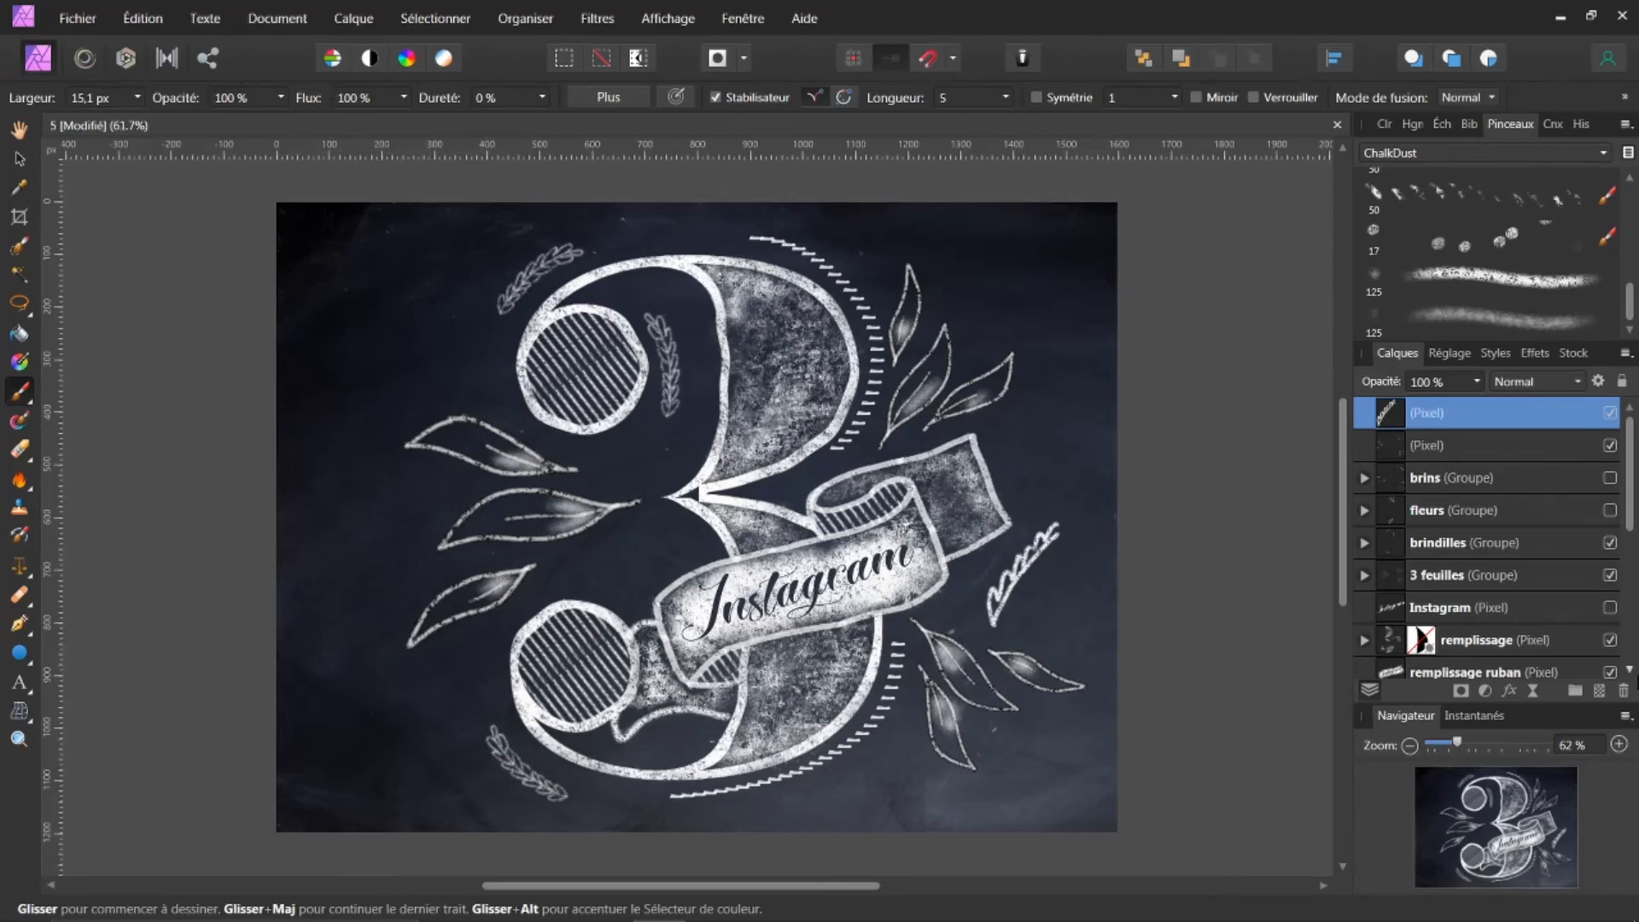
click(1625, 691)
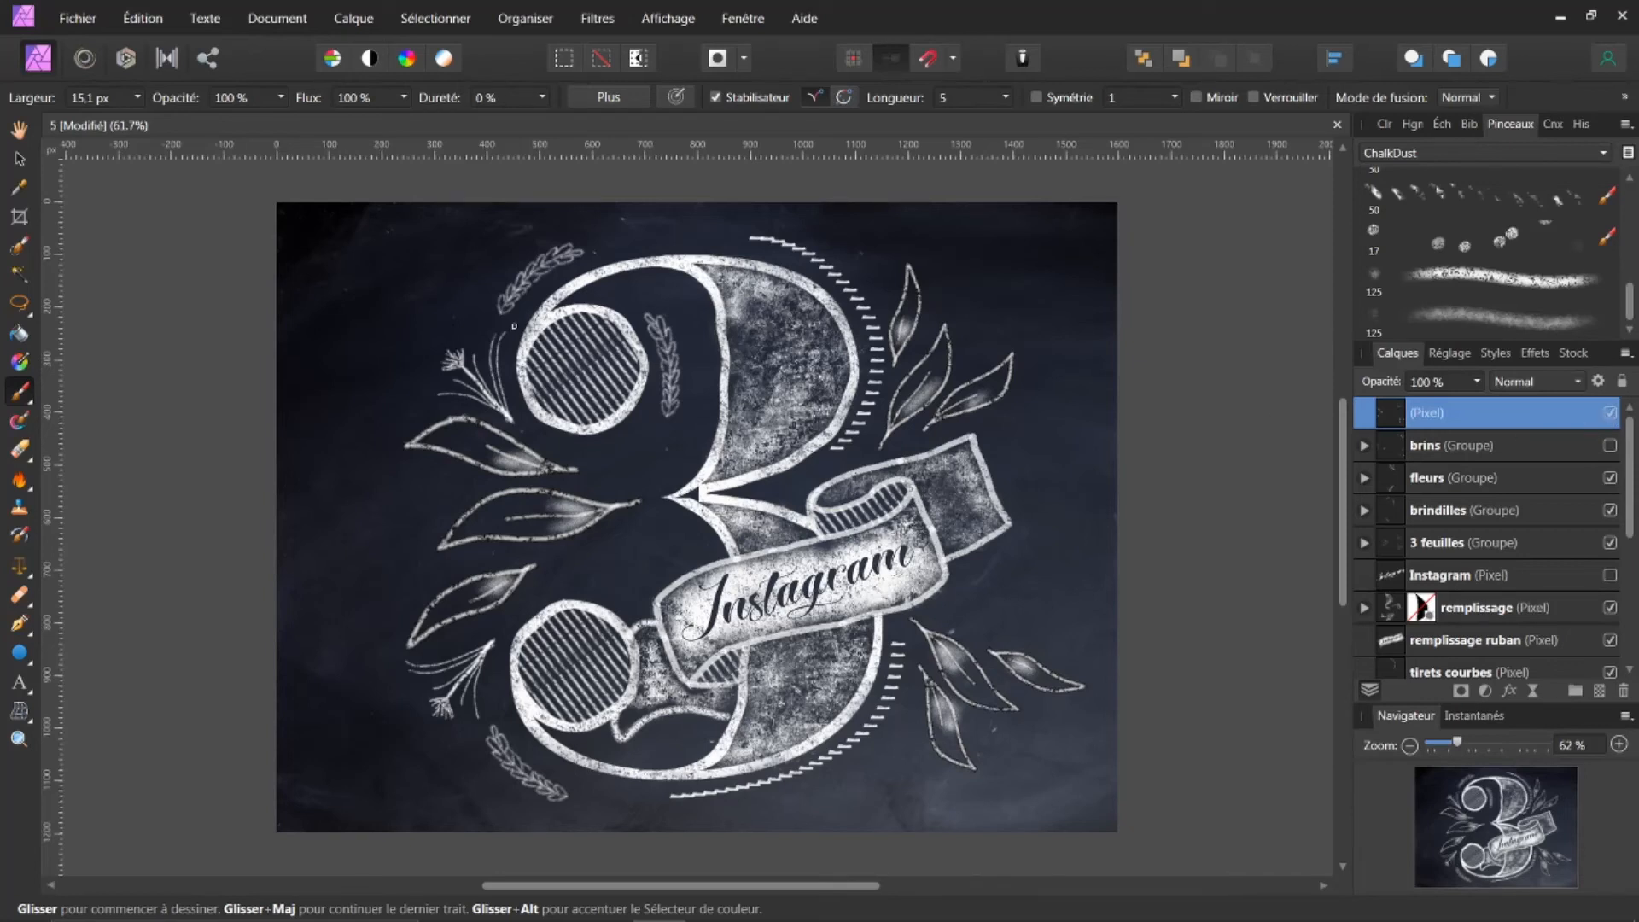
Make the "brins" group visible to show the small sprigs between the leaves.
scroll(351, 307, up, 5)
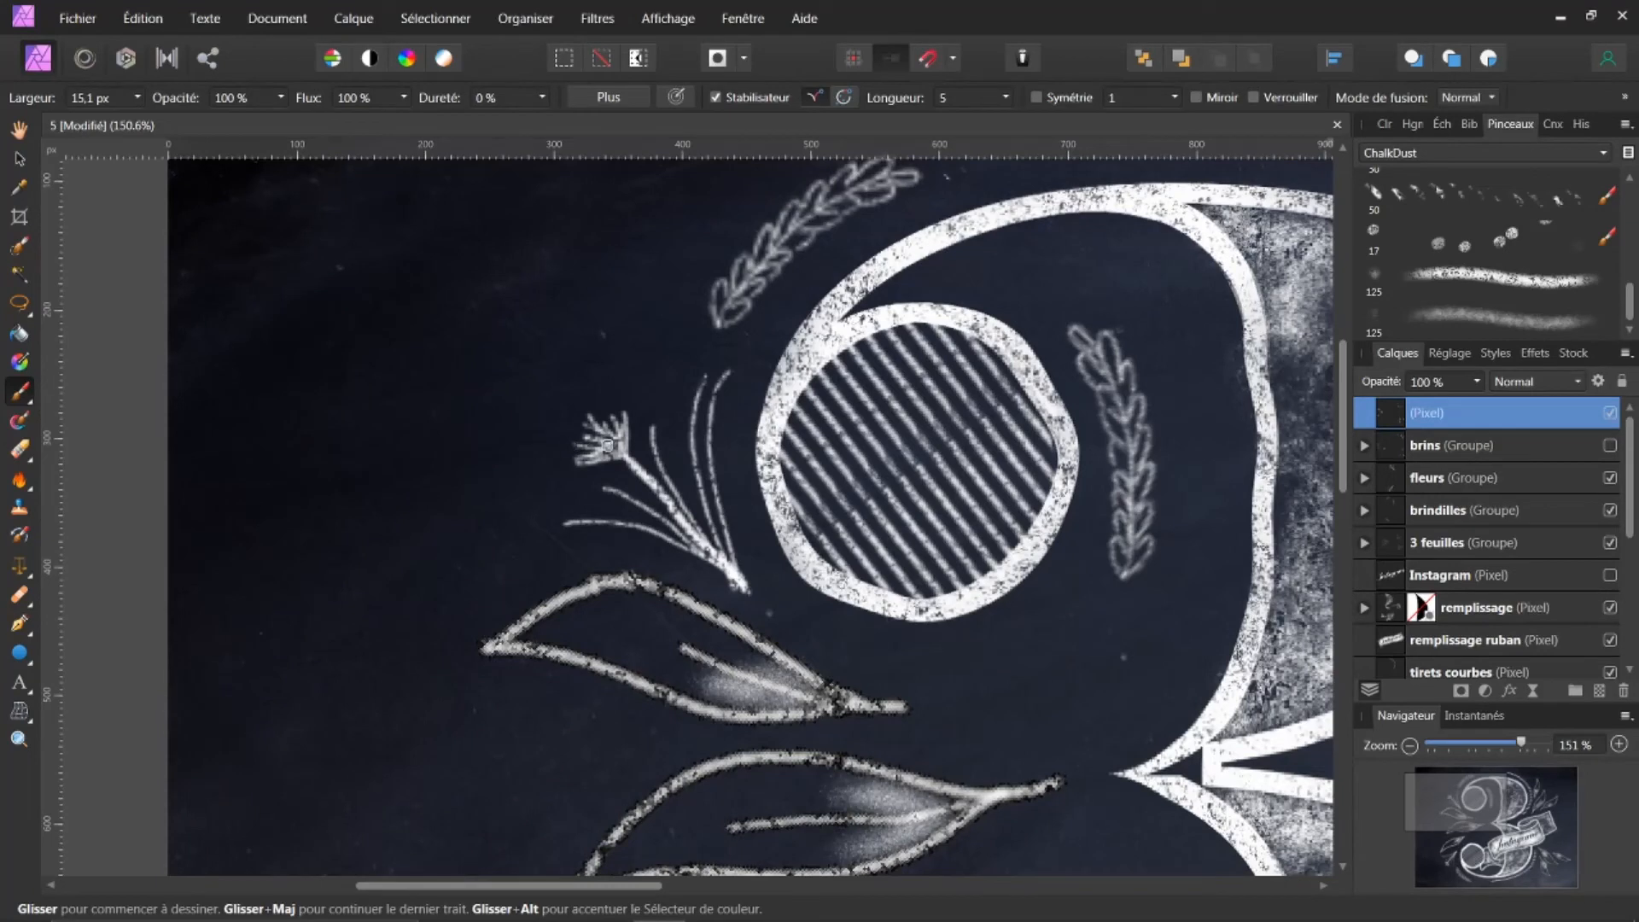
scroll(842, 447, down, 5)
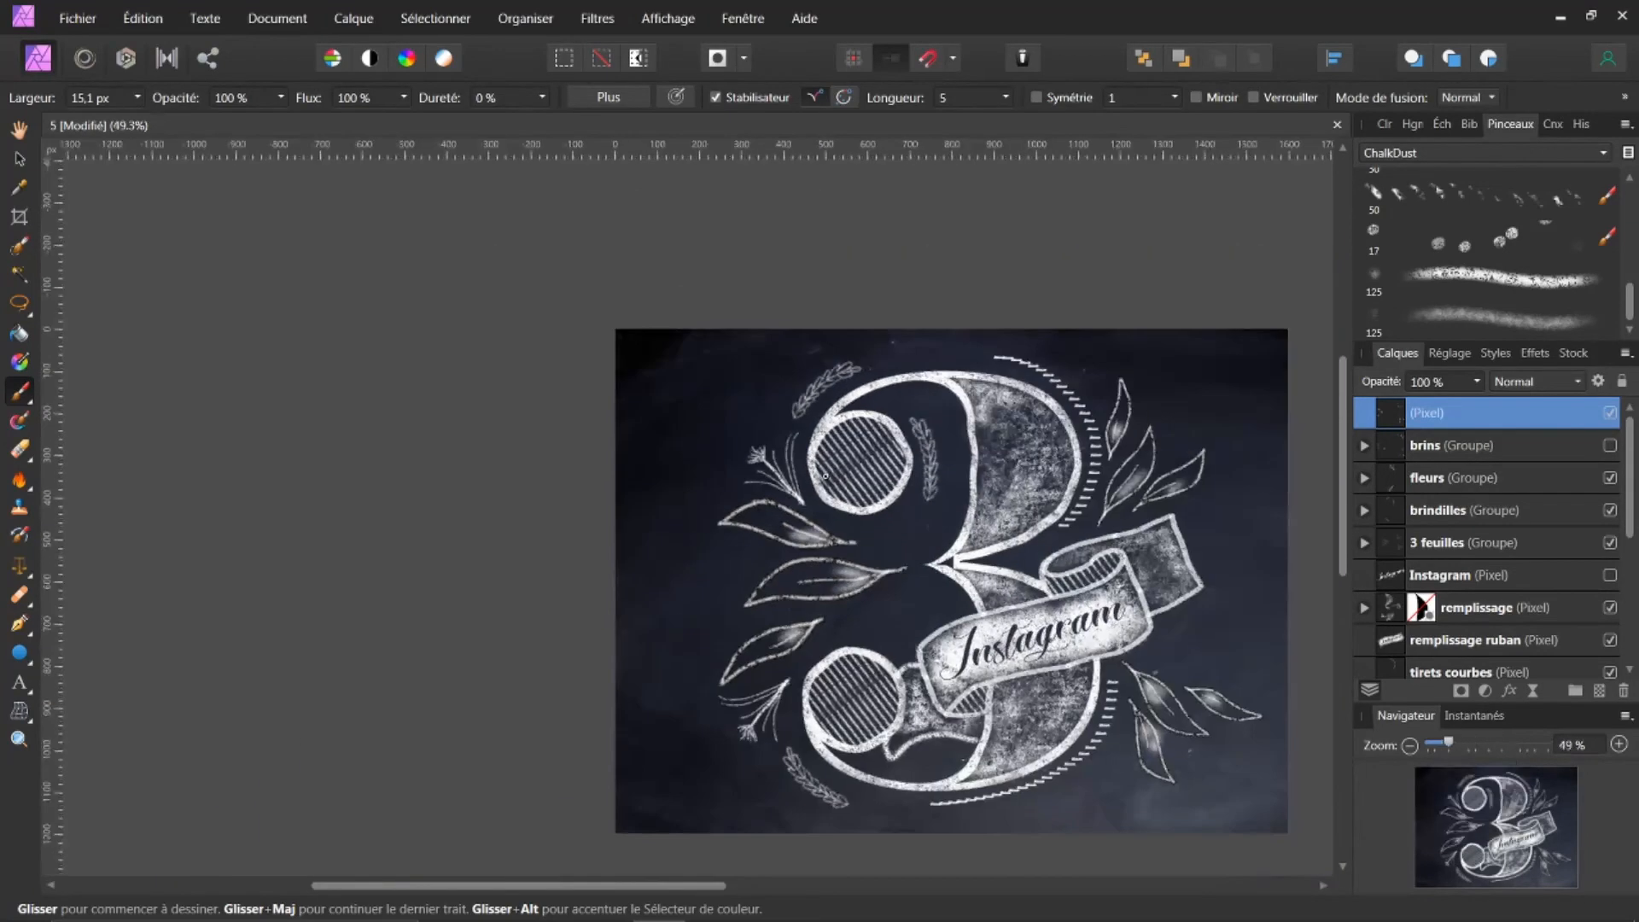
drag(637, 887, 743, 909)
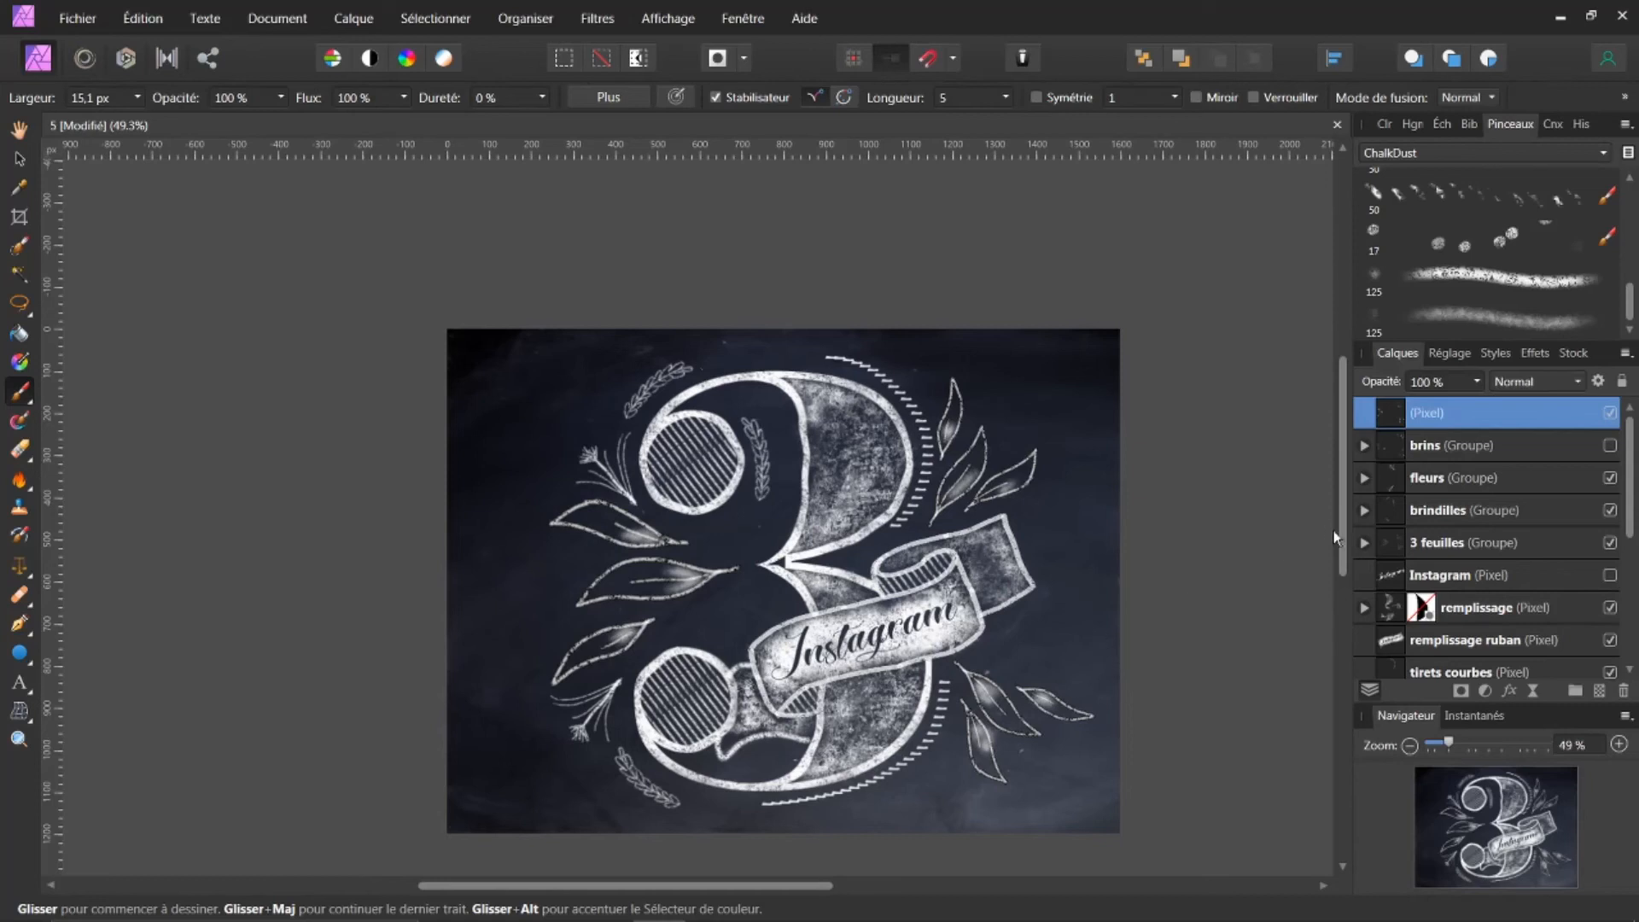
drag(1338, 538, 1311, 639)
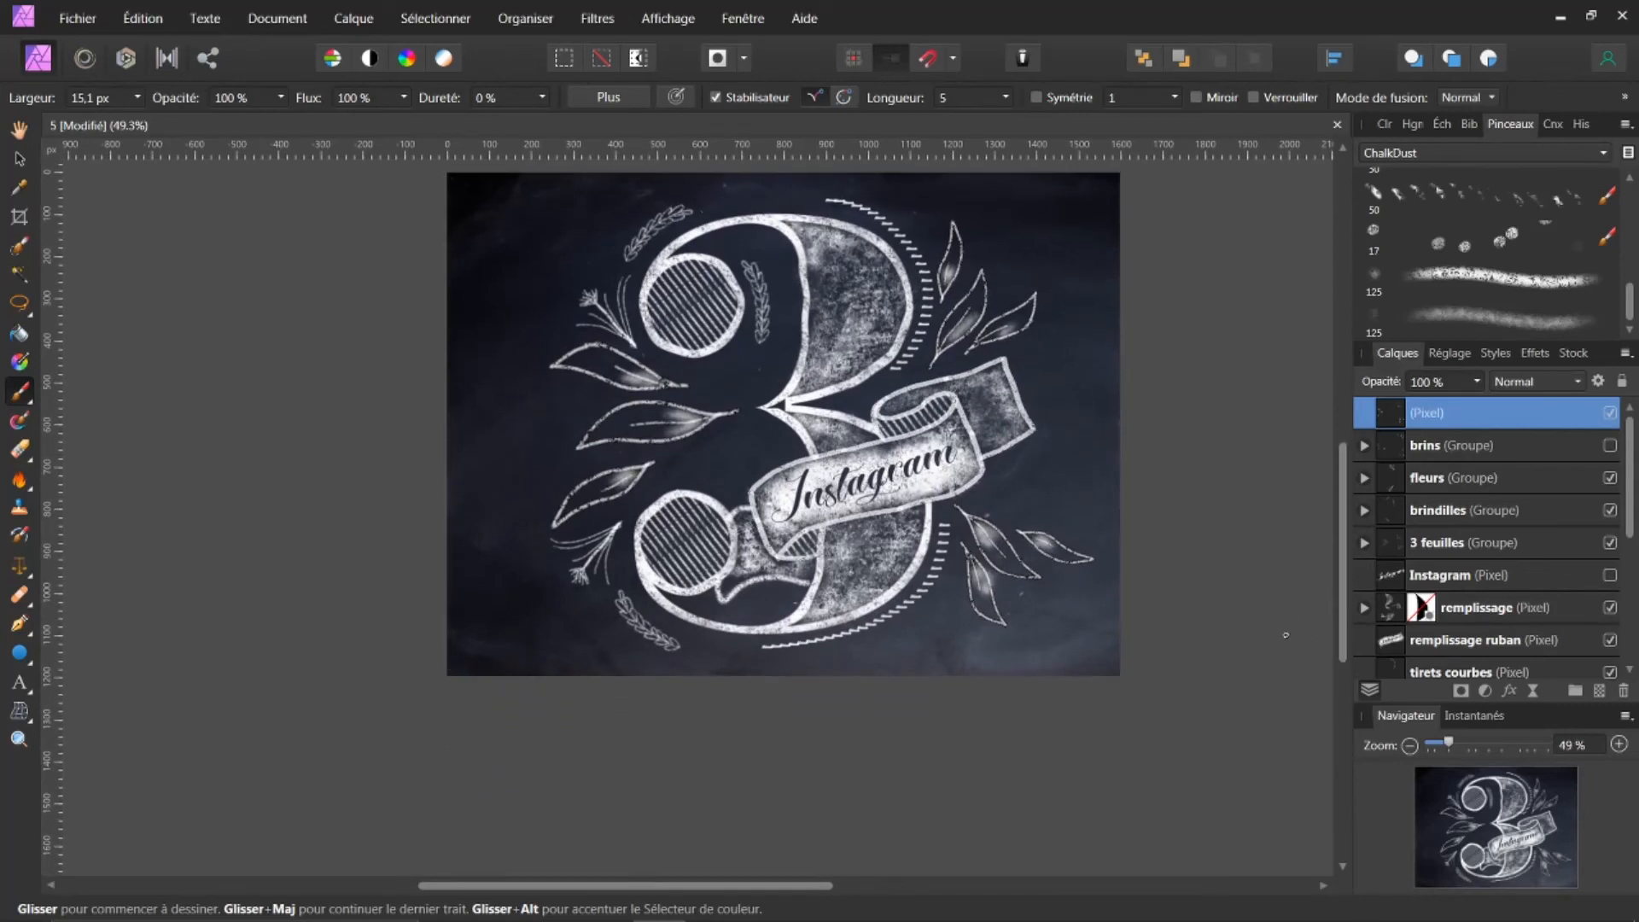
click(1610, 446)
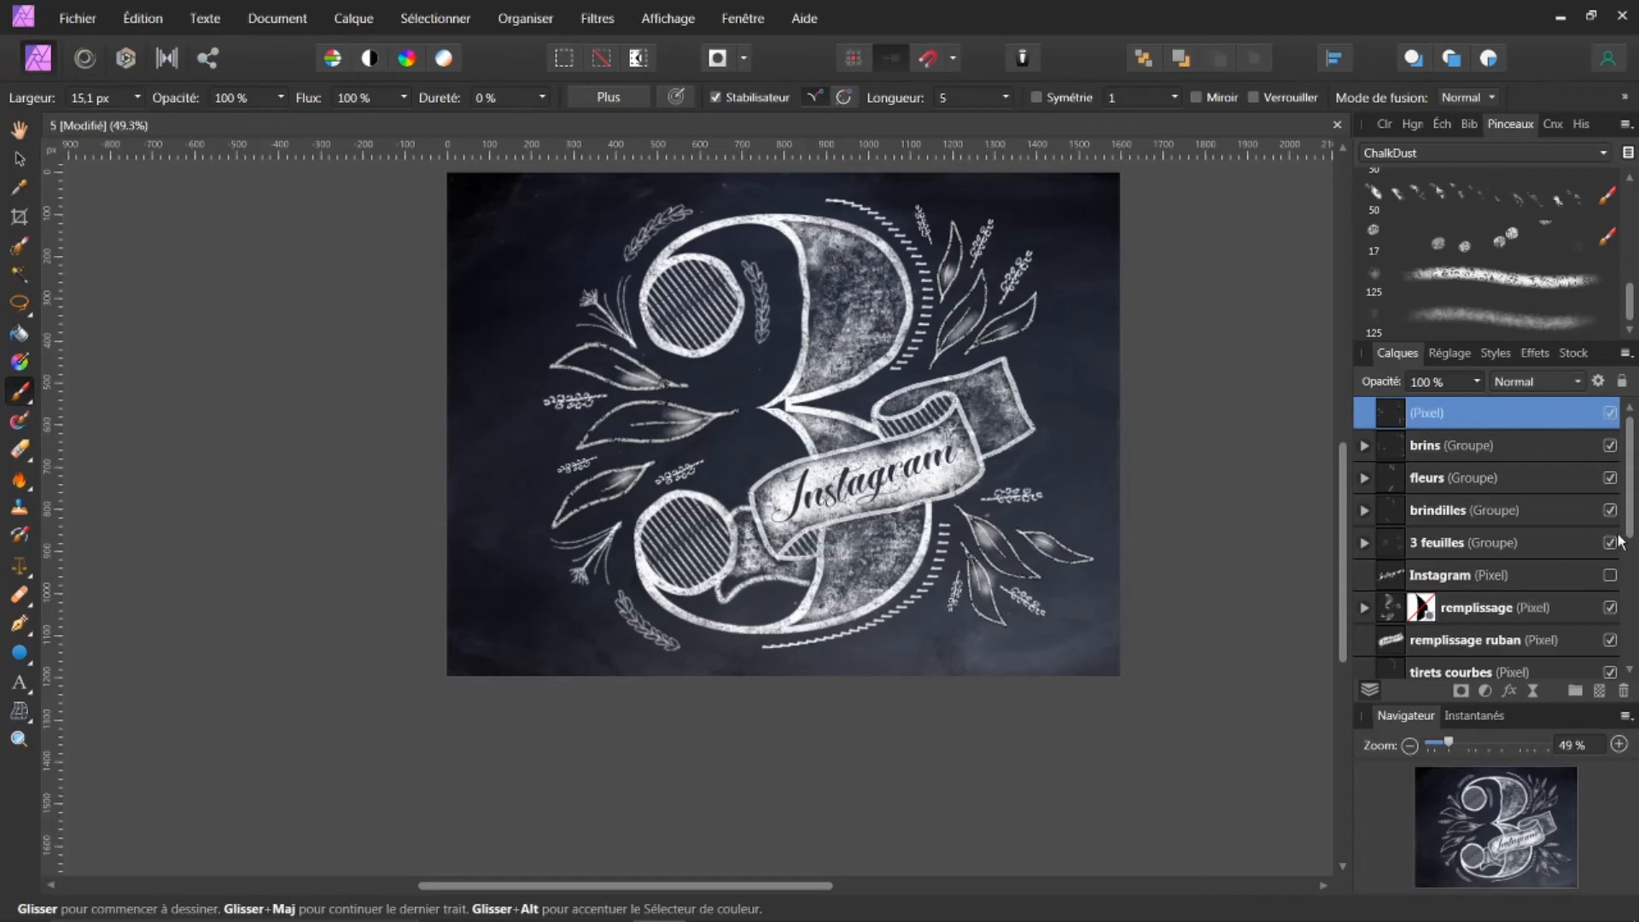
Add another pixel layer at the top of the stack and choose the ChalkDust brush that paints separate round dots.
drag(1631, 523, 1633, 478)
click(1600, 691)
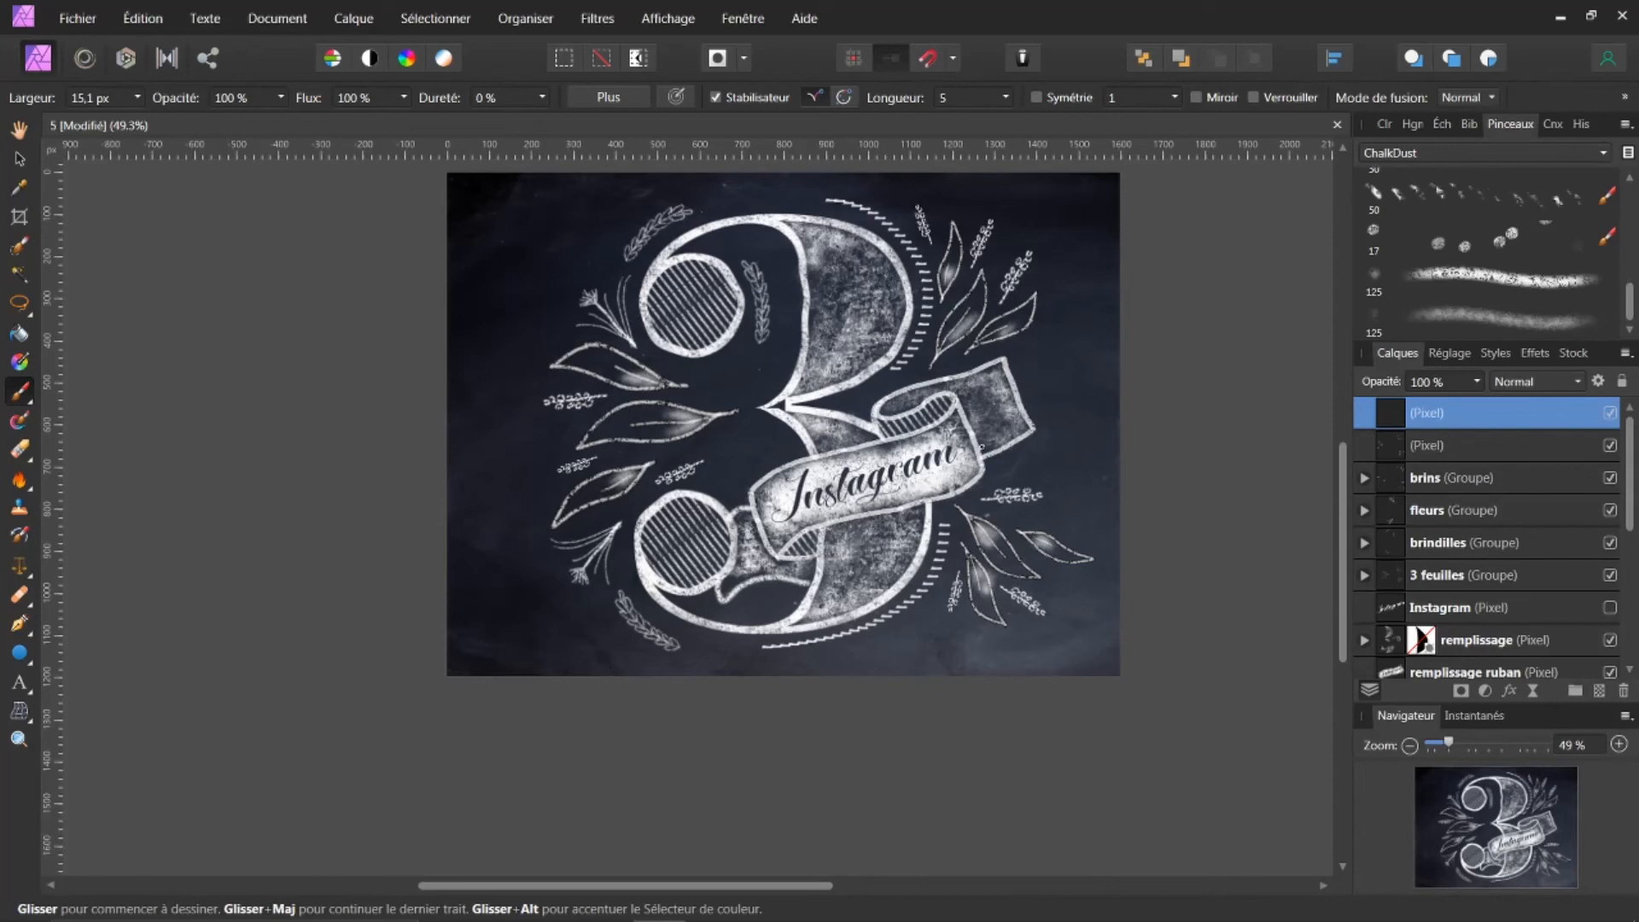
scroll(890, 394, up, 2)
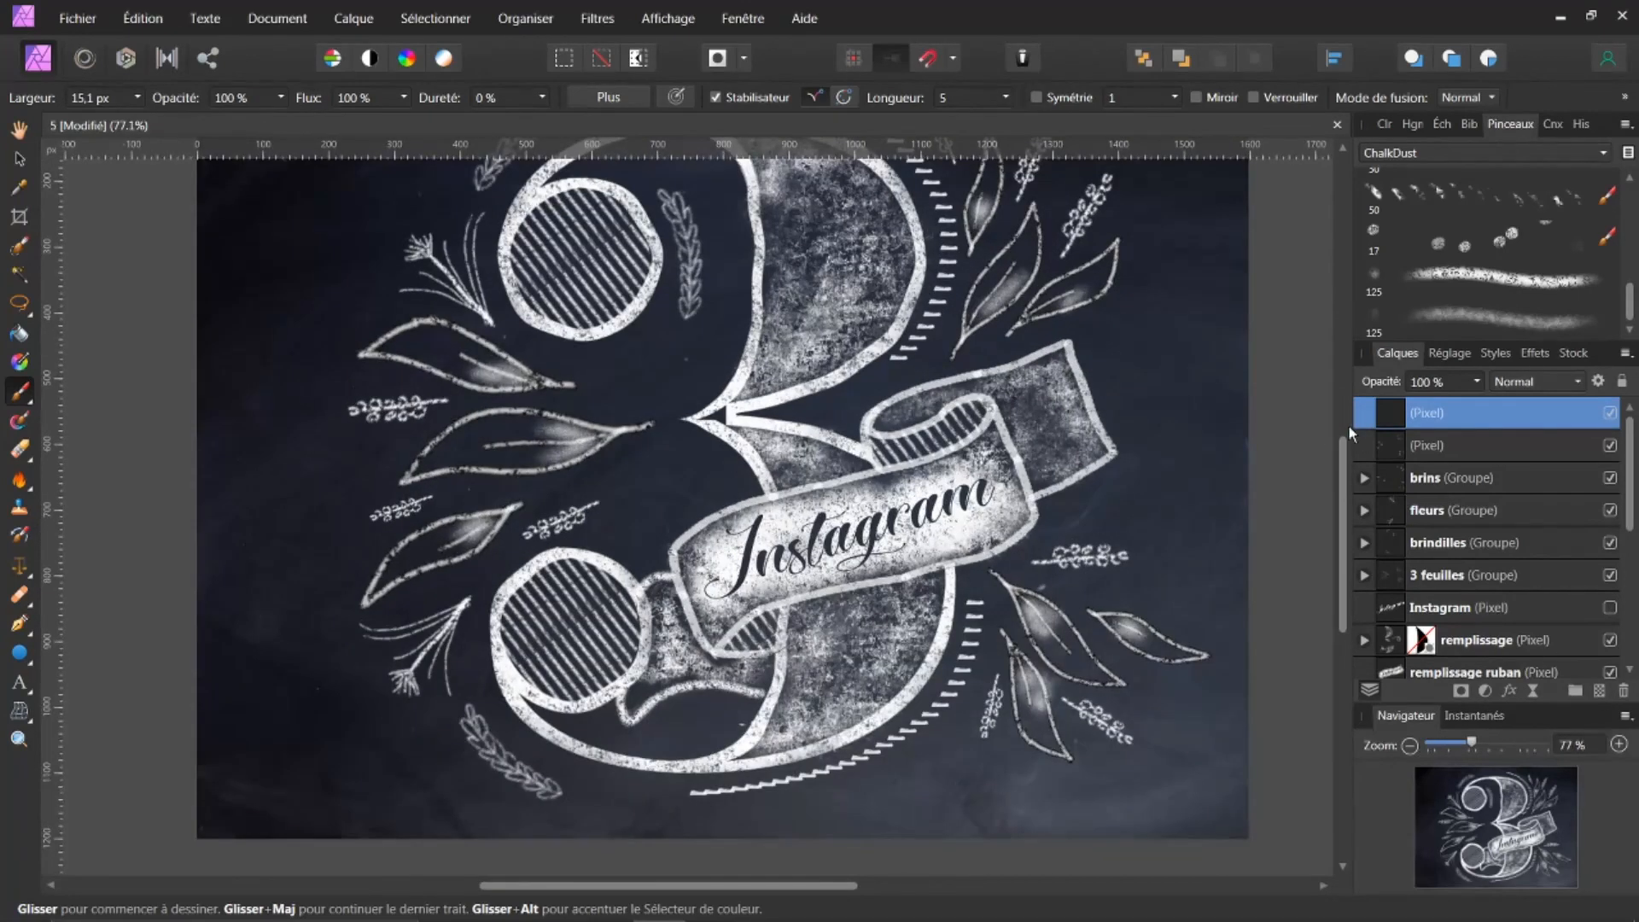
drag(1345, 478, 1343, 439)
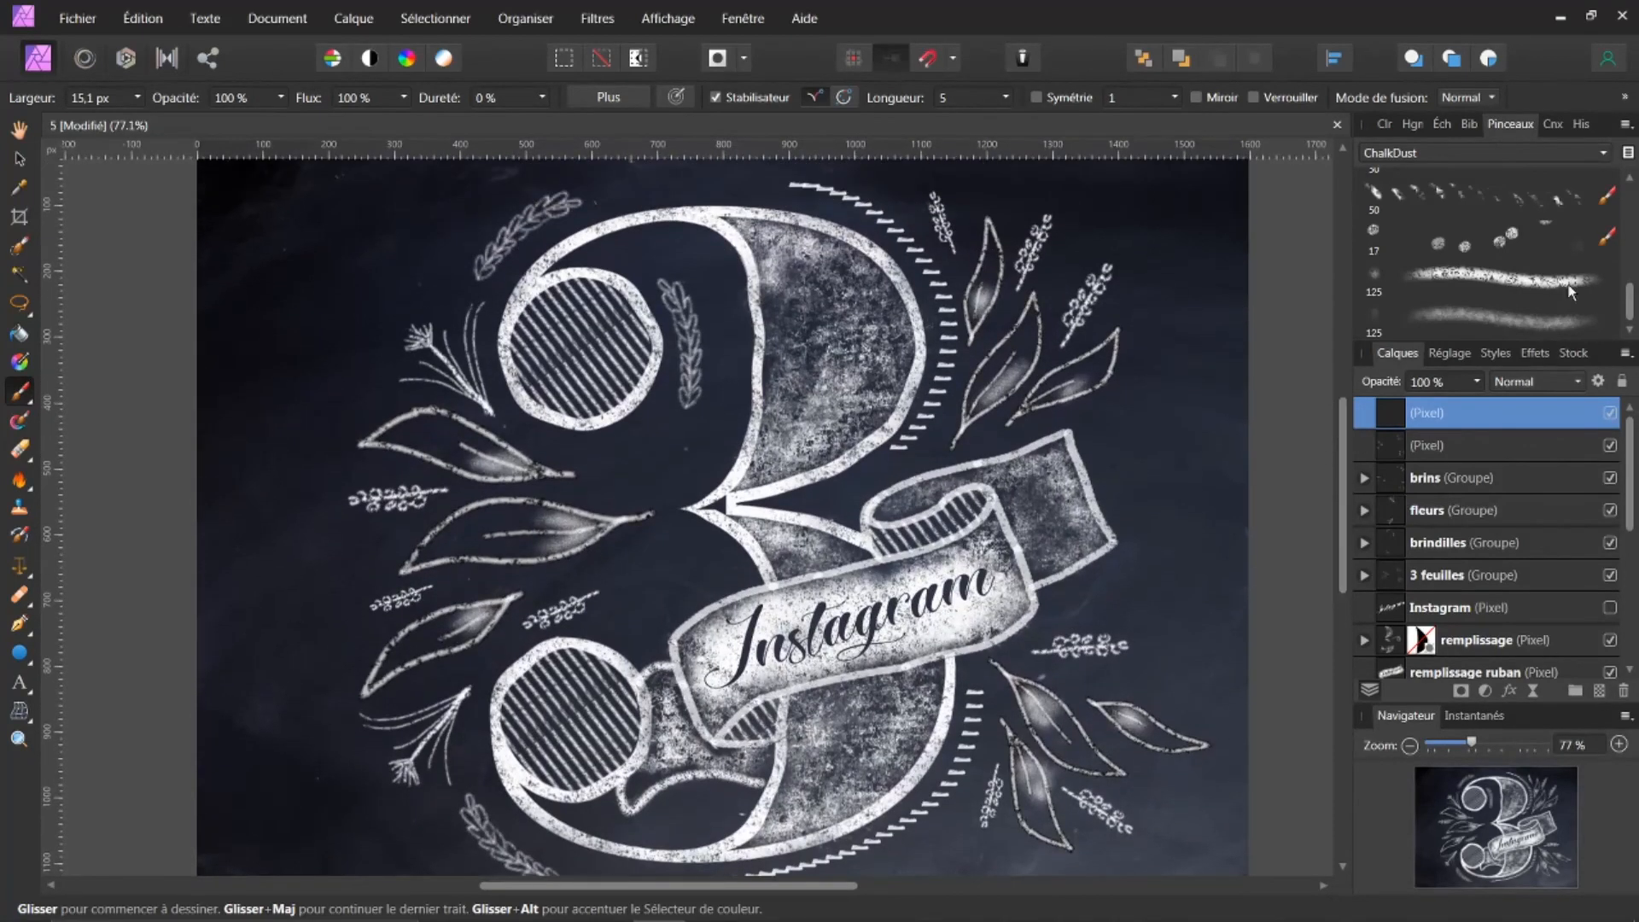
drag(1631, 295, 1634, 271)
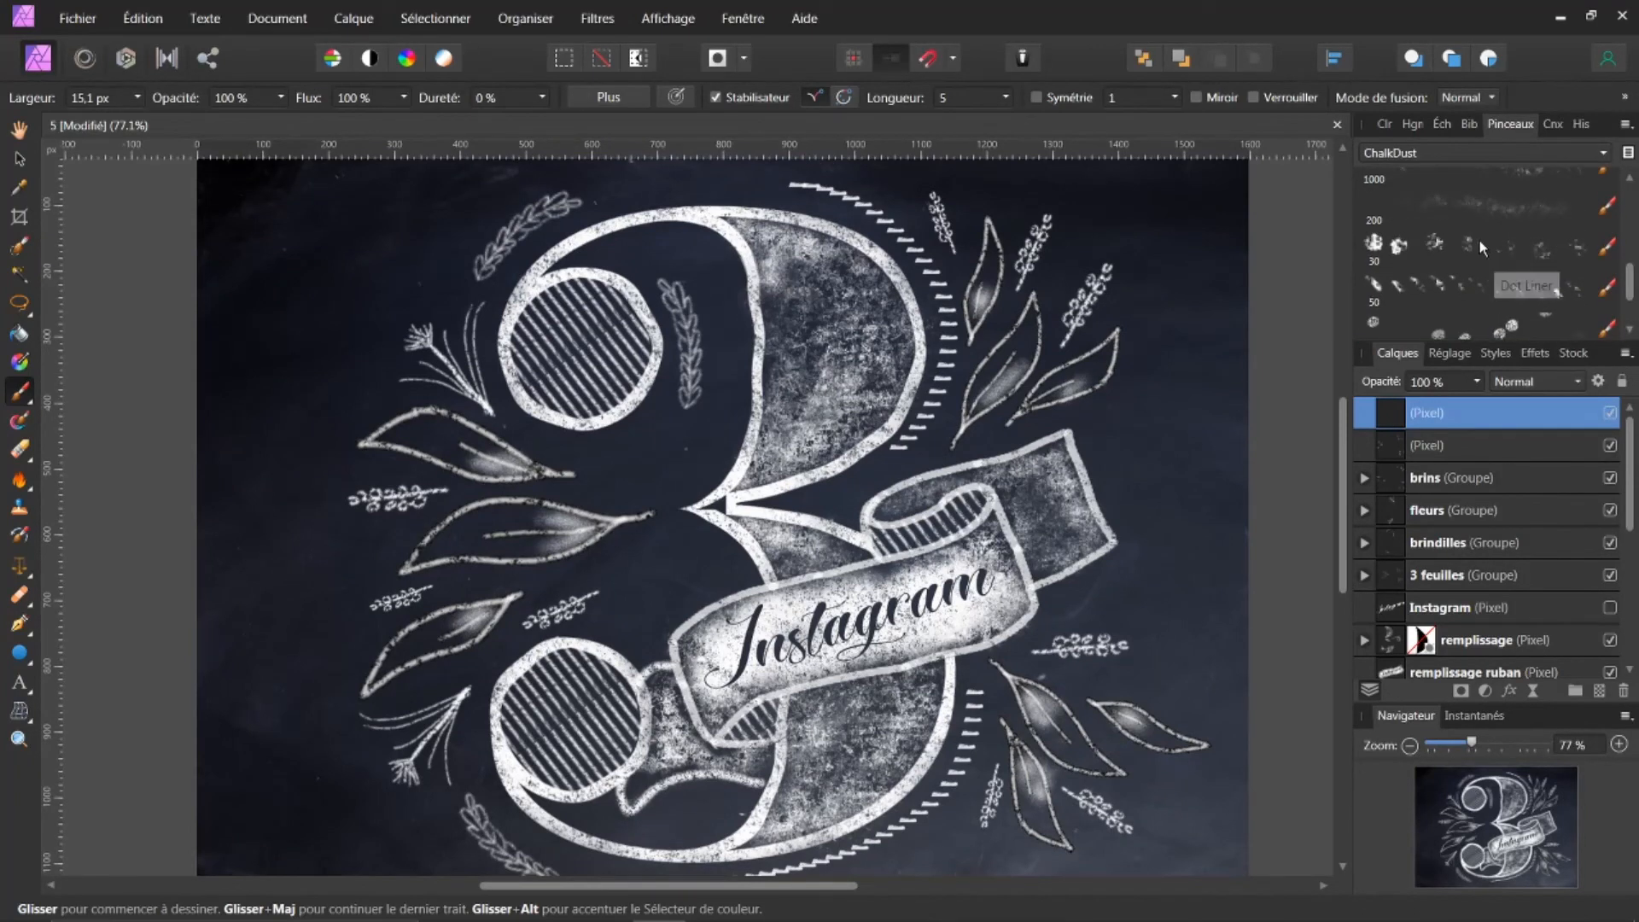
click(1479, 239)
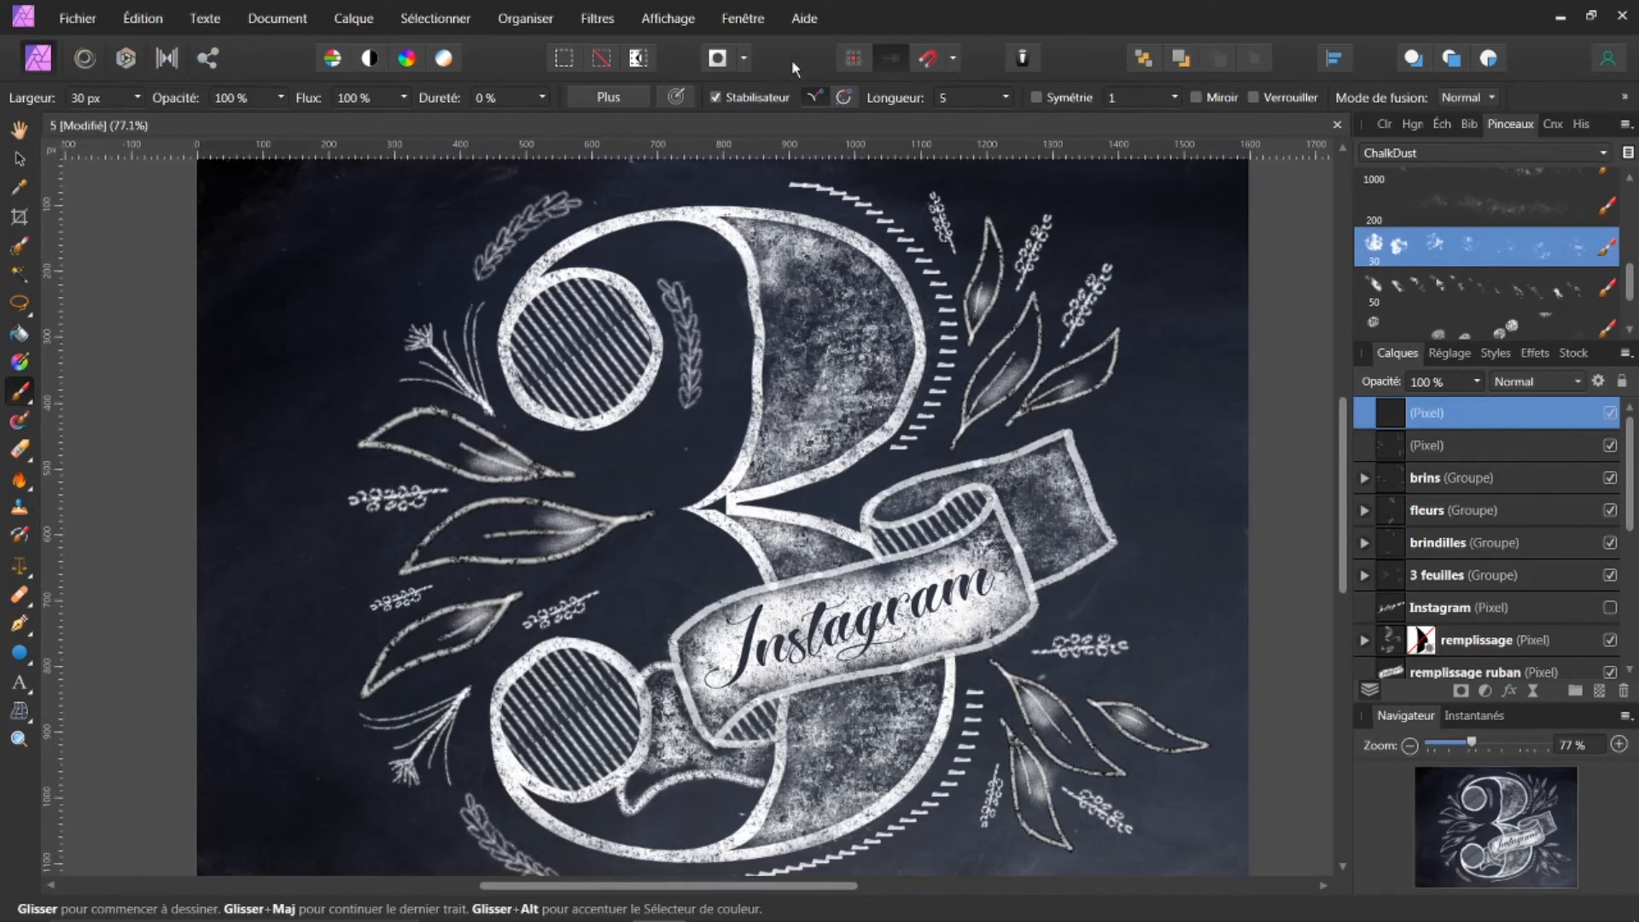
click(1384, 126)
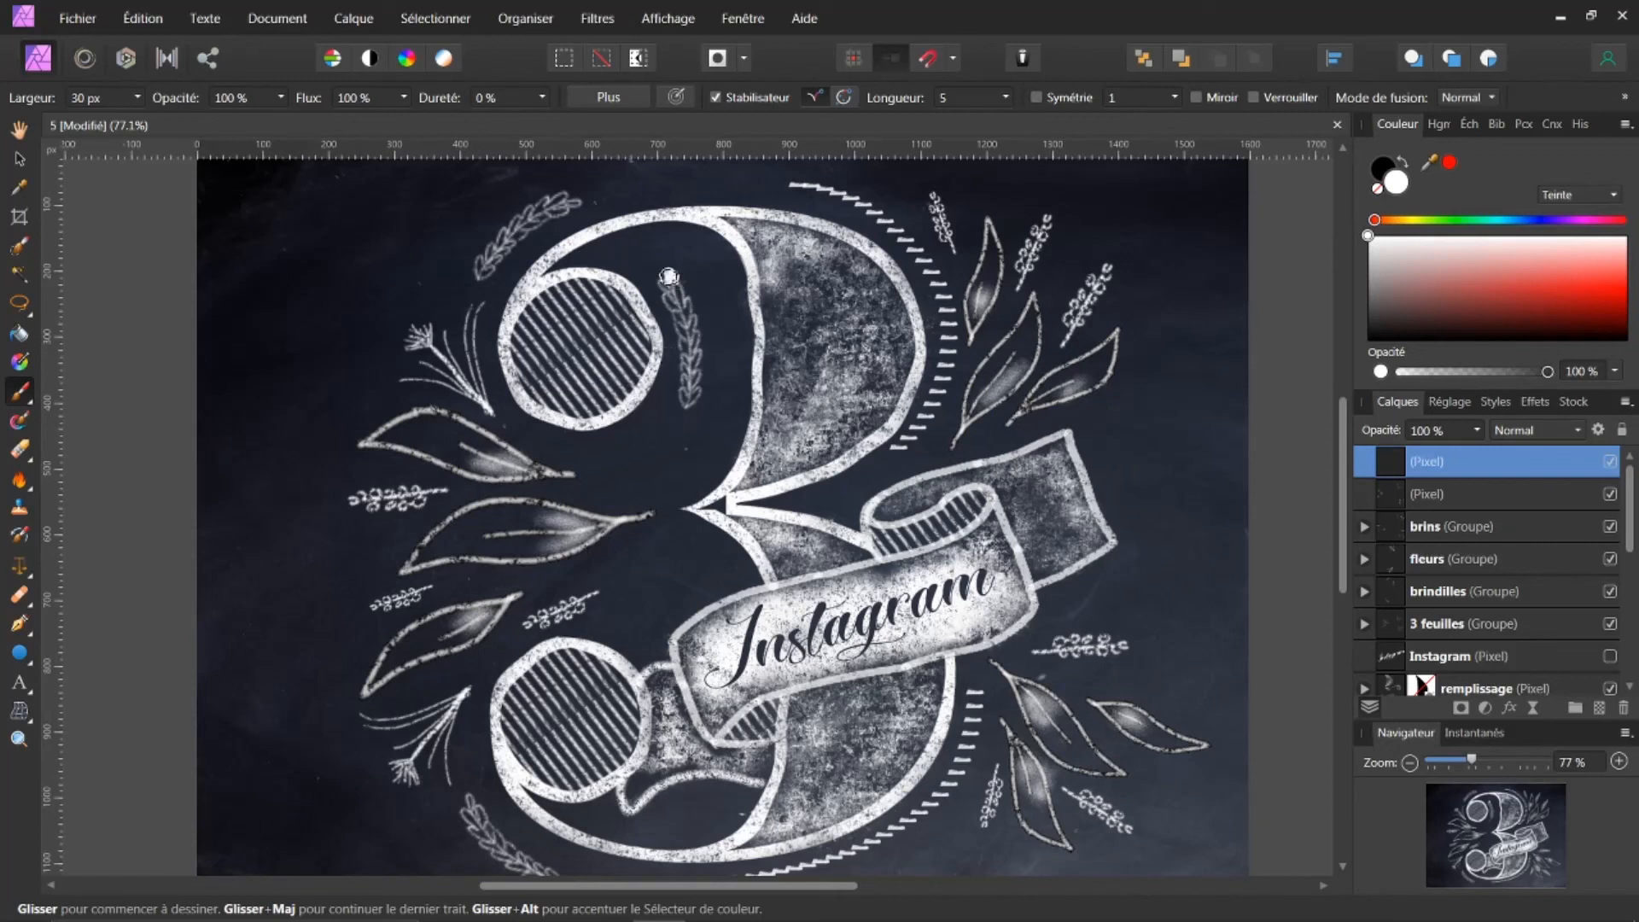
Stamp a curved row of twelve 25.5 px white chalk dots inside the unfilled upper bowl of the 3.
key(bracketleft)
click(630, 248)
click(660, 241)
click(690, 243)
click(710, 262)
click(716, 293)
click(722, 323)
click(725, 352)
click(720, 384)
click(713, 415)
click(702, 443)
click(679, 465)
click(651, 478)
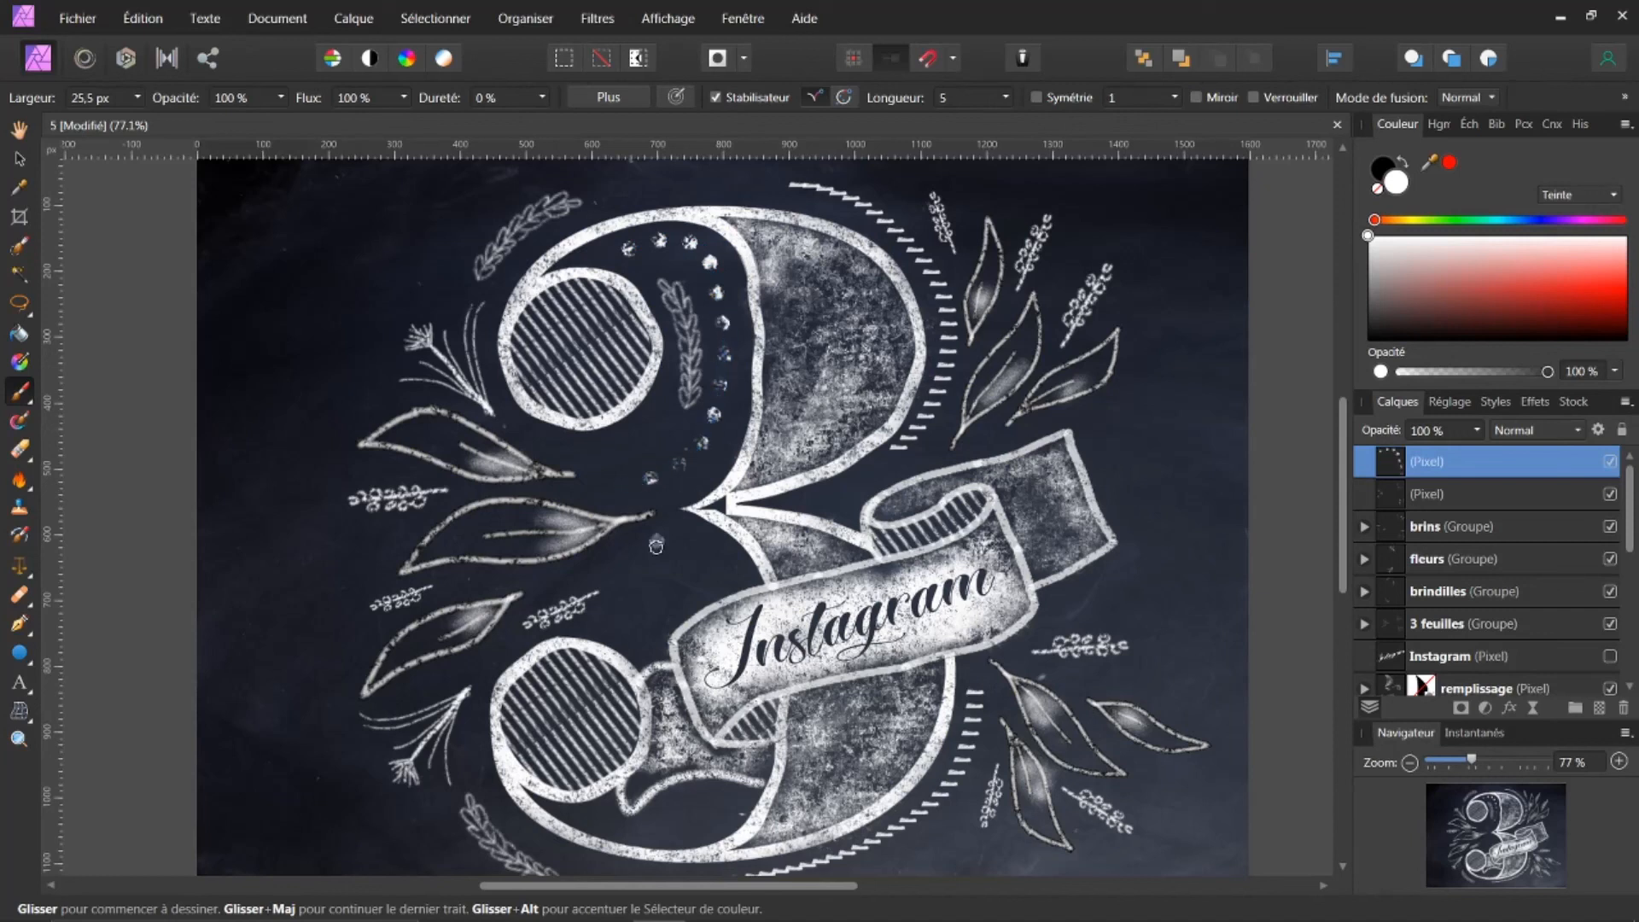
Stamp six chalk dots in a curve from below the 3's central point down to the lower striped circle.
click(665, 531)
click(693, 543)
click(711, 563)
click(686, 582)
click(660, 596)
click(647, 624)
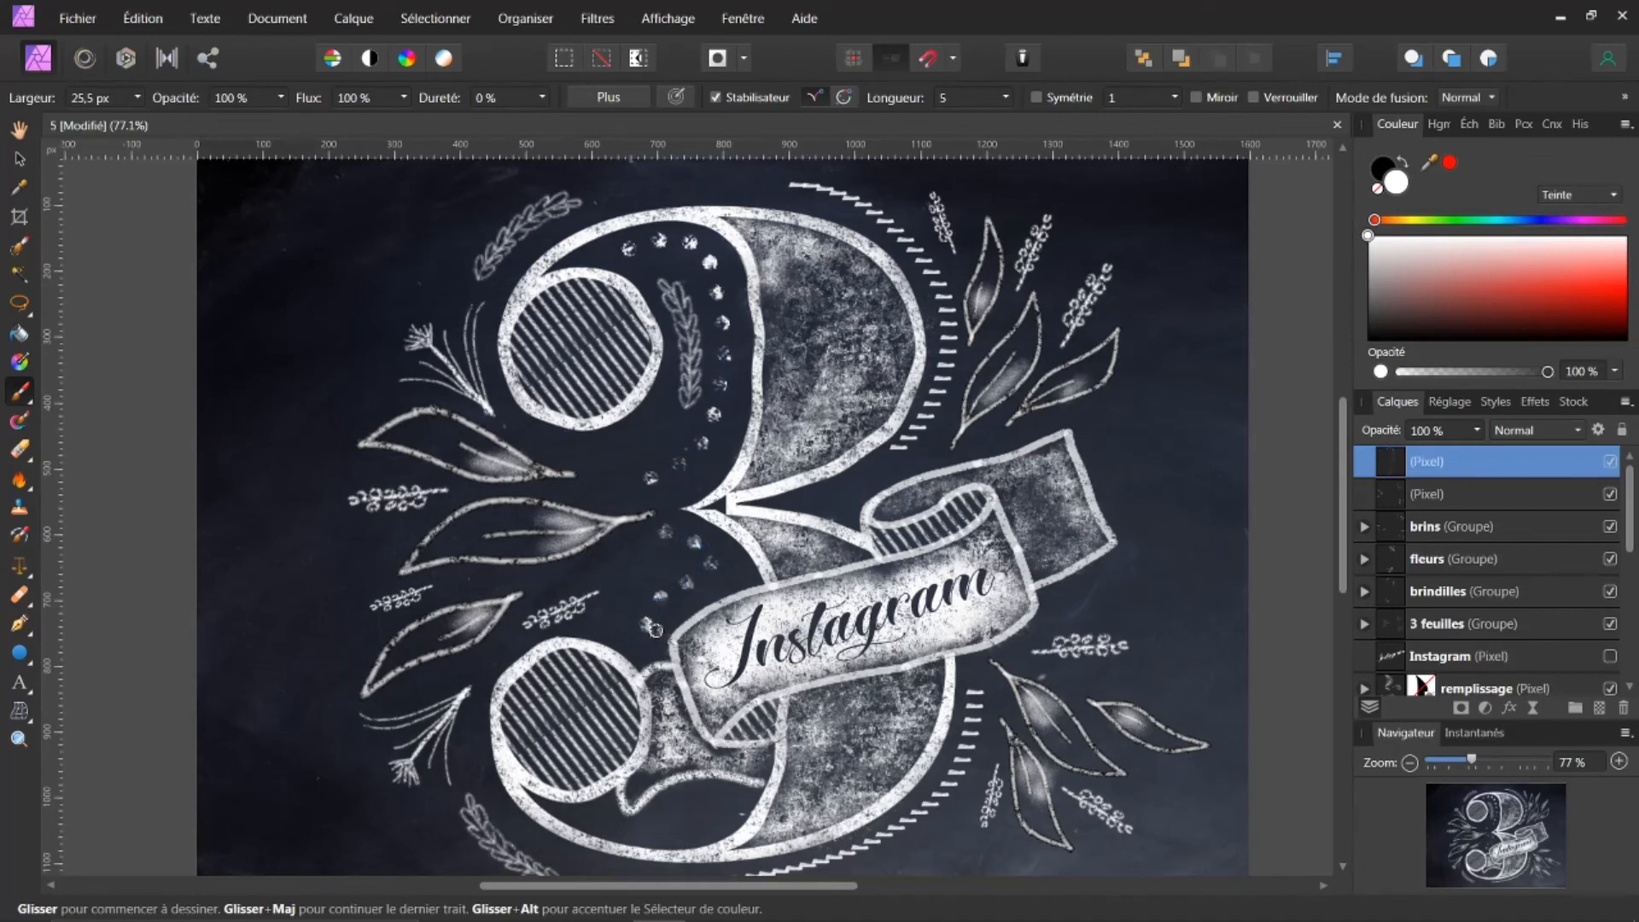
Stamp six chalk dots along the inside of the 3's bottom curve, beneath the ribbon's lower end.
click(604, 823)
click(586, 813)
click(645, 829)
click(676, 831)
click(705, 818)
click(730, 799)
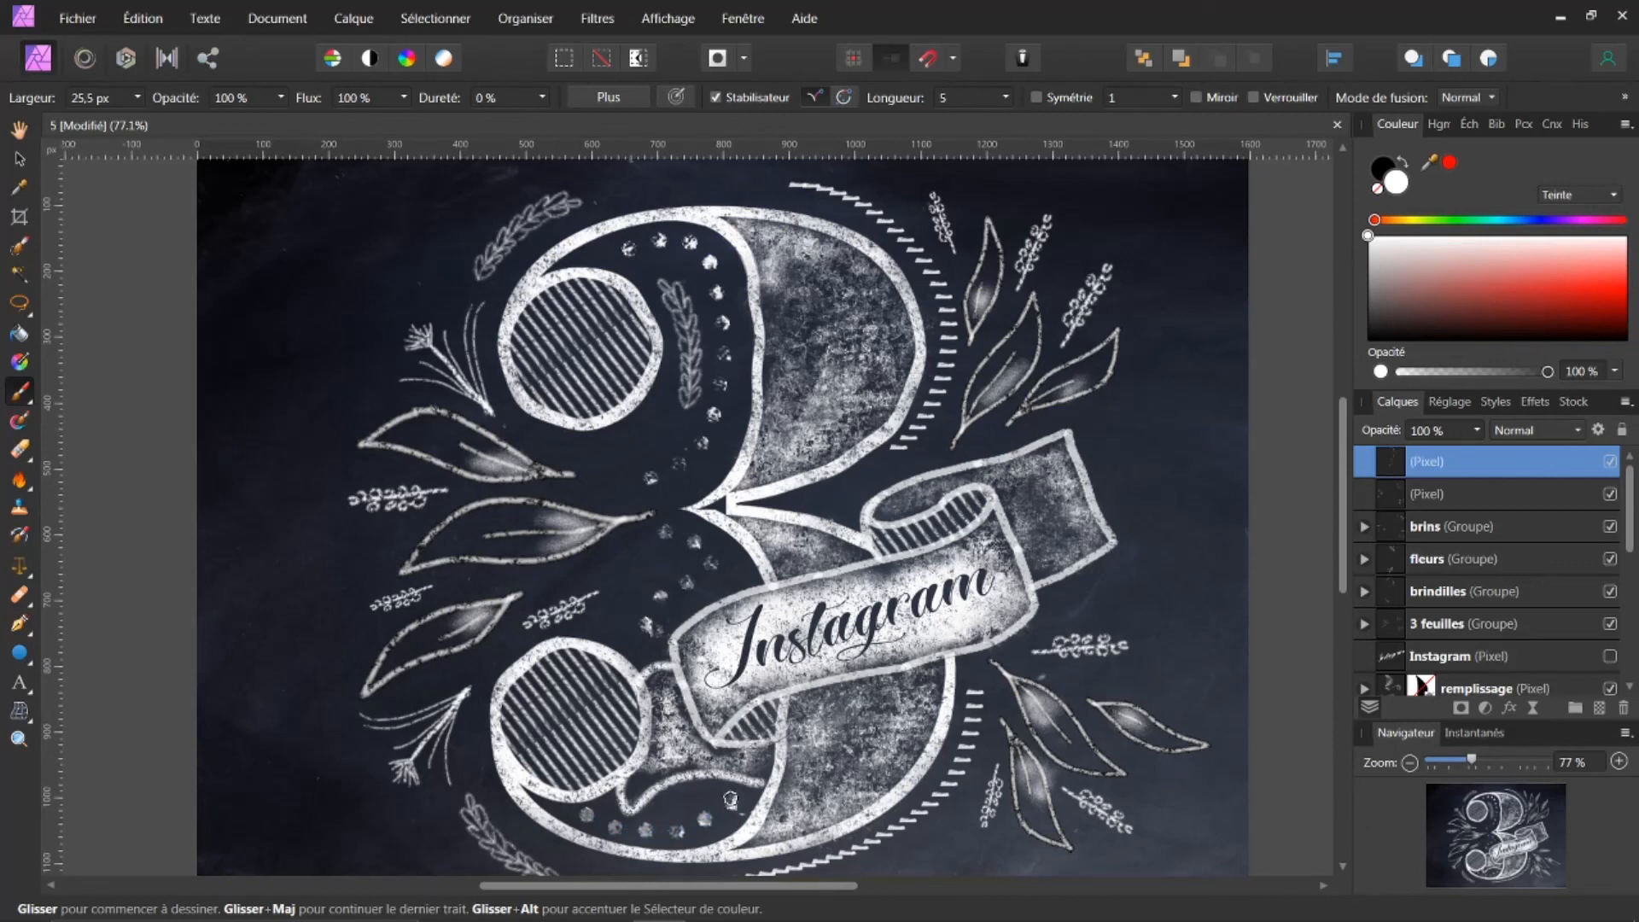
scroll(730, 799, down, 1)
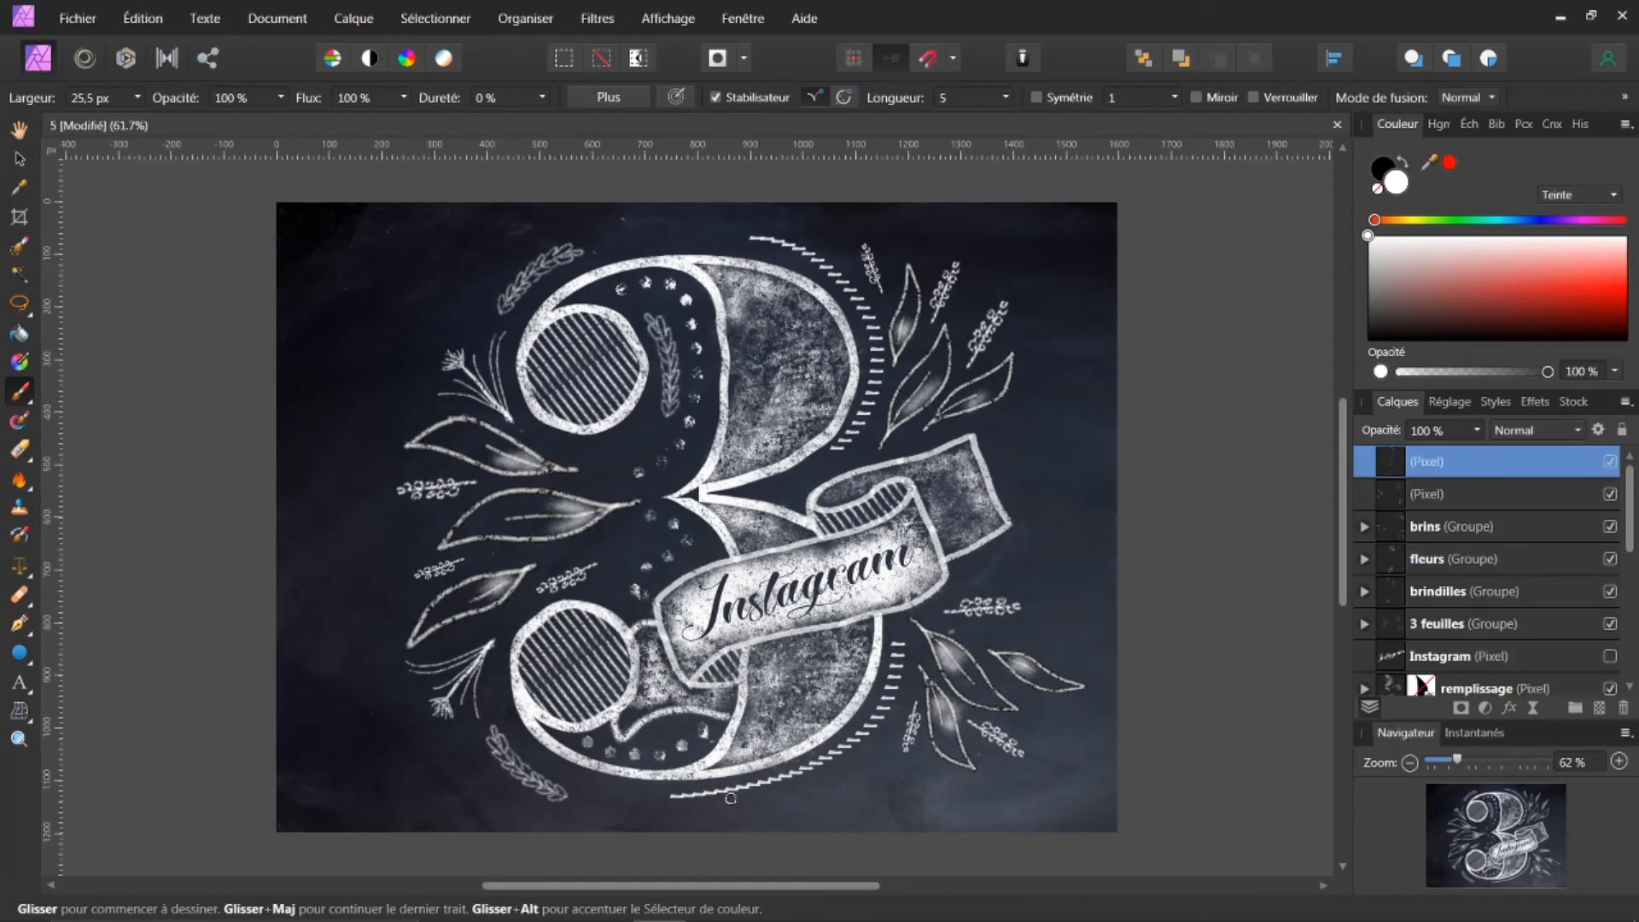